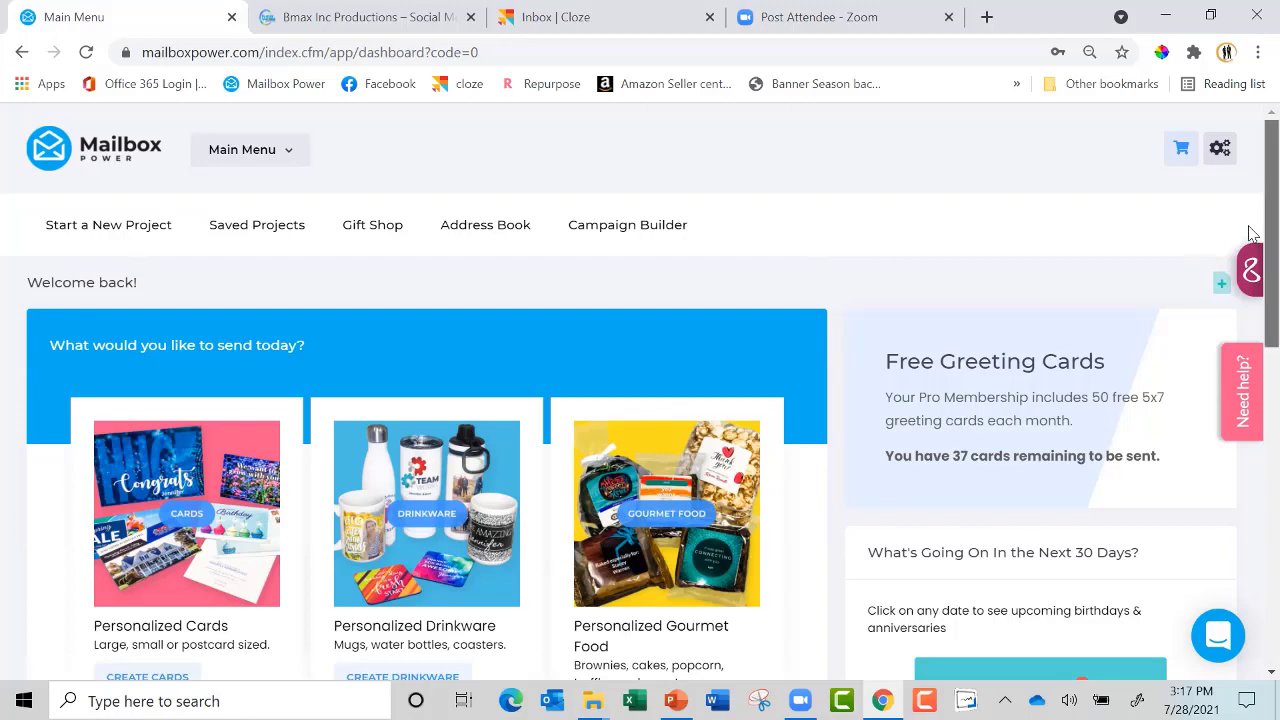
scroll(1240, 245, "down", 3)
scroll(1218, 300, "down", 1)
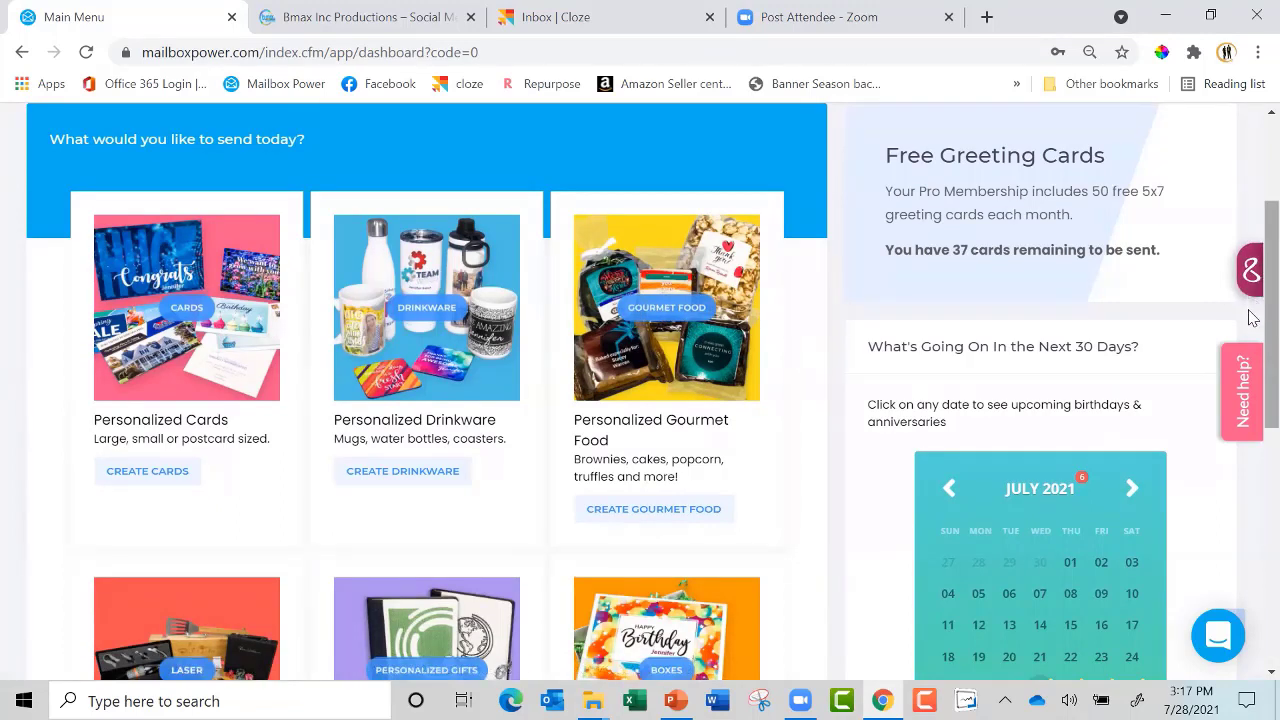
scroll(1253, 328, "down", 1)
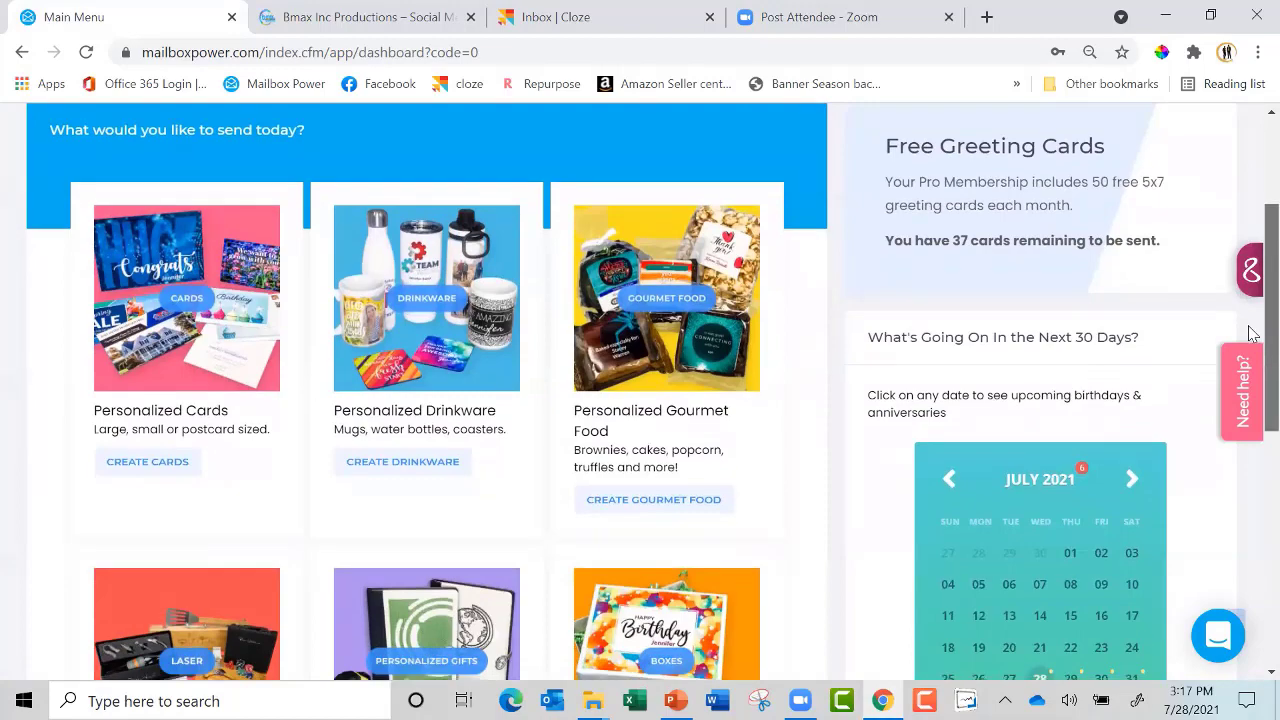
scroll(1253, 365, "down", 2)
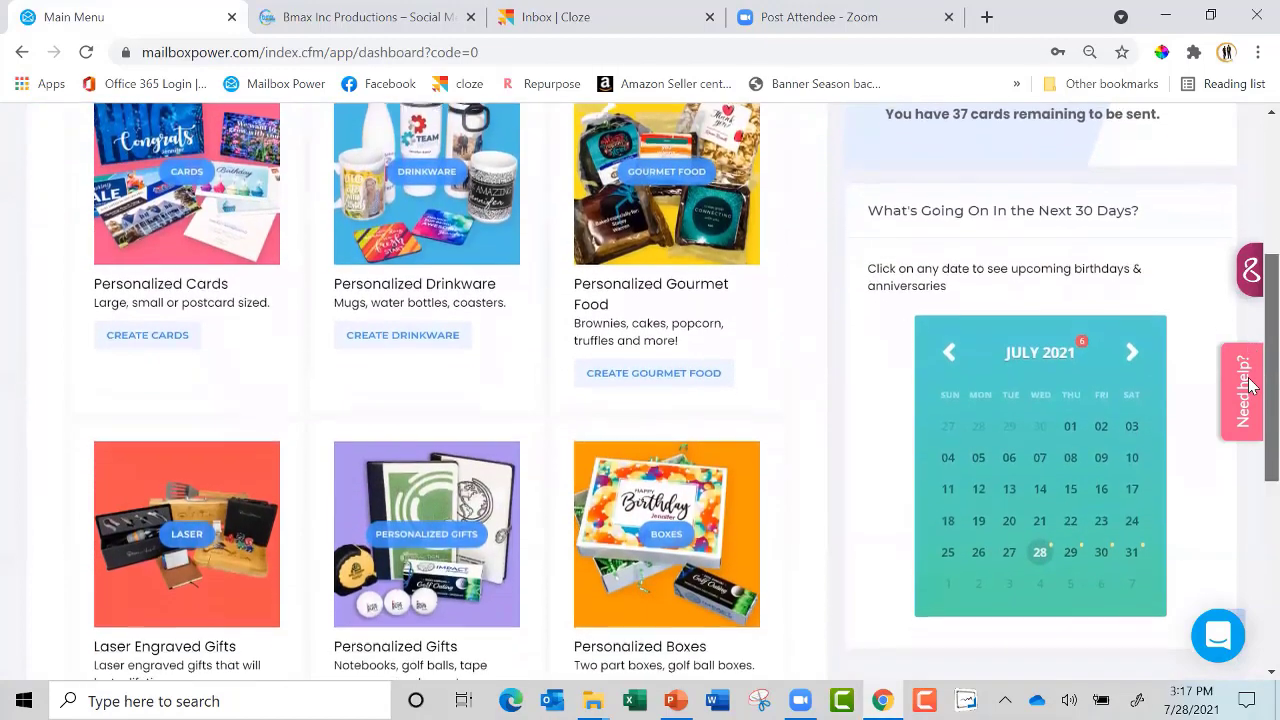
scroll(1253, 445, "down", 1)
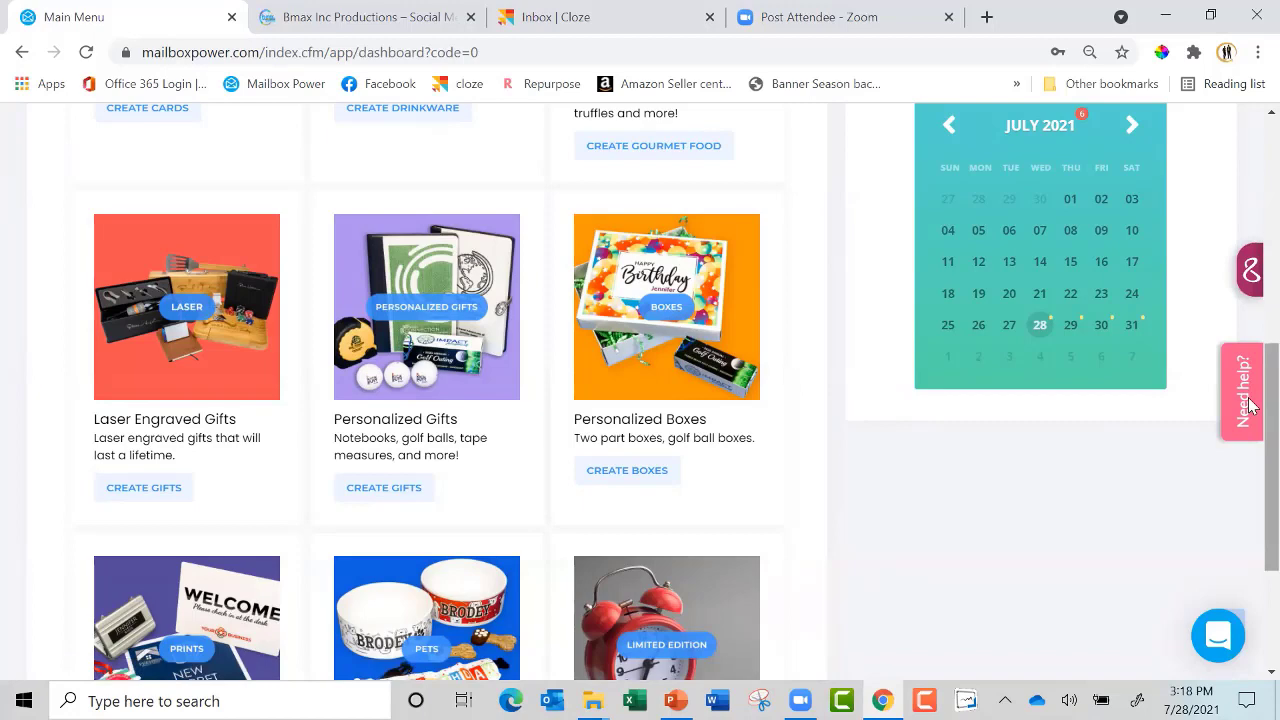
scroll(1249, 460, "down", 3)
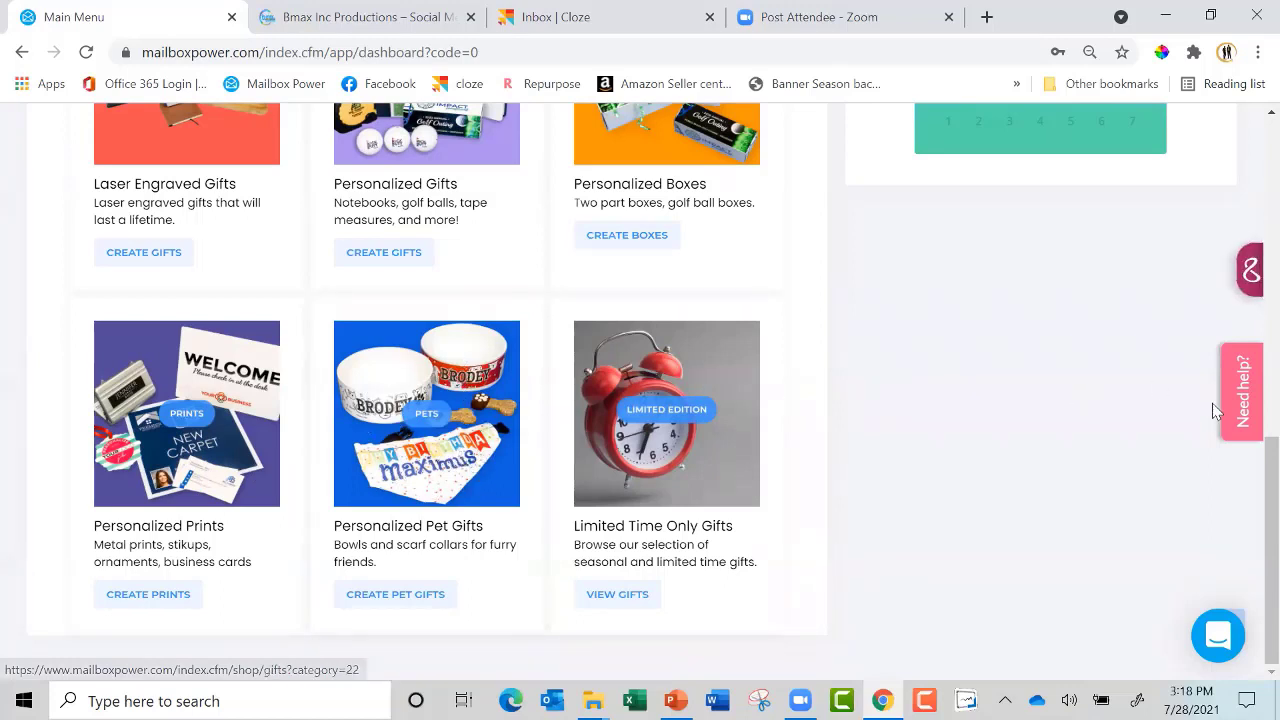
left_click_drag(1258, 483, 1251, 130)
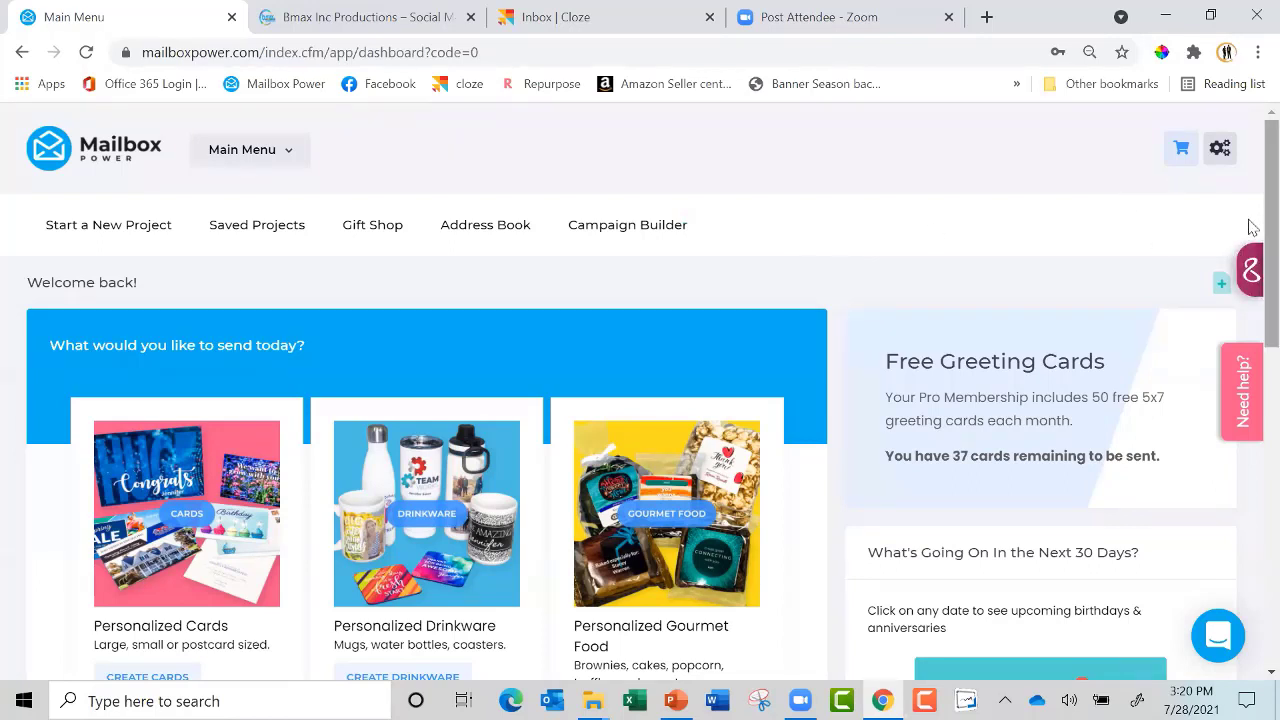
left_click(1222, 148)
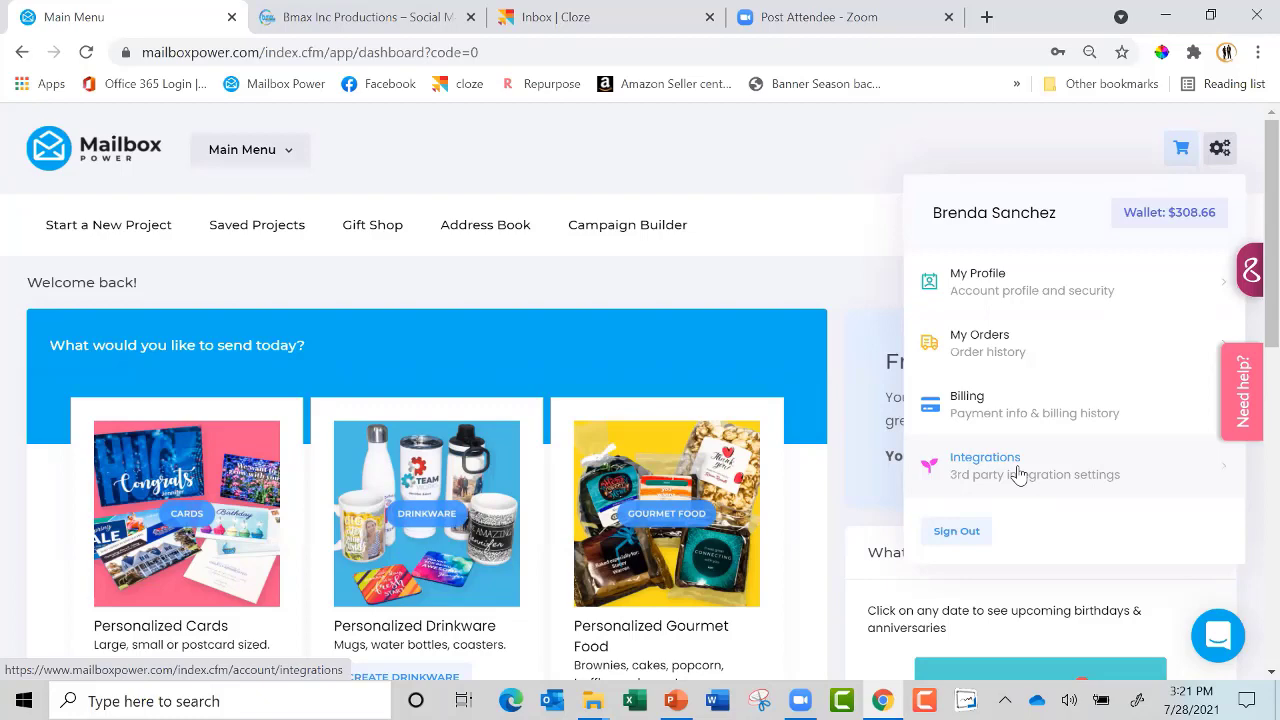
left_click(986, 350)
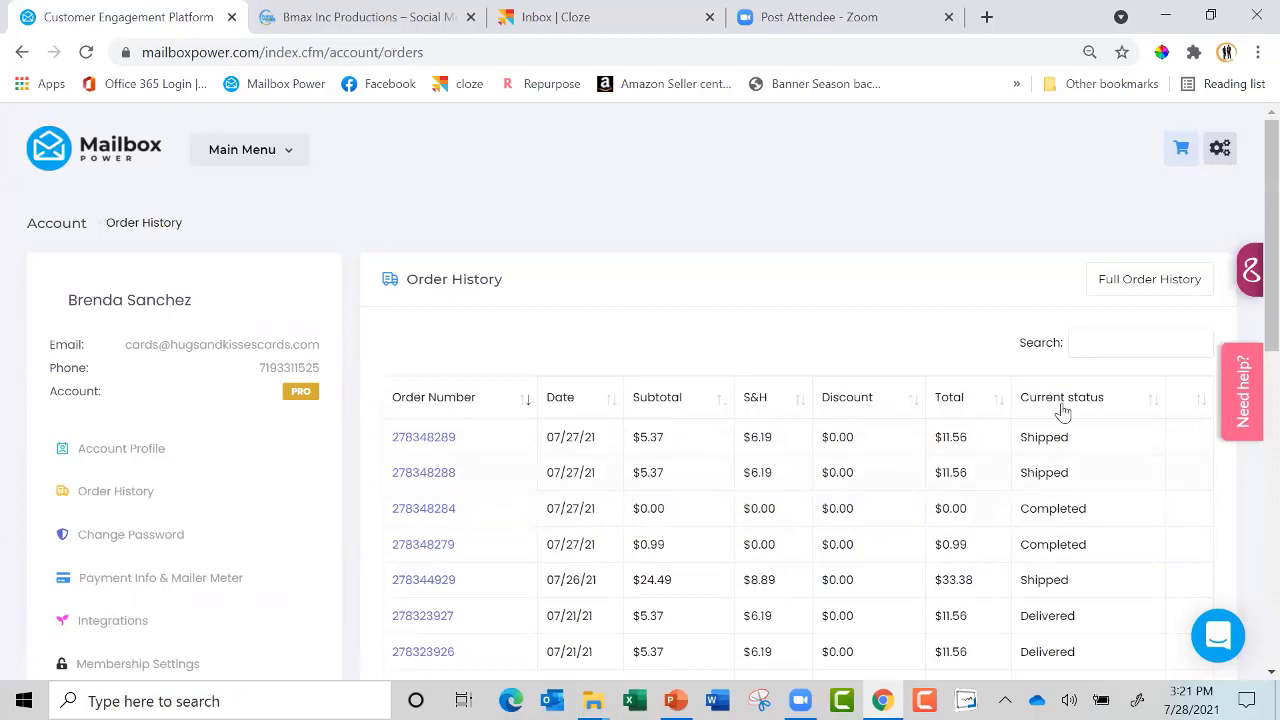
left_click(73, 155)
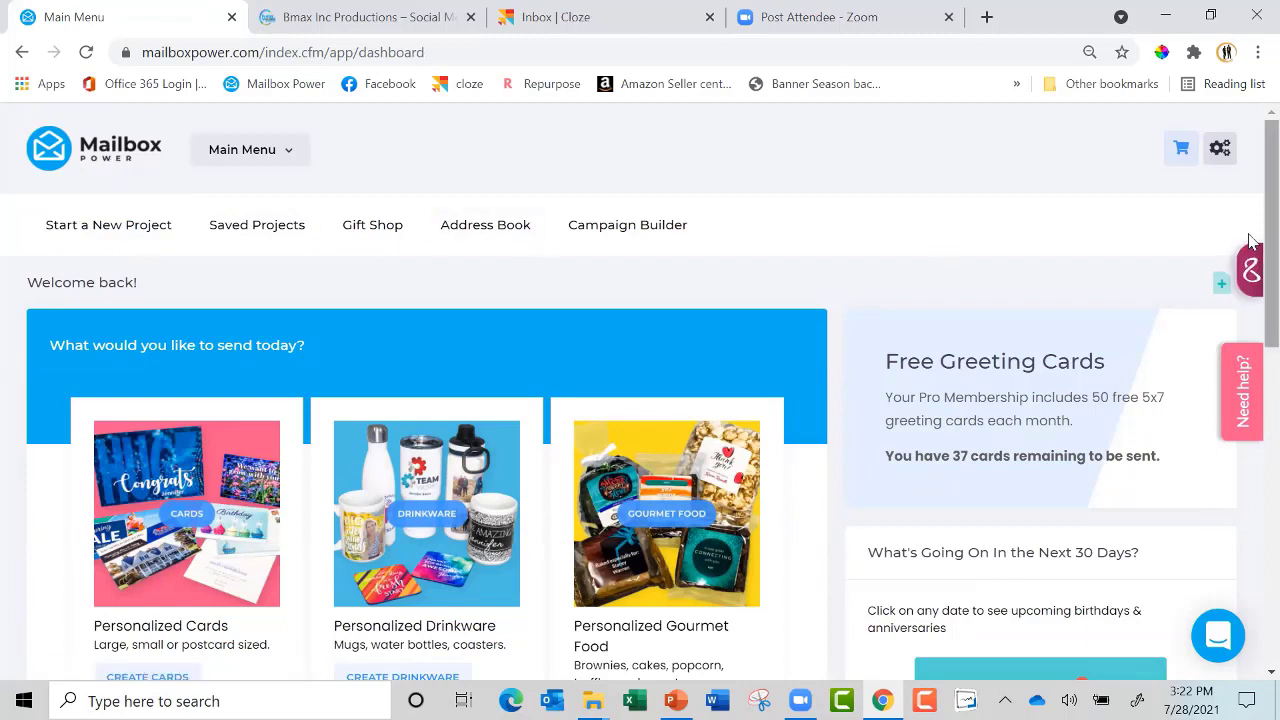
scroll(1250, 240, "down", 1)
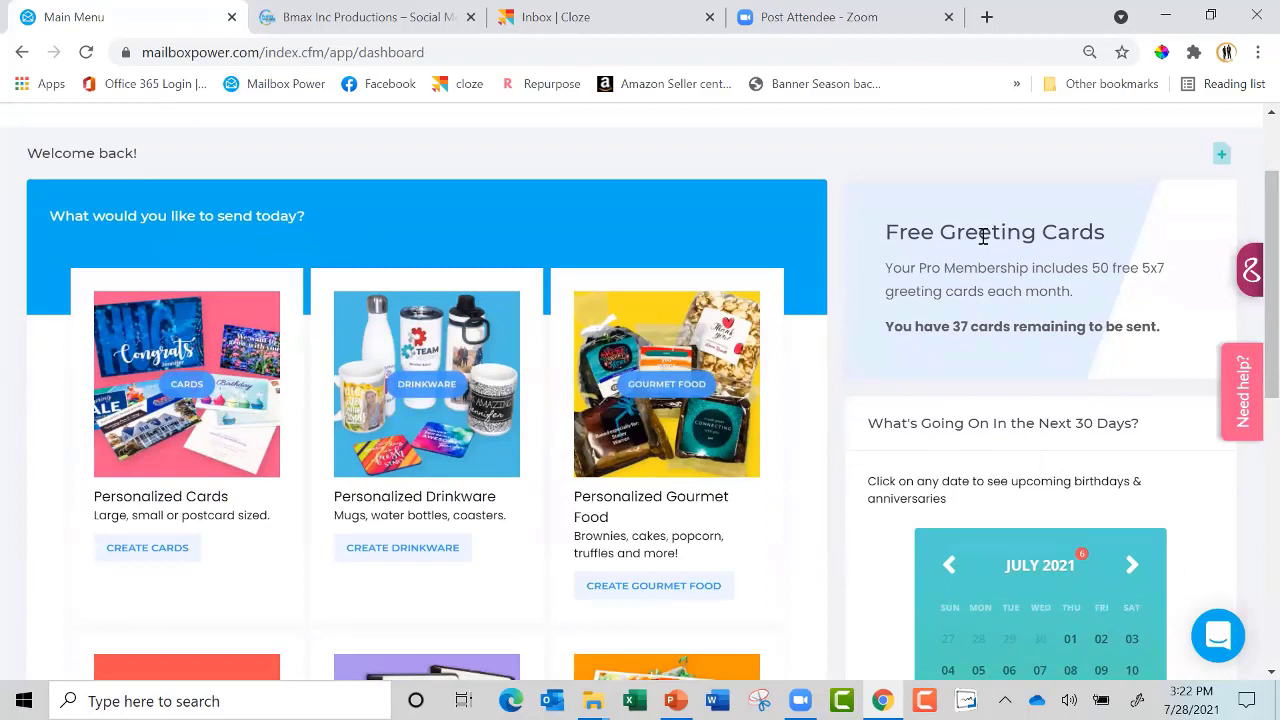
scroll(1250, 300, "up", 1)
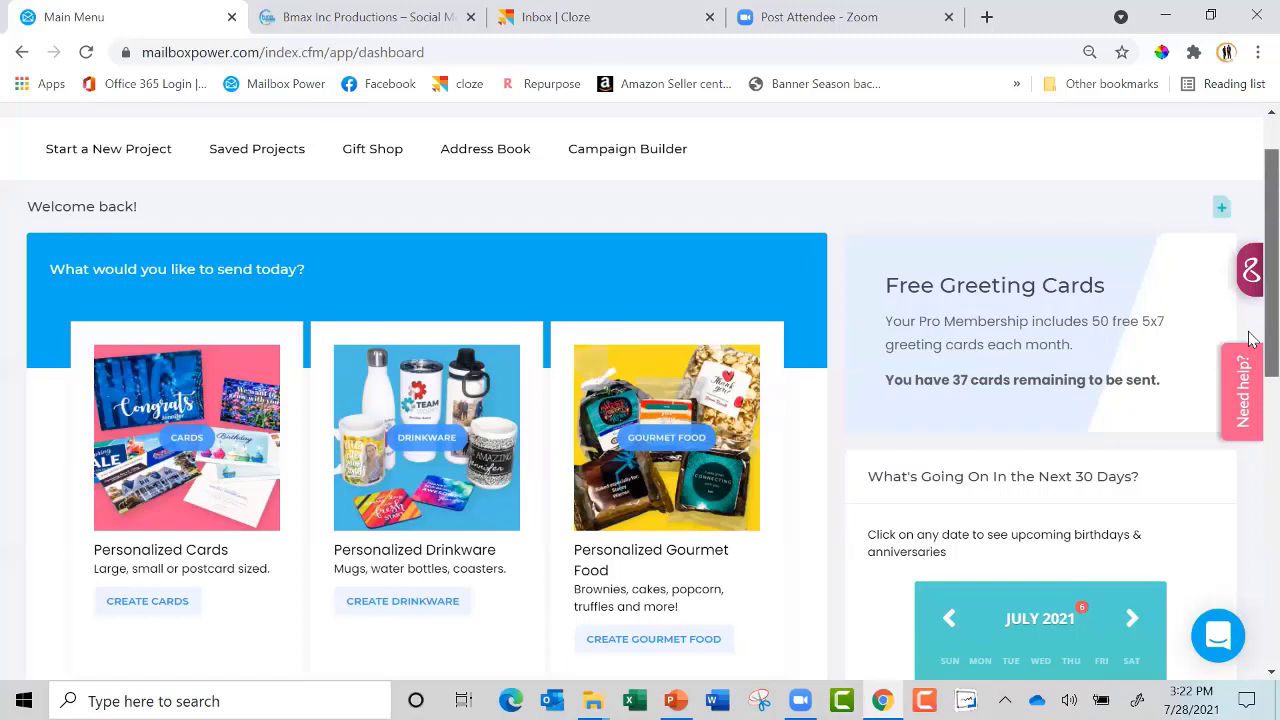
left_click_drag(1253, 340, 1253, 477)
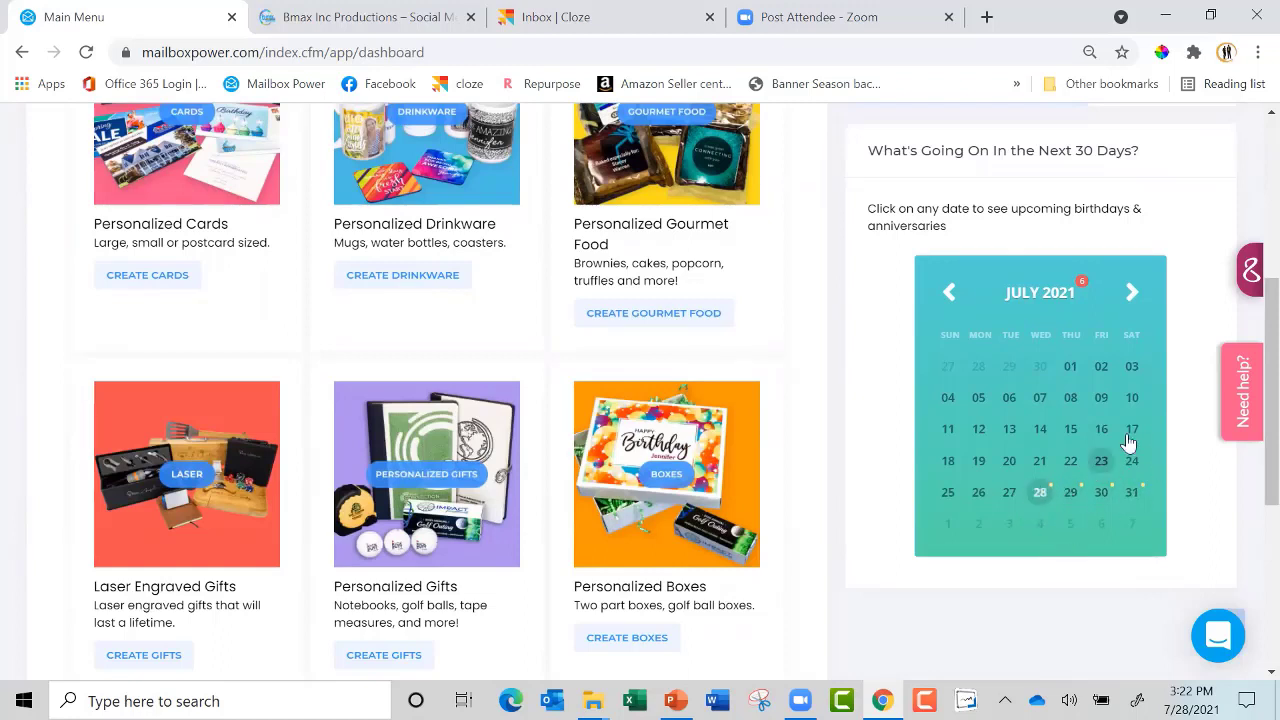
left_click(1132, 294)
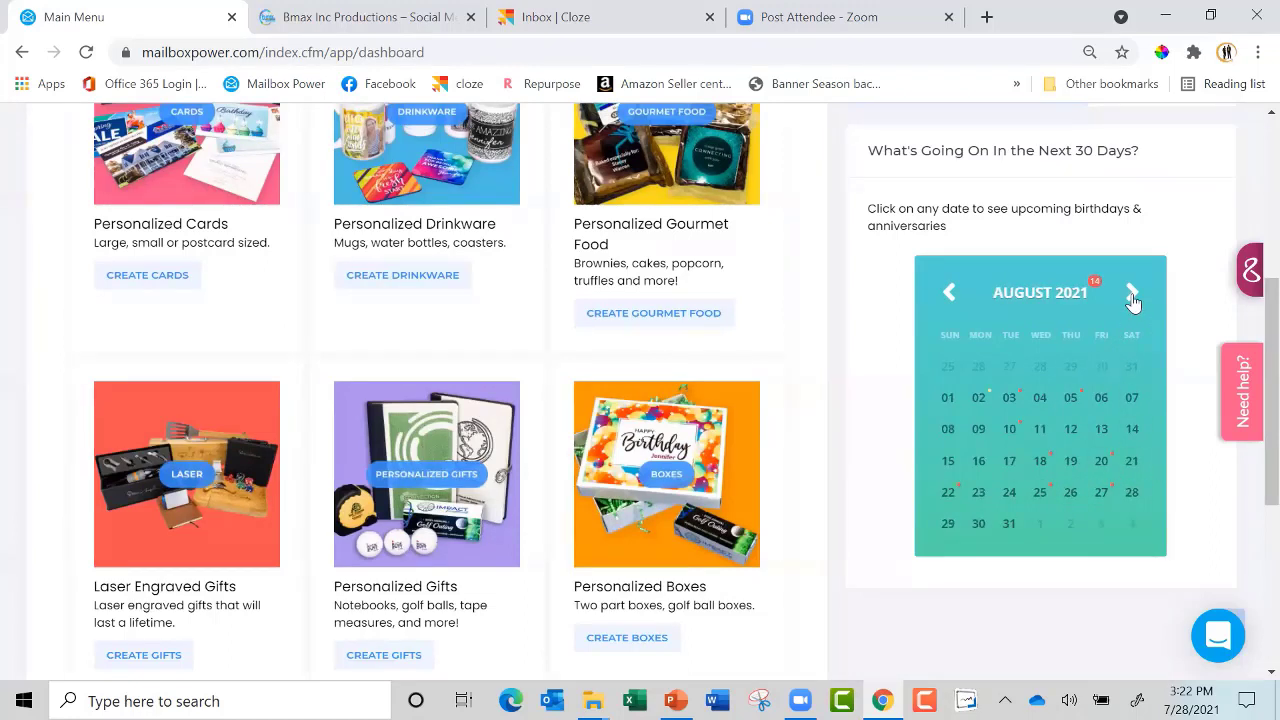
left_click(1041, 461)
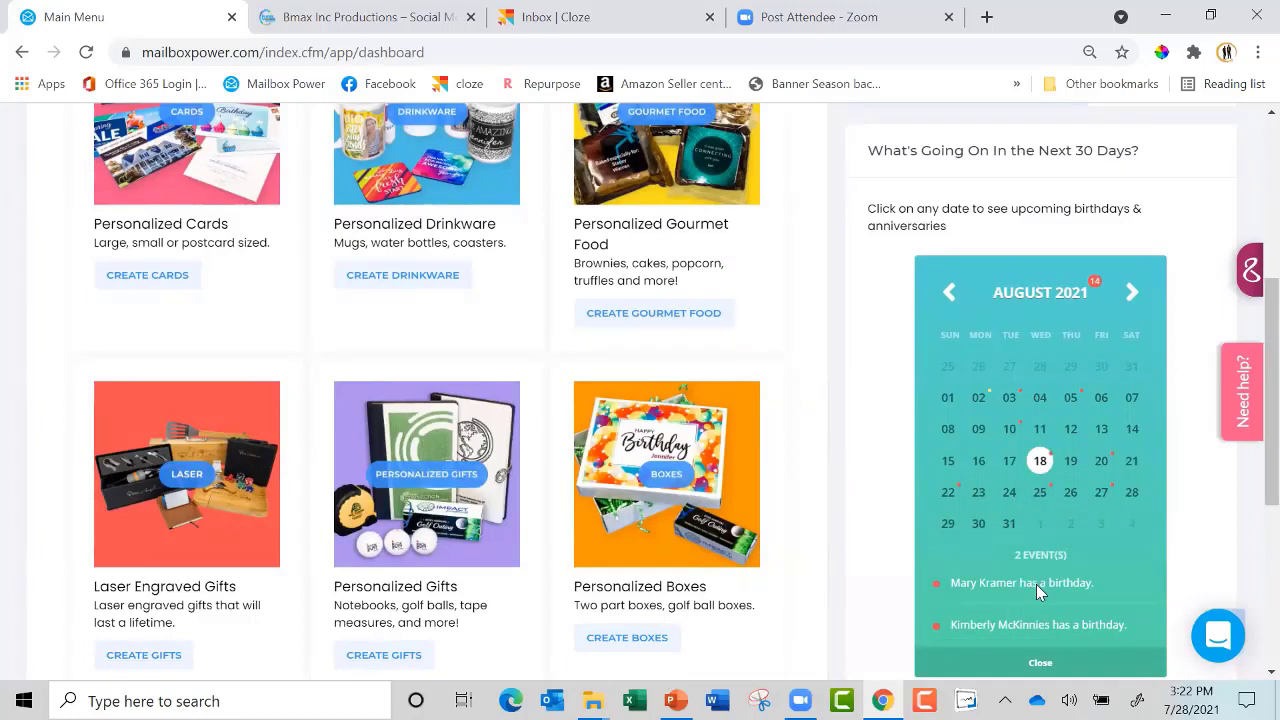
left_click(980, 397)
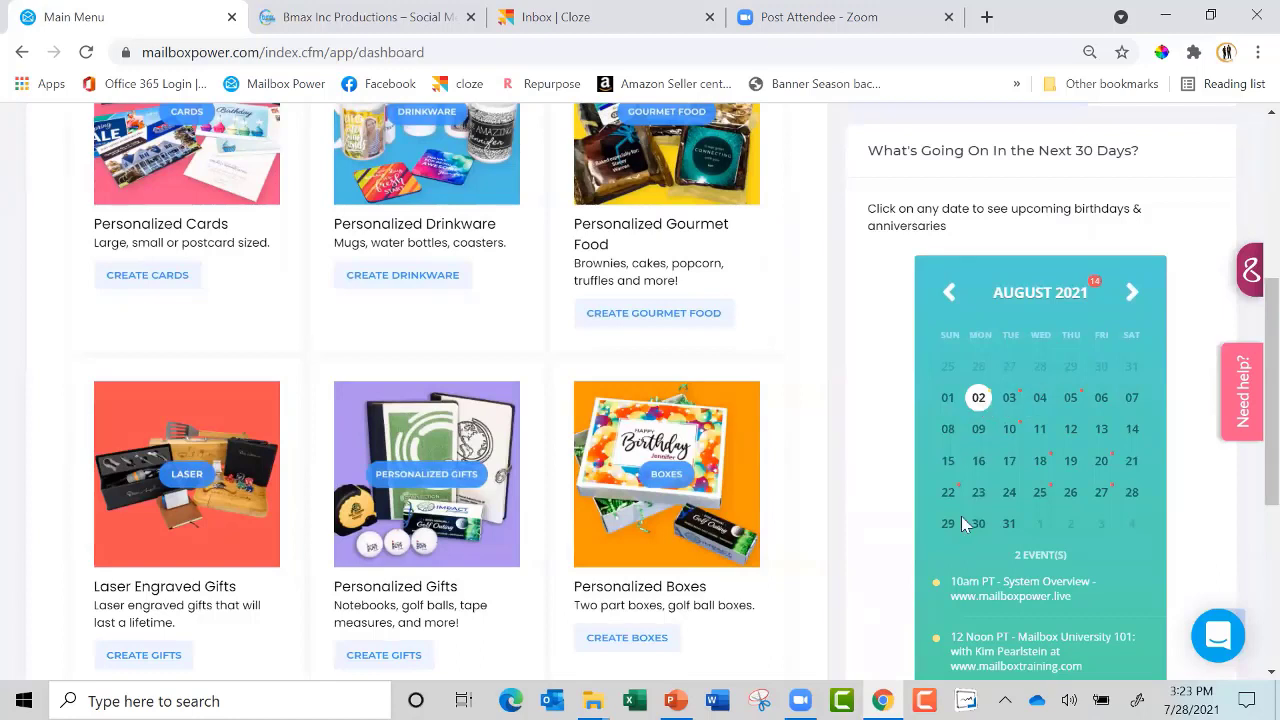
left_click(1006, 400)
left_click(1040, 399)
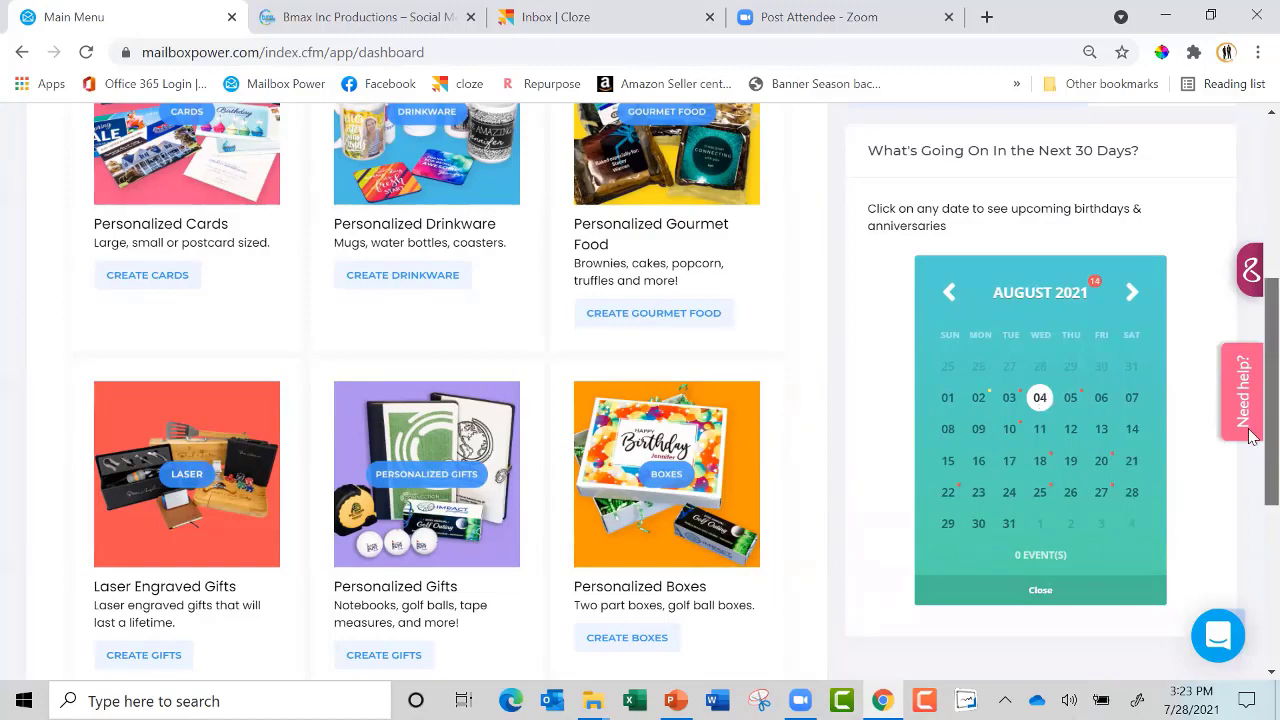
left_click_drag(1271, 430, 1252, 210)
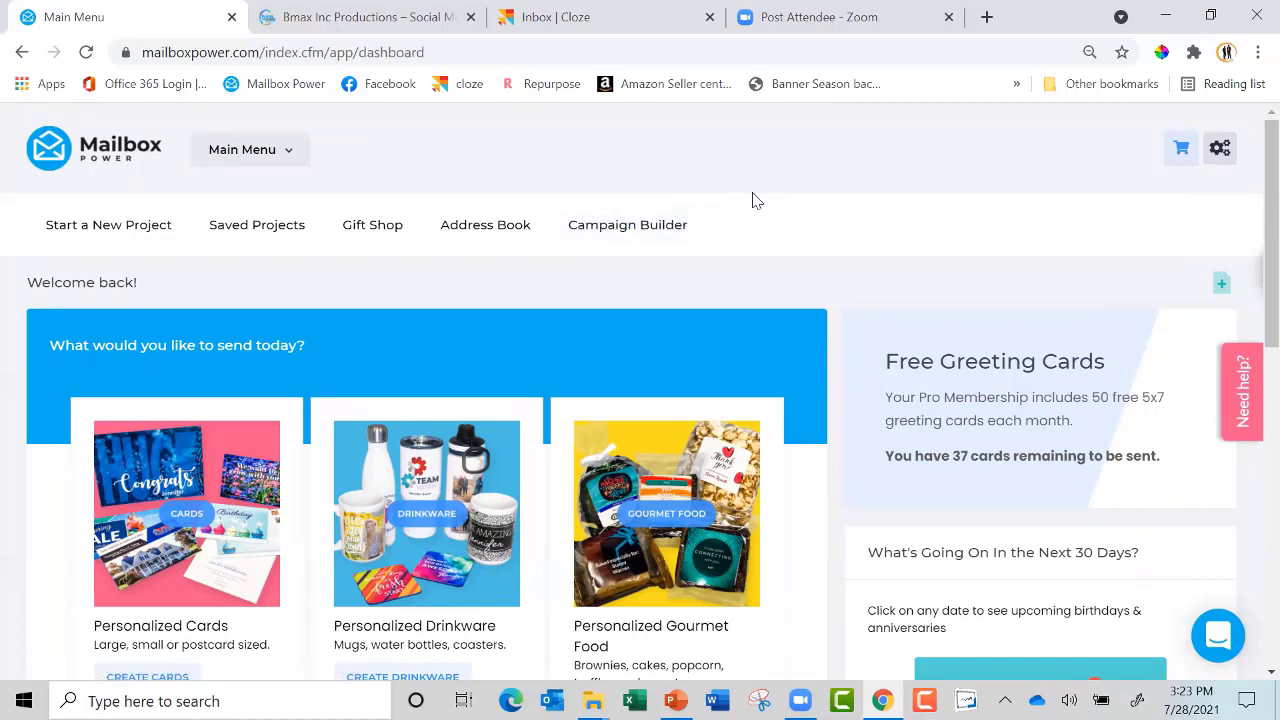
Open the Address Book groups list (All Contacts, 166) and copy its address-collection link
left_click(490, 228)
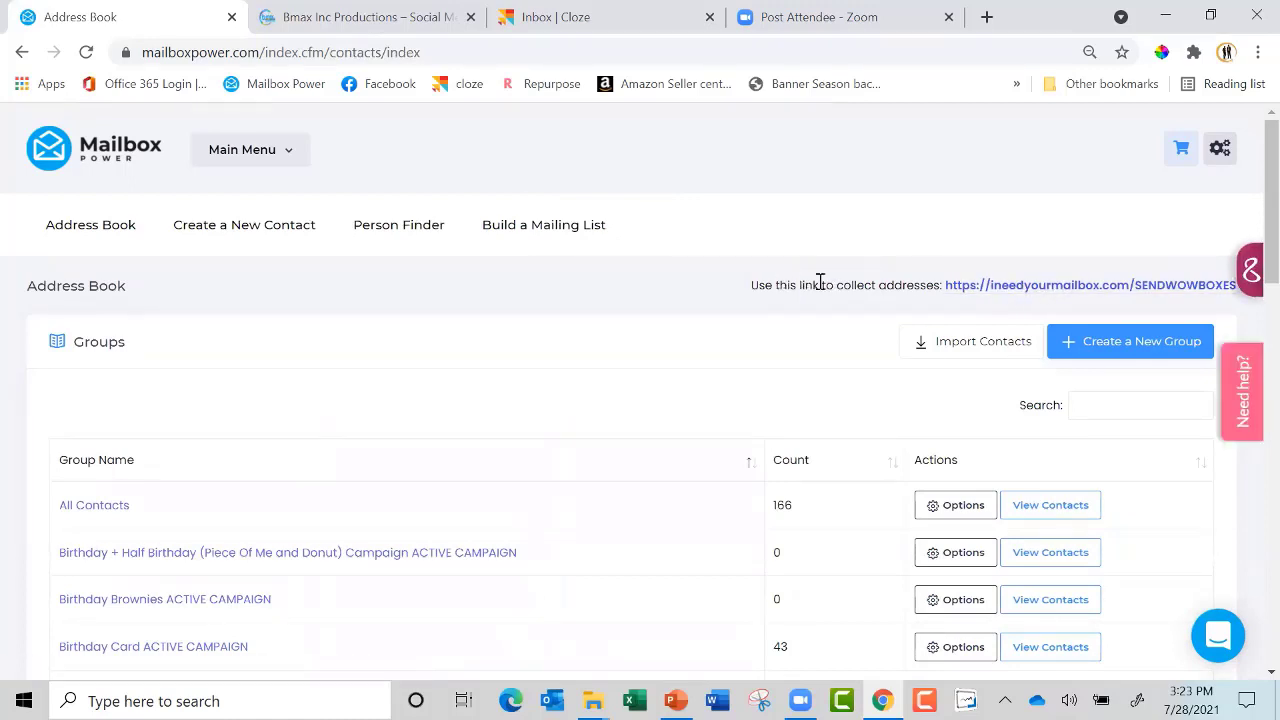
right_click(1046, 291)
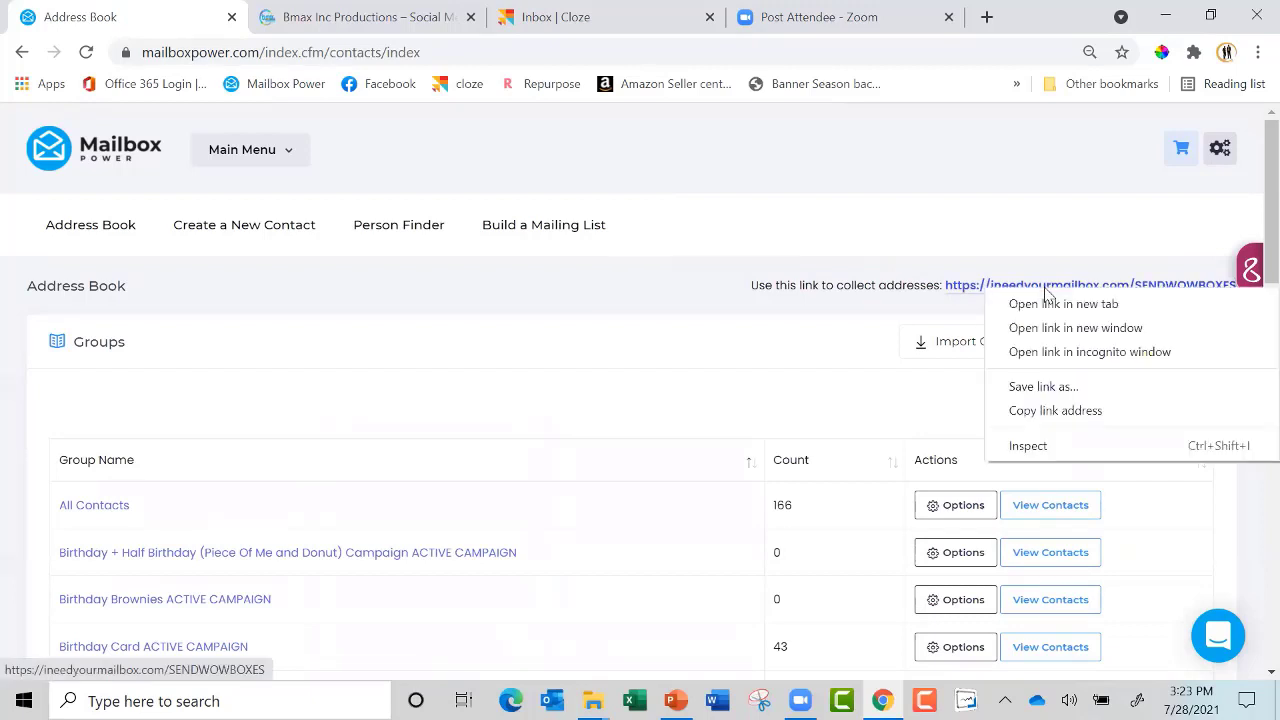
left_click(1047, 413)
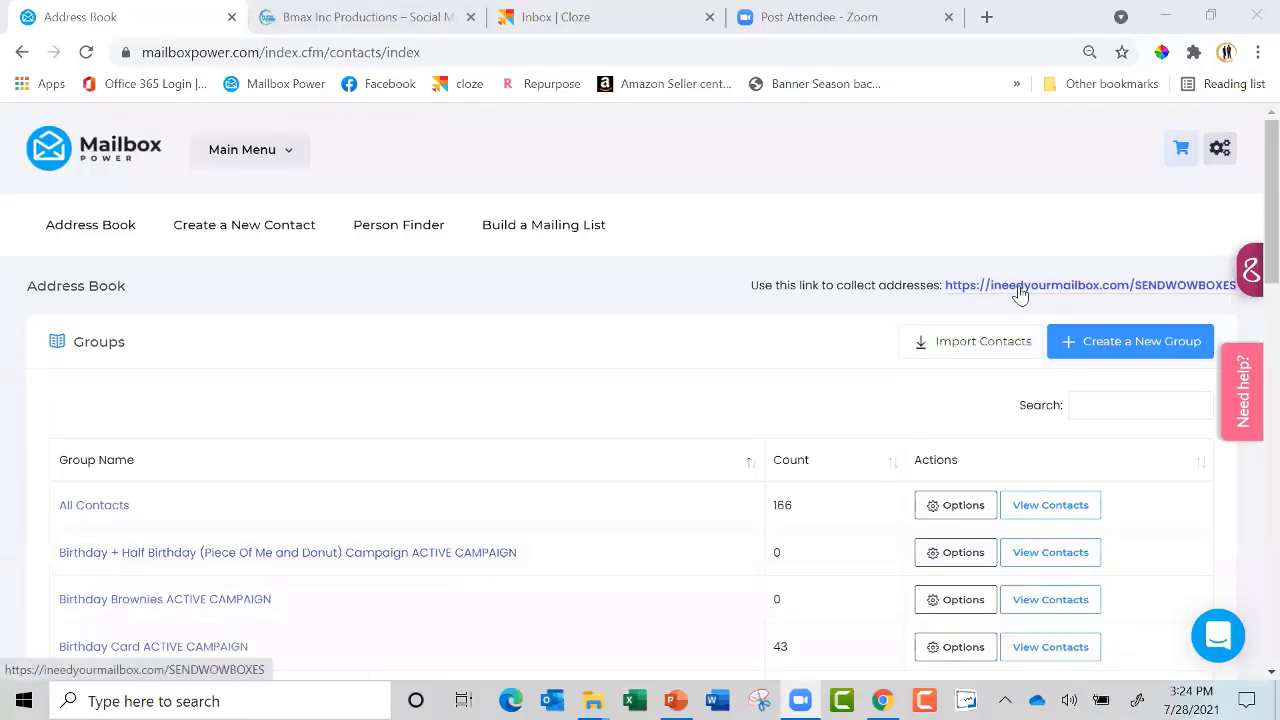
Open the ineedyourmailbox.com collection form in a new tab, look through it, and return to Address Book
left_click(1025, 288)
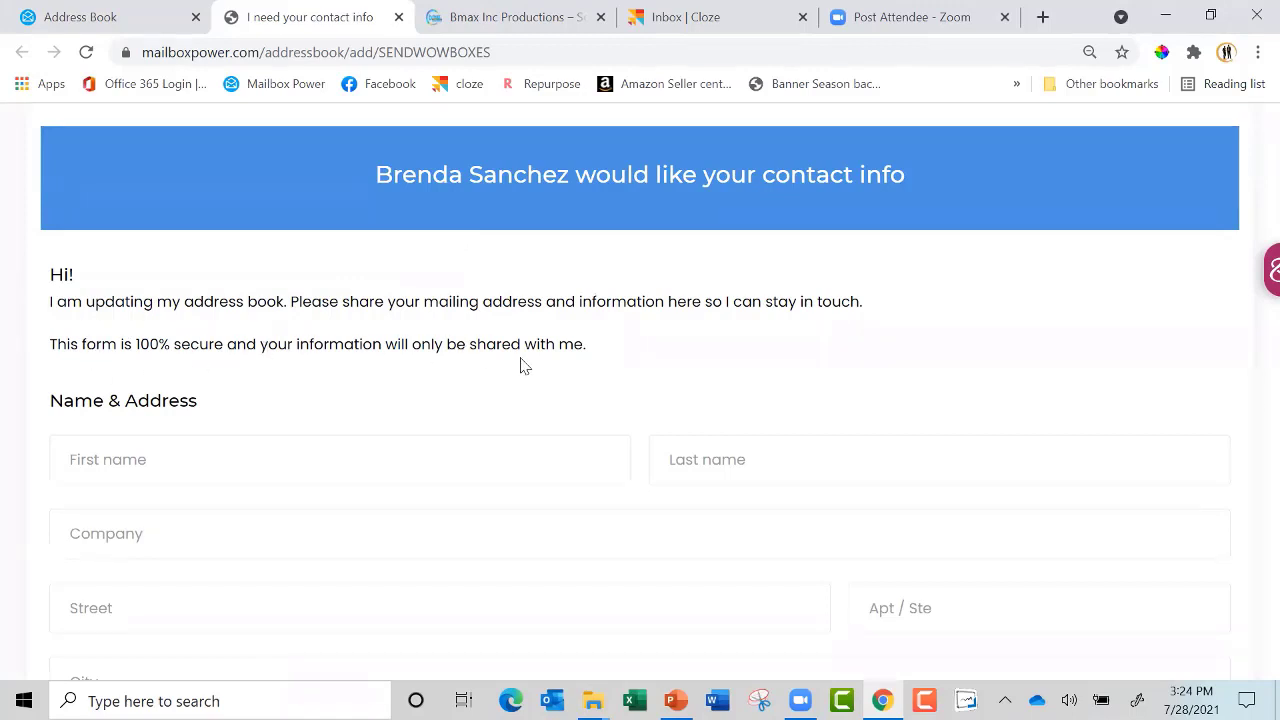
scroll(520, 365, "down", 5)
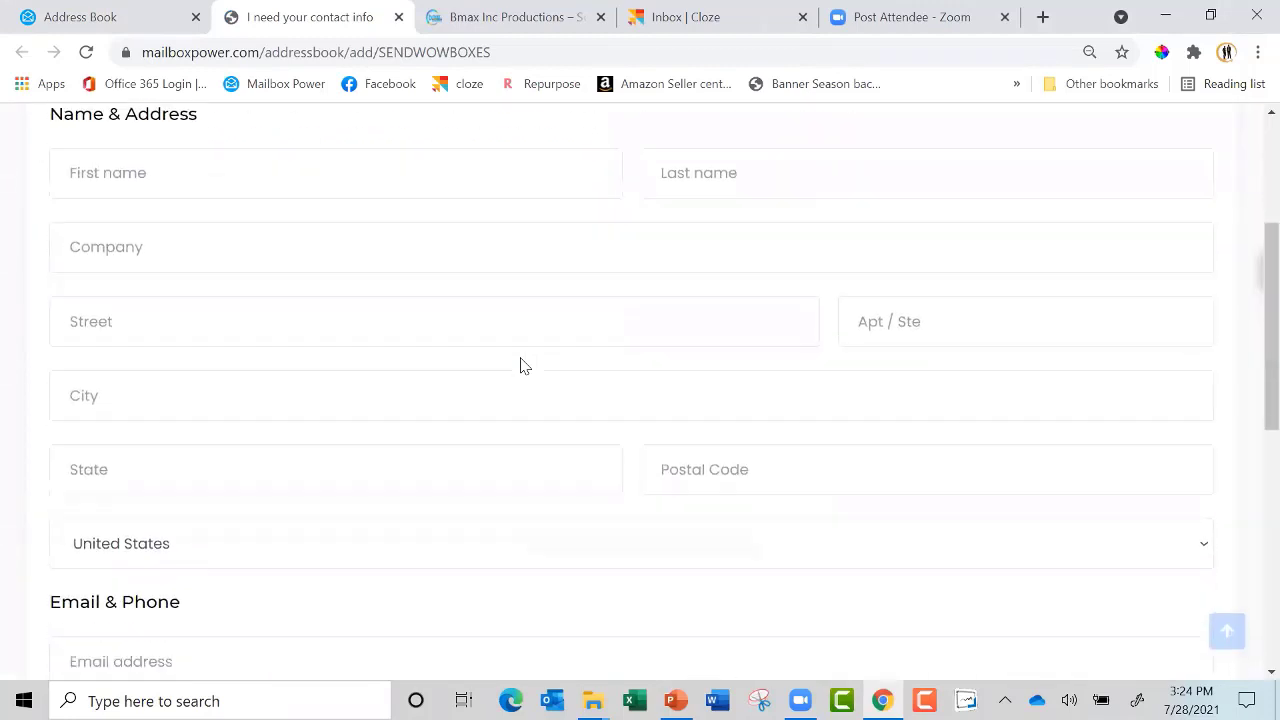
scroll(520, 365, "down", 1)
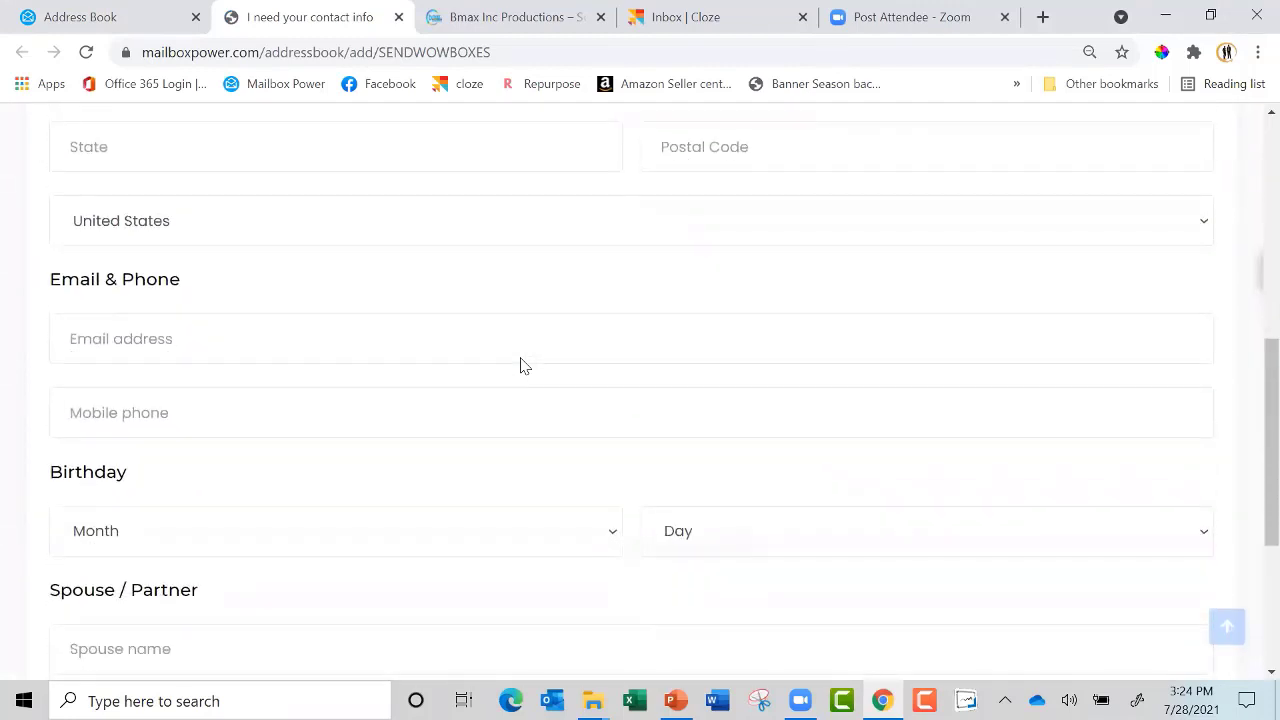
scroll(520, 365, "down", 3)
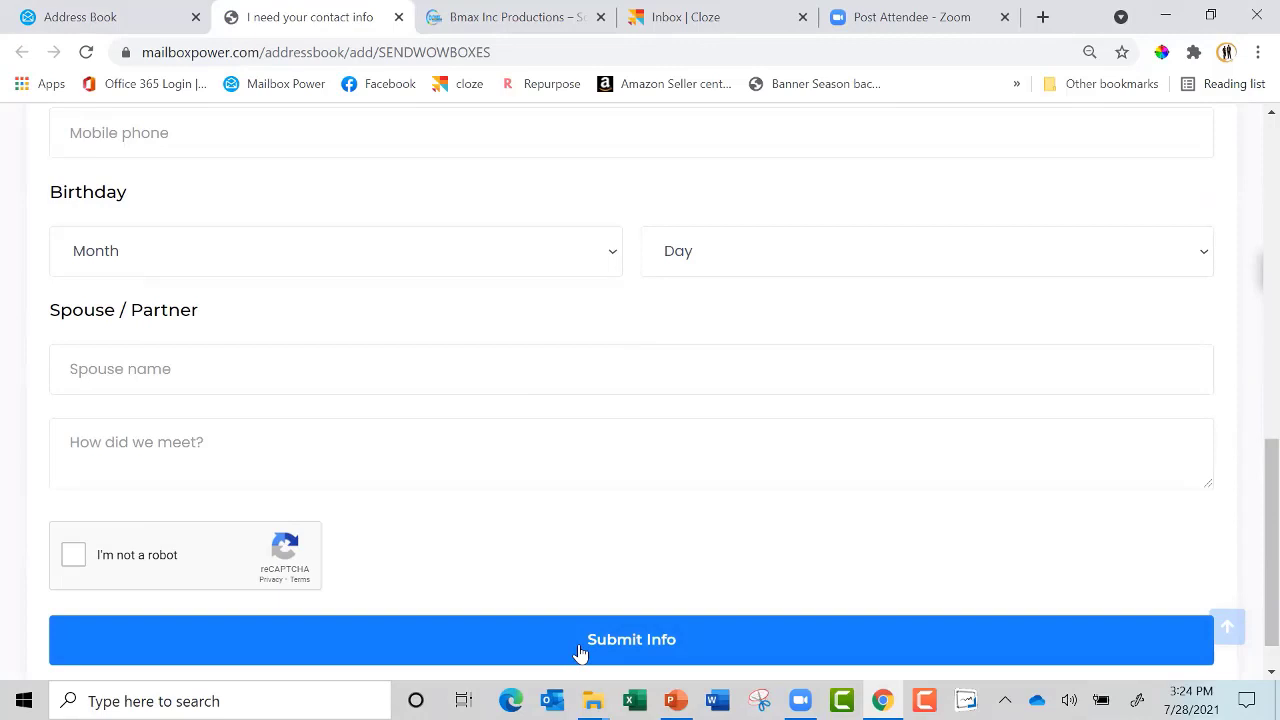
left_click(94, 17)
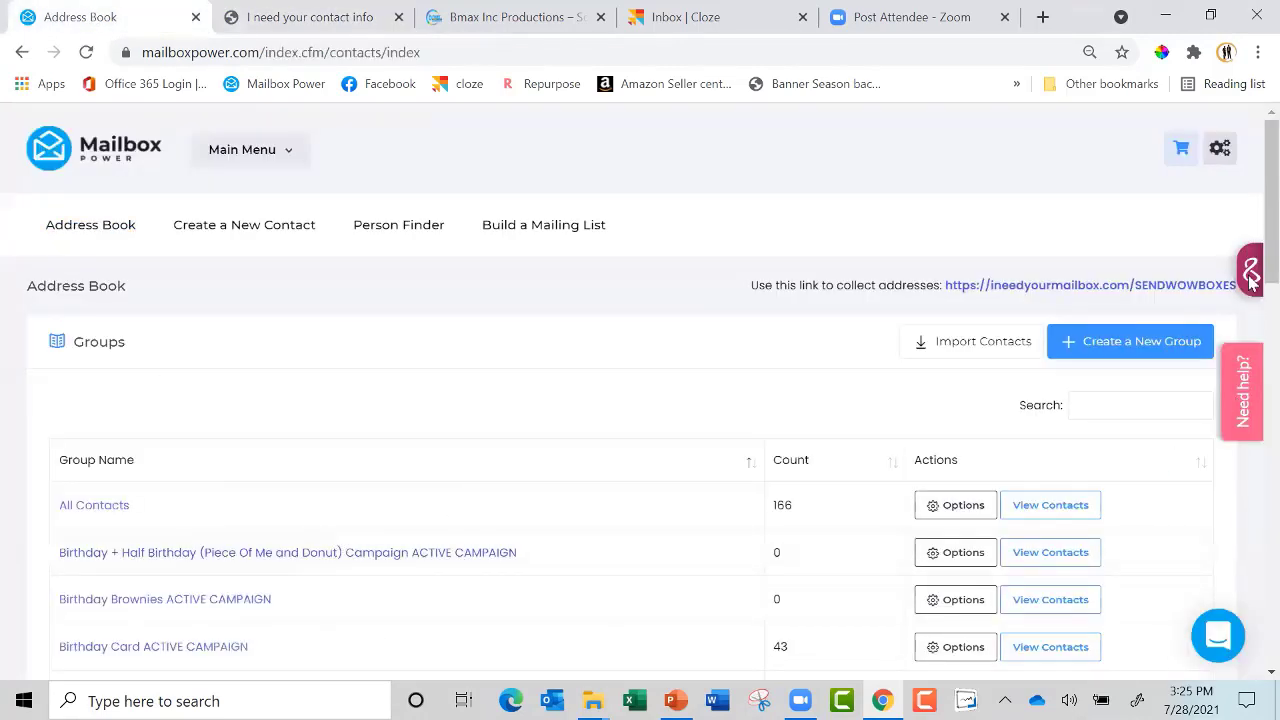
scroll(1251, 290, "down", 3)
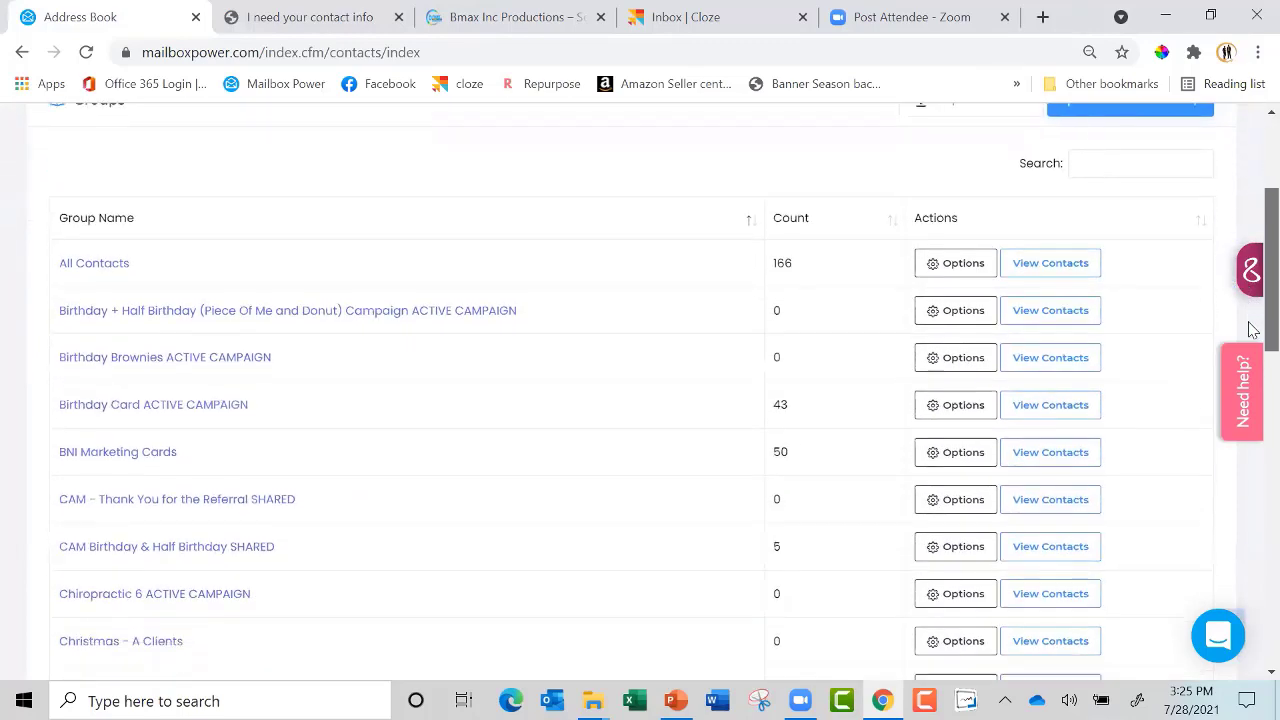
scroll(1251, 330, "up", 2)
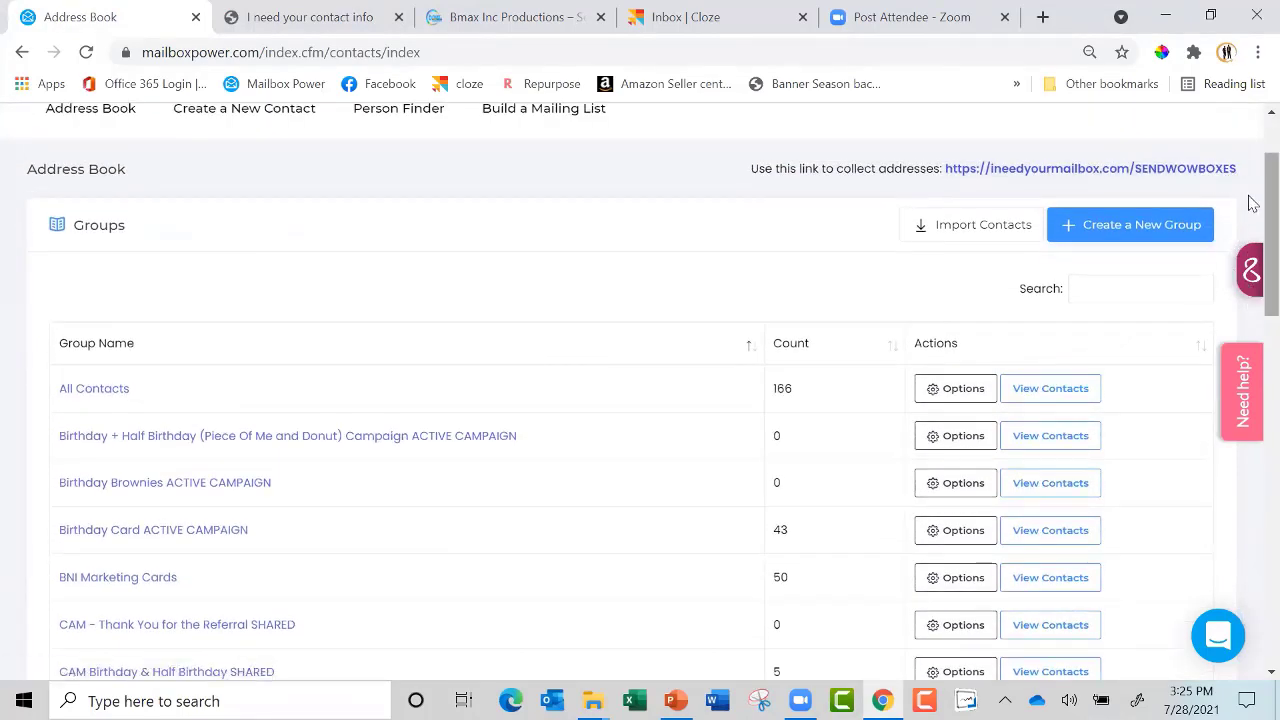
left_click_drag(1252, 203, 1252, 416)
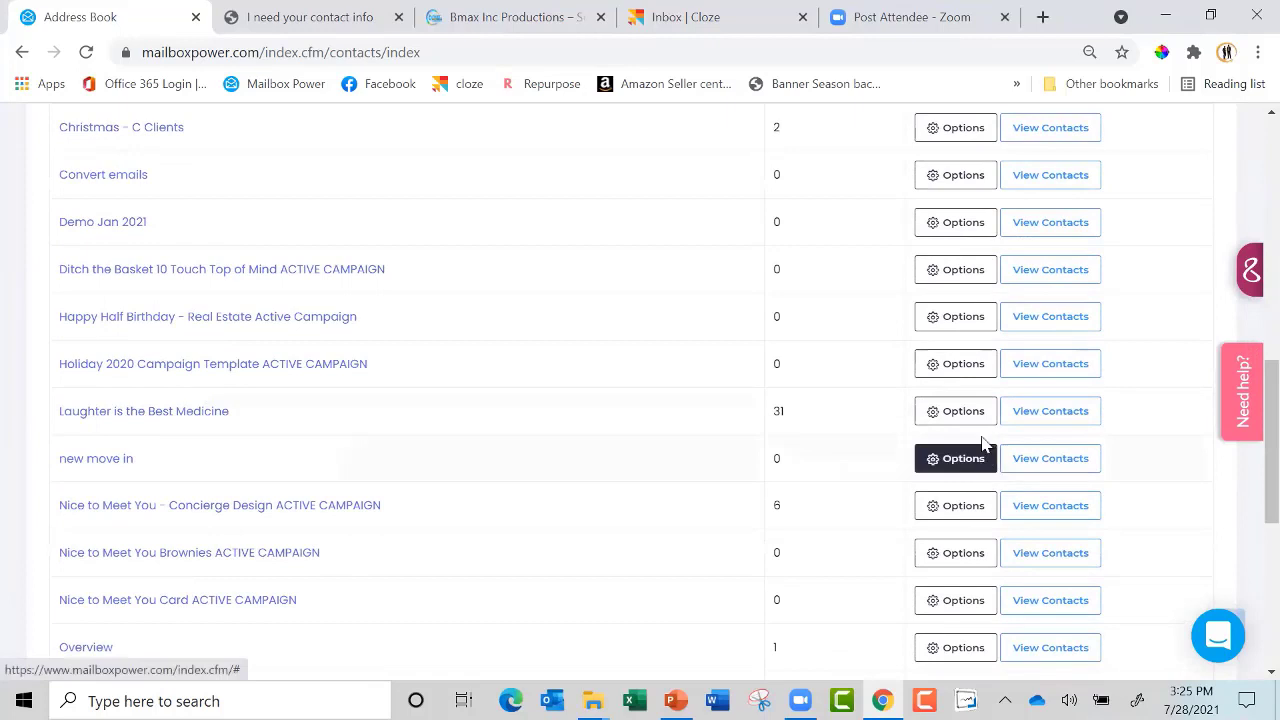
left_click(1050, 413)
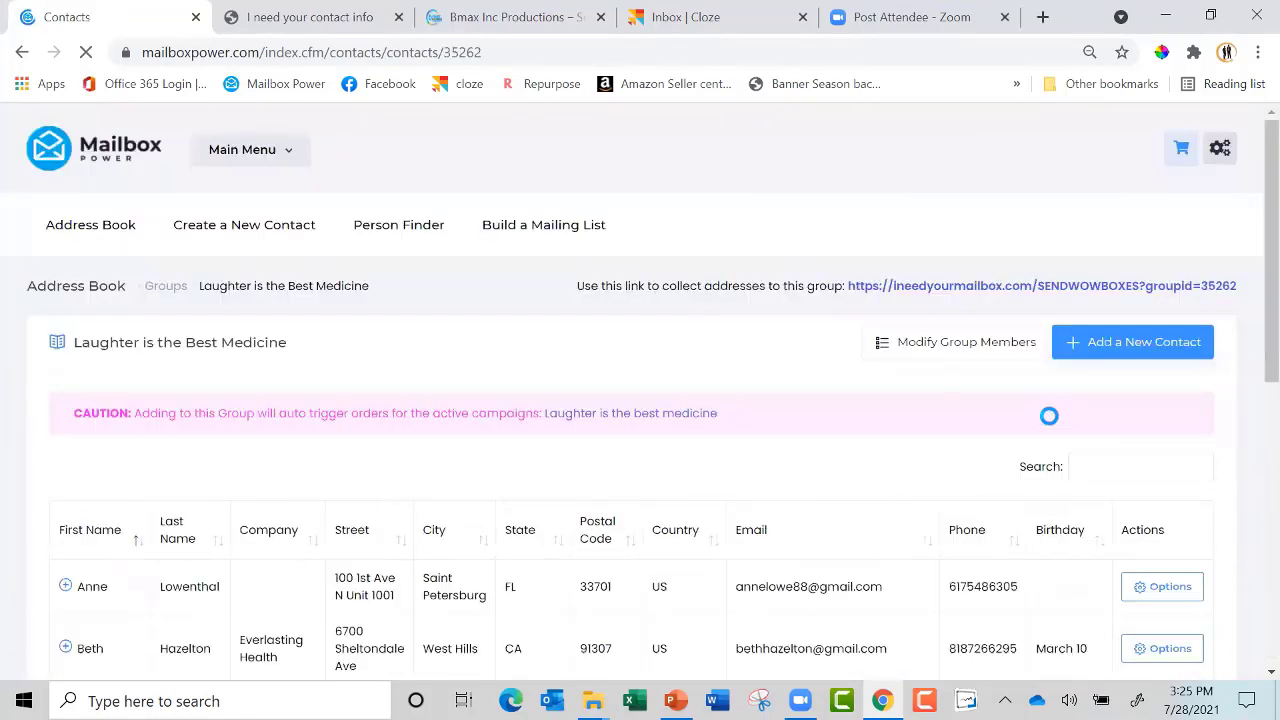
right_click(1147, 297)
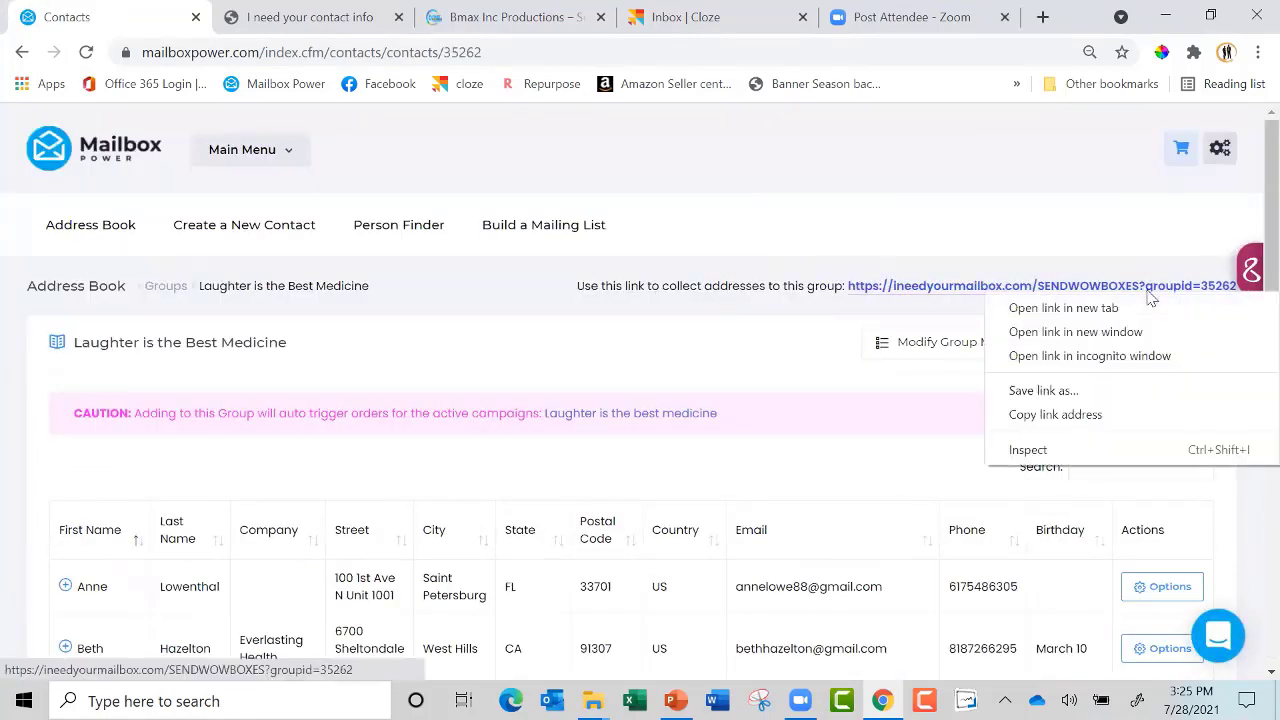
left_click(1057, 414)
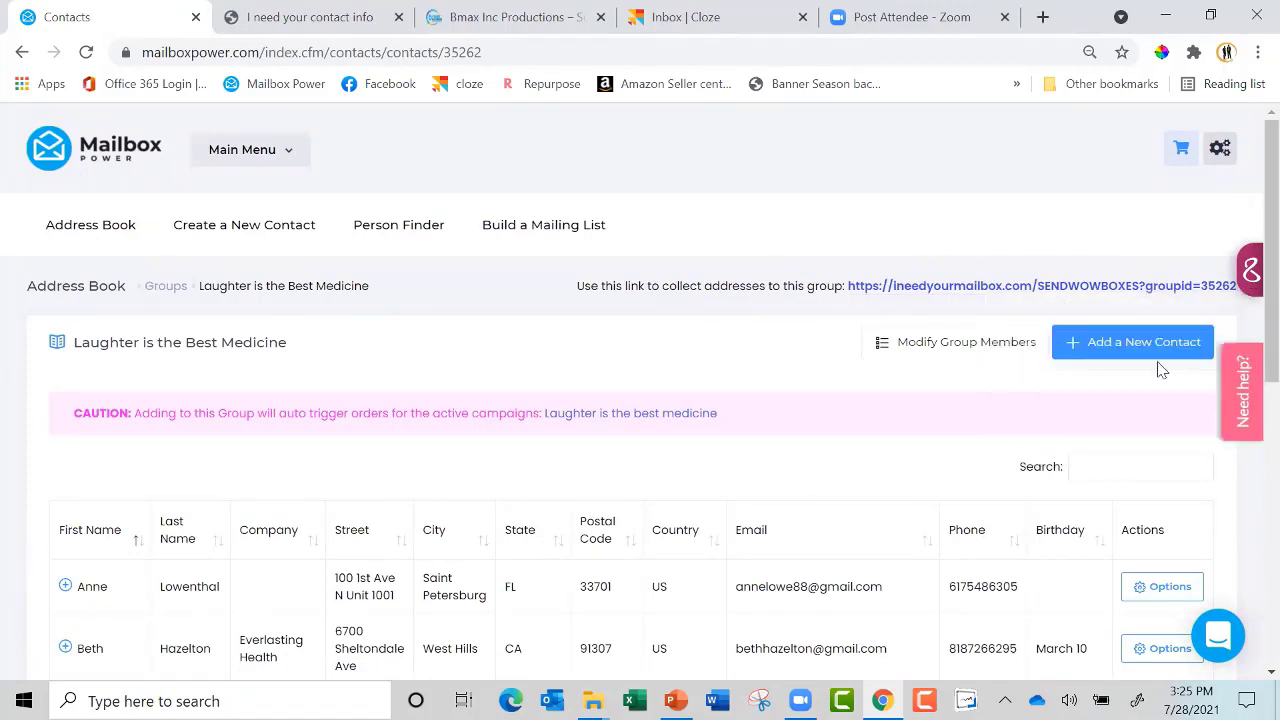
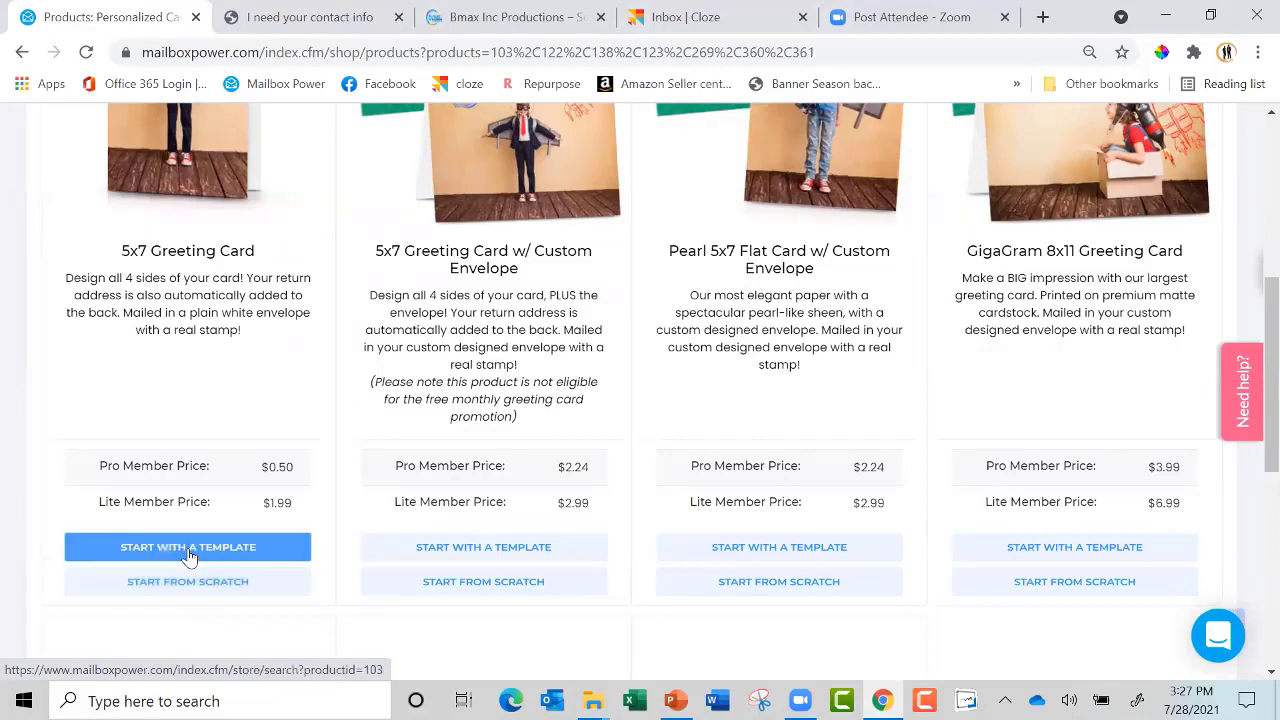
List the 5x7 Greeting Card templates in the Design Store at 144 designs per page
left_click(190, 548)
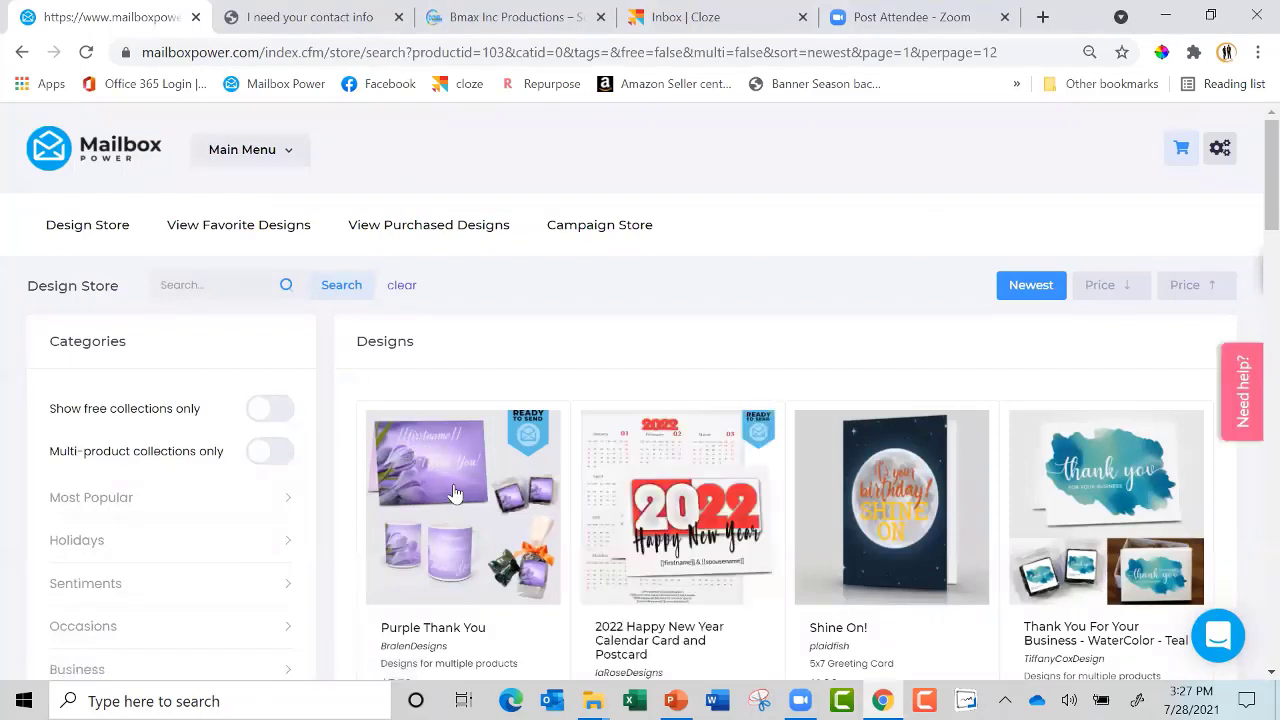
left_click(256, 152)
scroll(1250, 260, "down", 5)
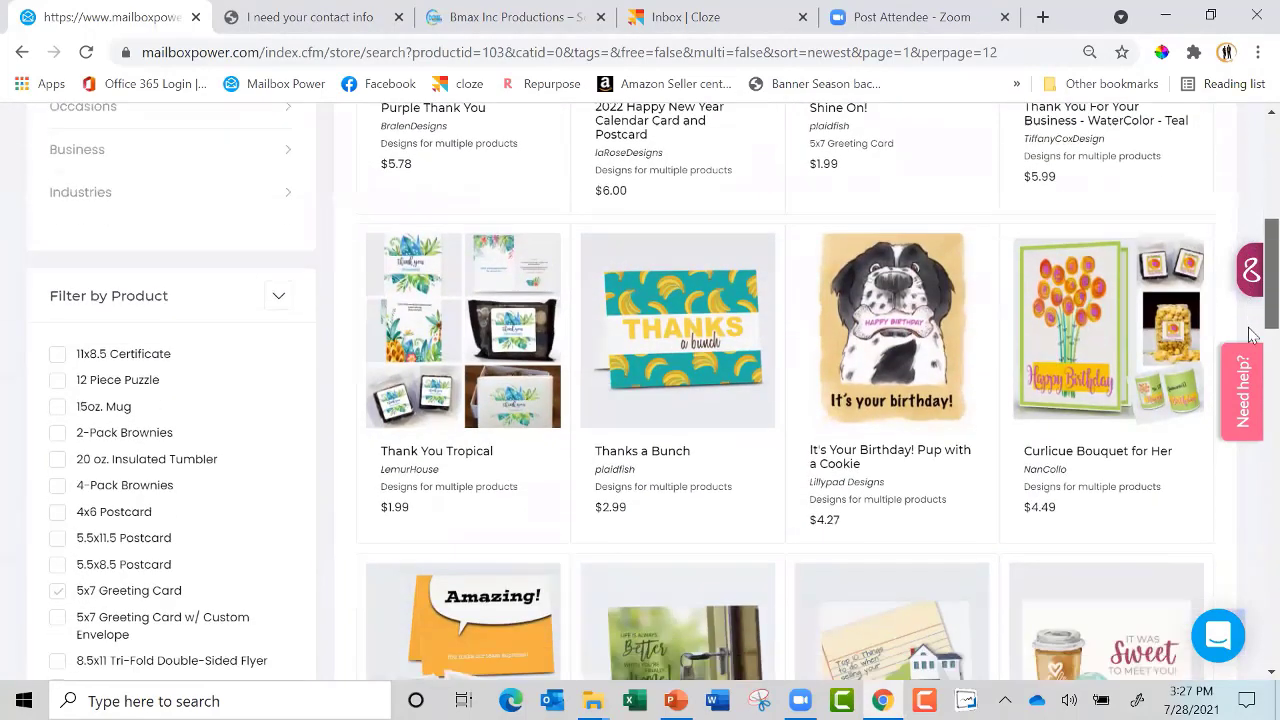
scroll(1250, 325, "down", 5)
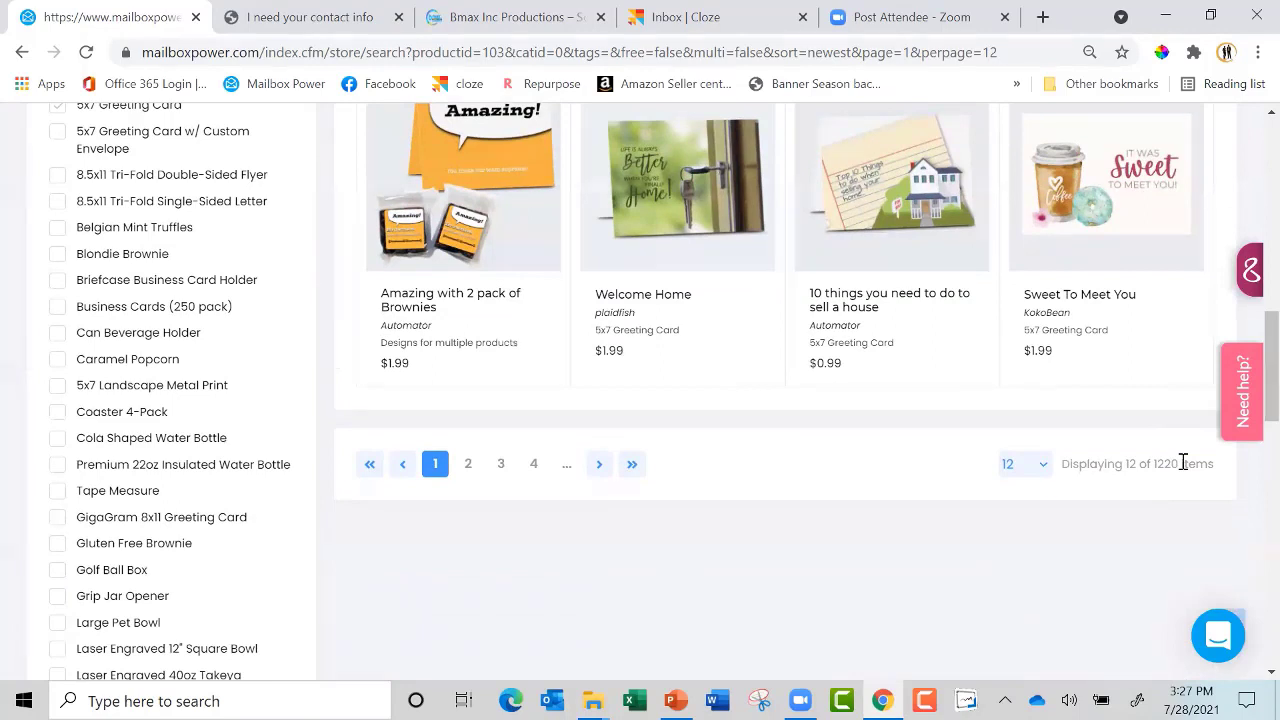
left_click(1044, 470)
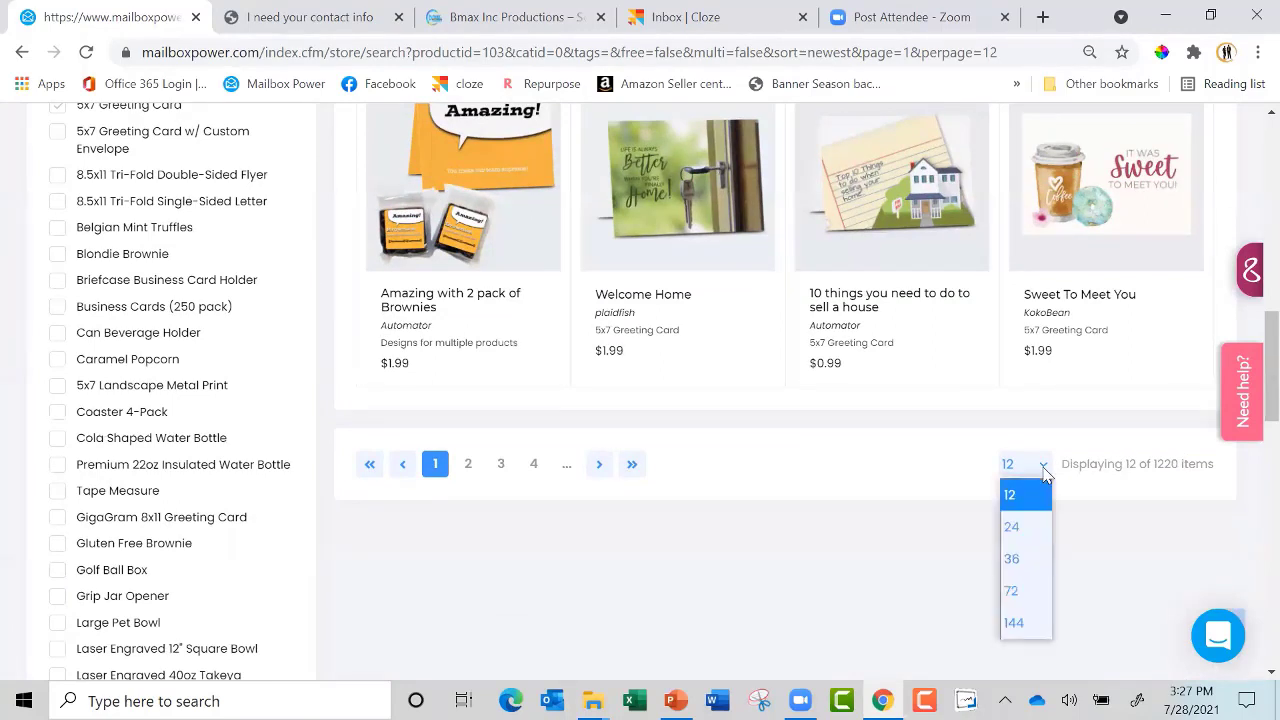
left_click(1020, 622)
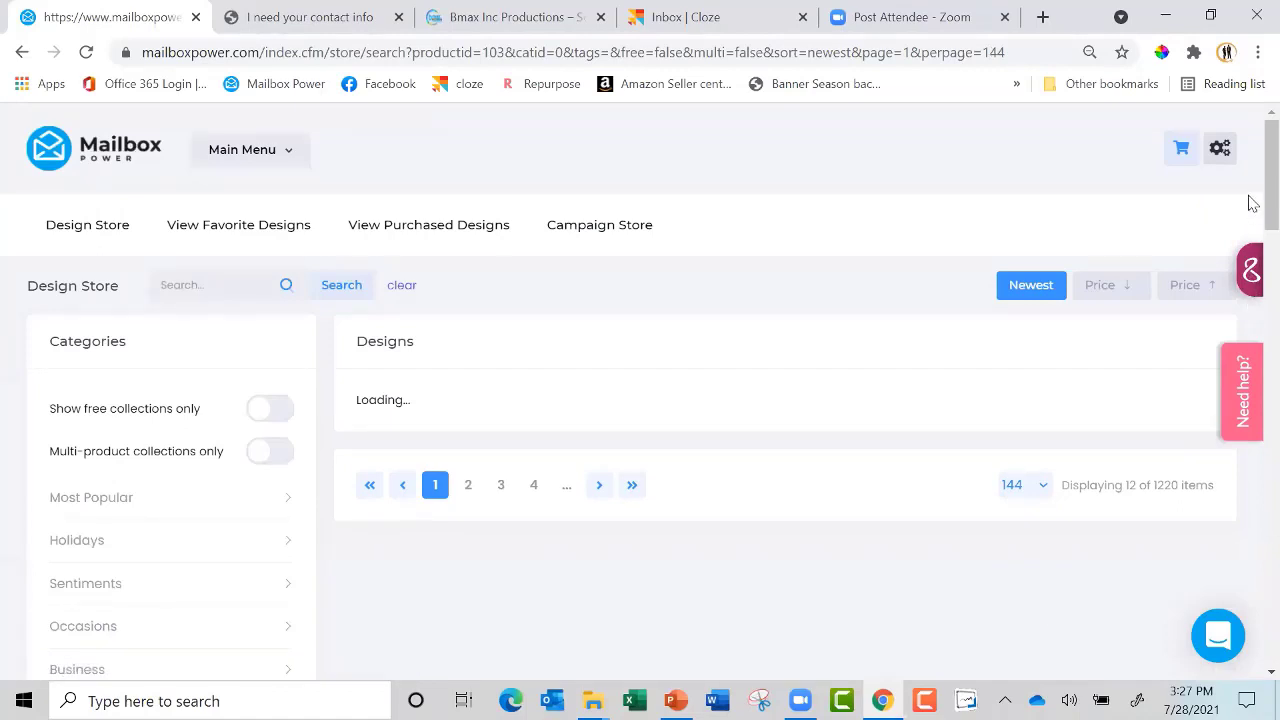
Turn on 'Show free collections only' and scroll through the 80 free 5x7 designs
scroll(1268, 138, "down", 2)
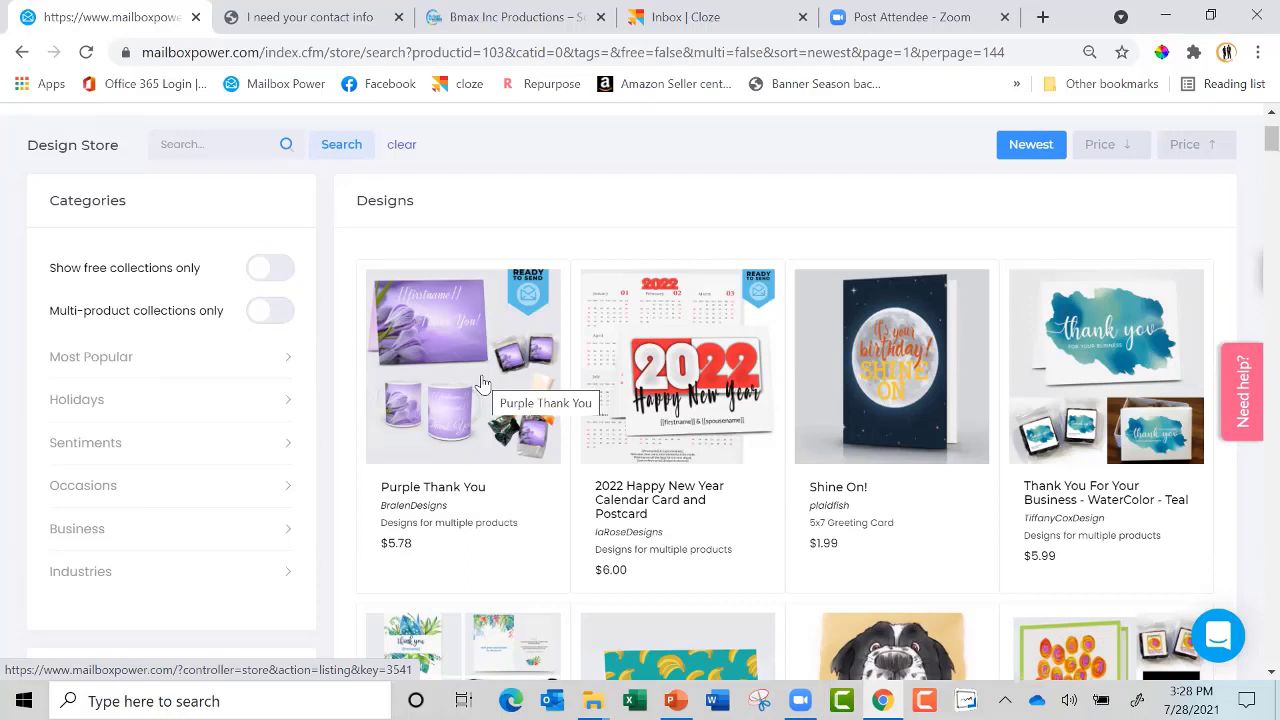
left_click(276, 270)
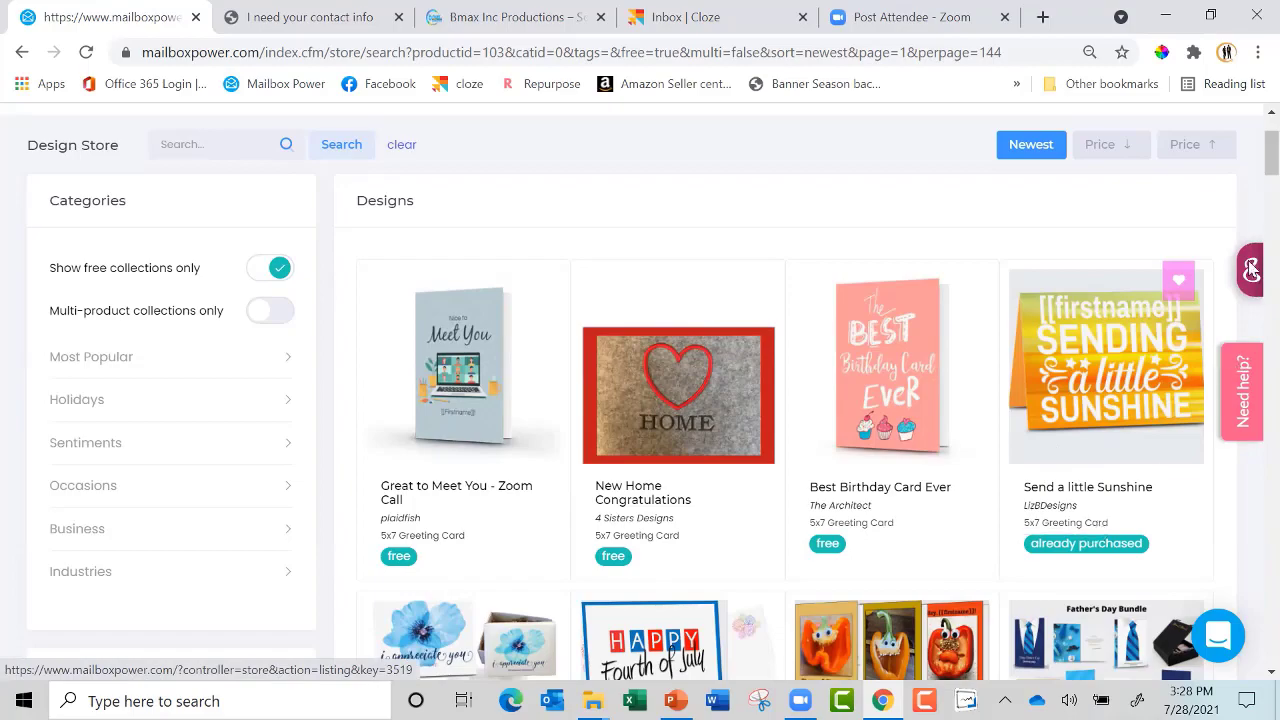
left_click_drag(1268, 158, 1253, 665)
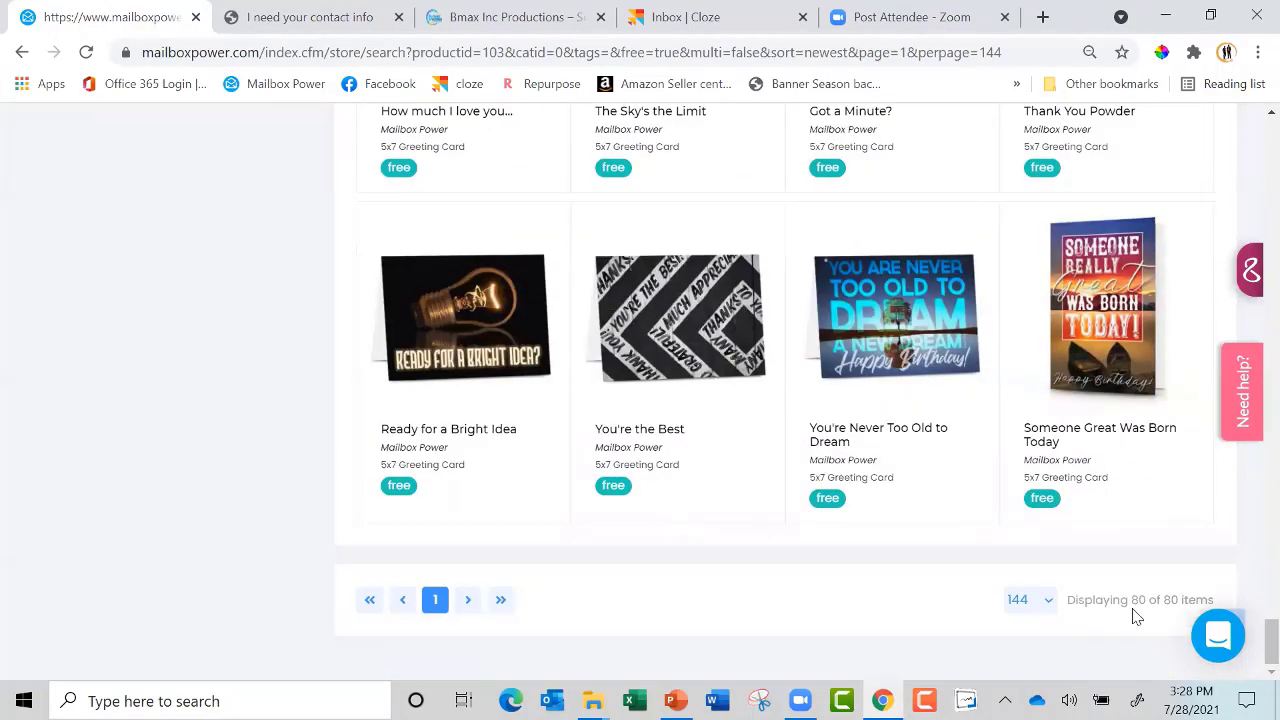
left_click_drag(1252, 648, 1252, 140)
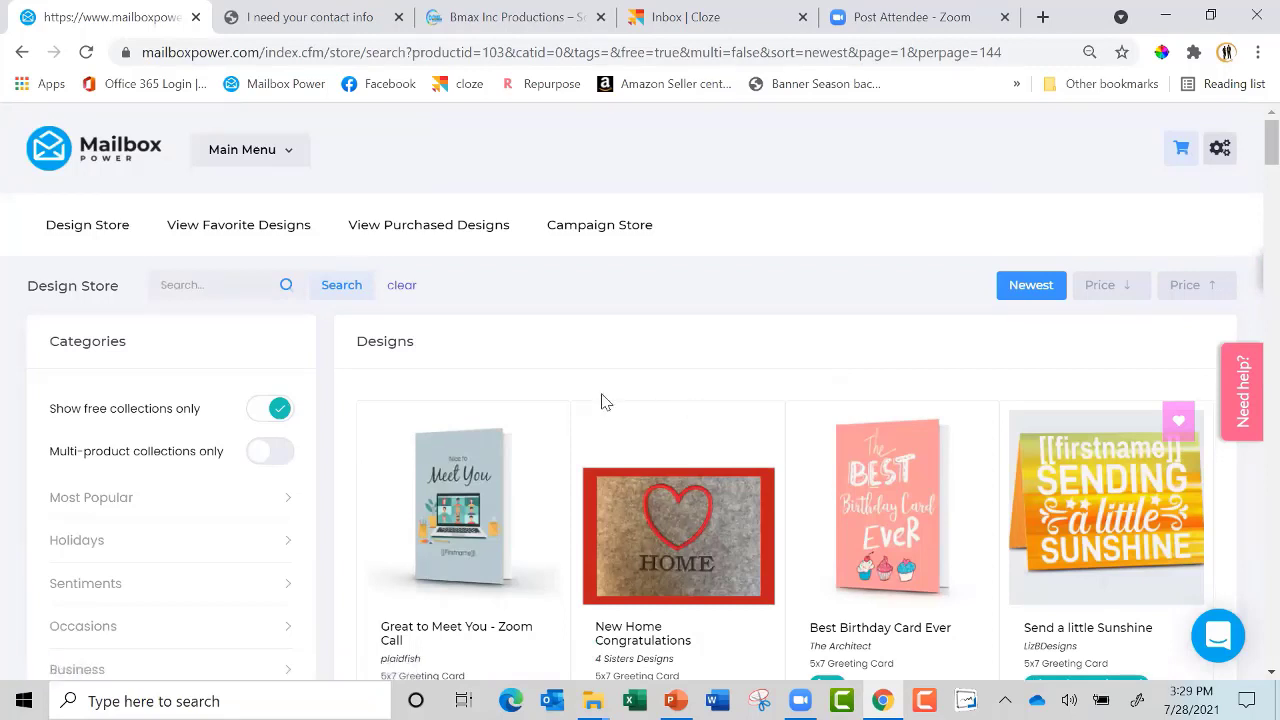
Open the Send a little Sunshine design from favorites and view its included designs
left_click(236, 228)
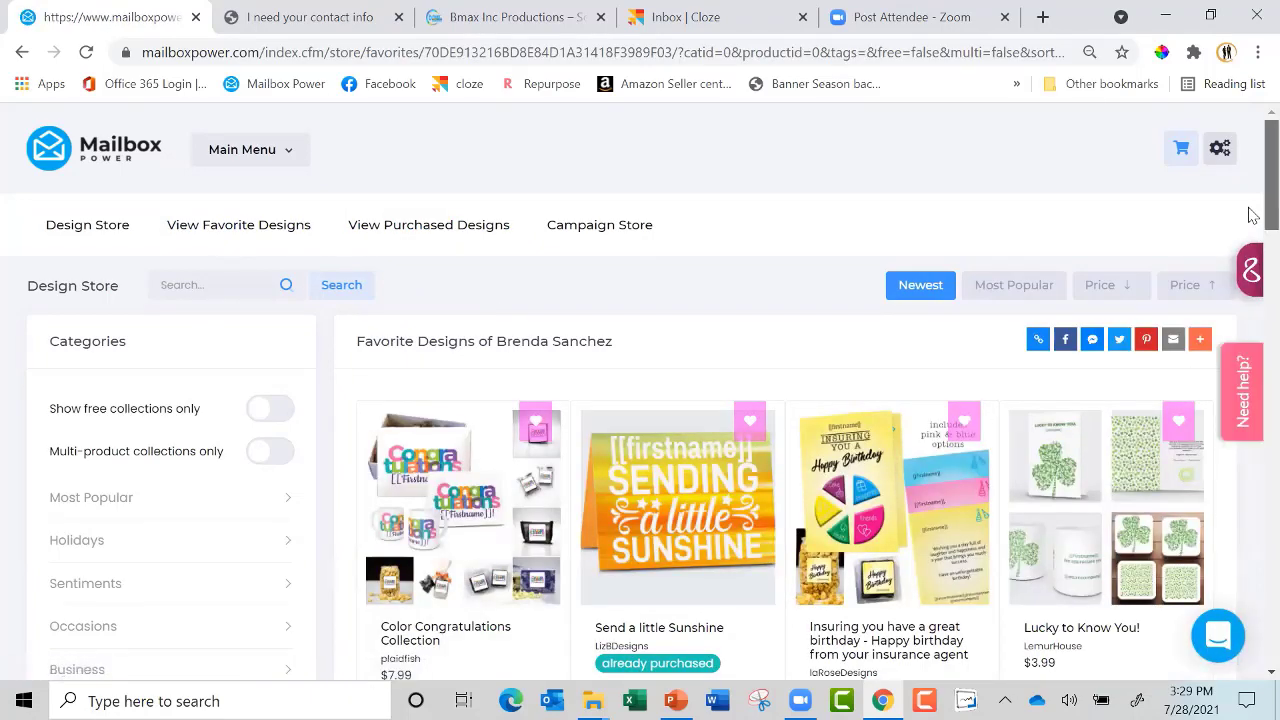
scroll(1247, 257, "down", 2)
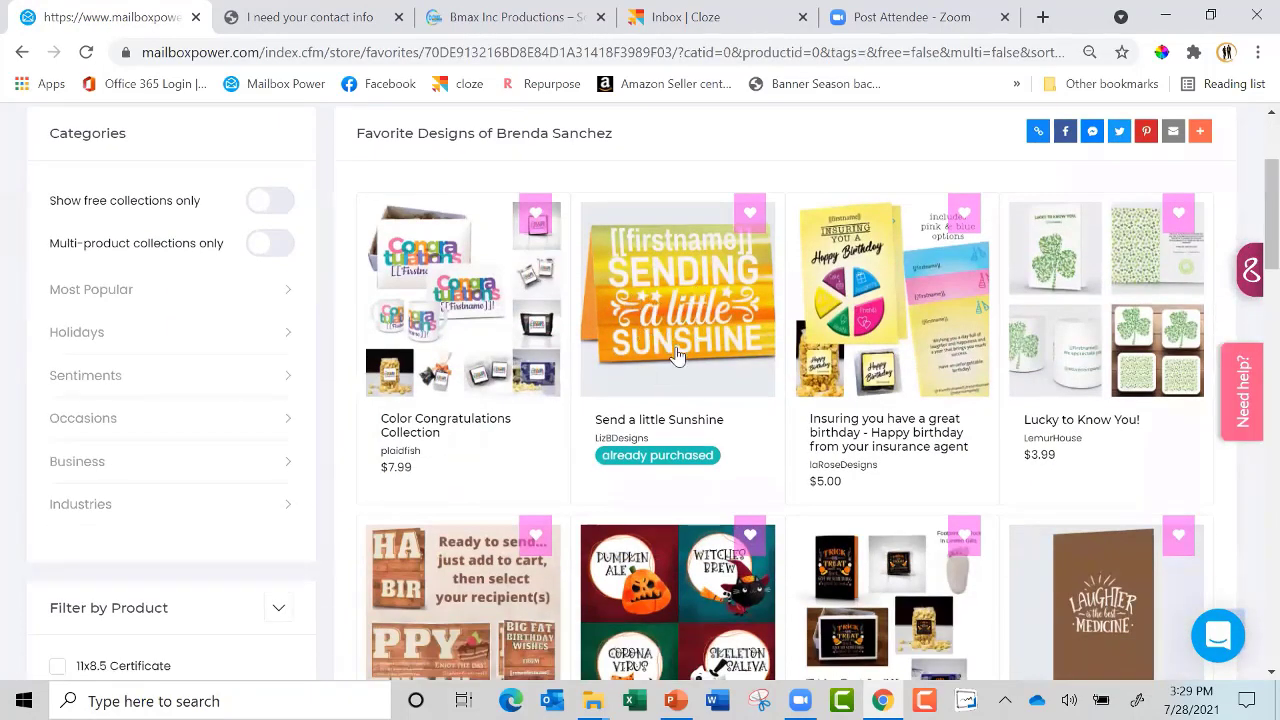
left_click(688, 312)
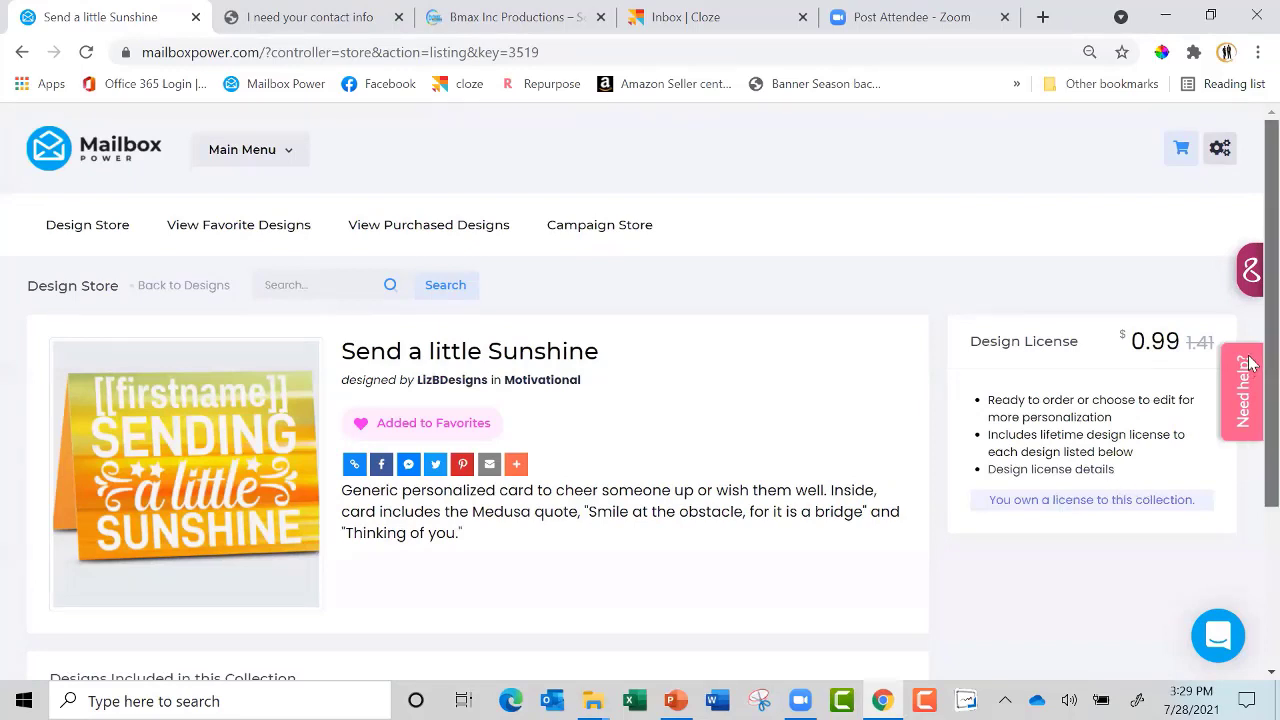
scroll(1249, 471, "down", 3)
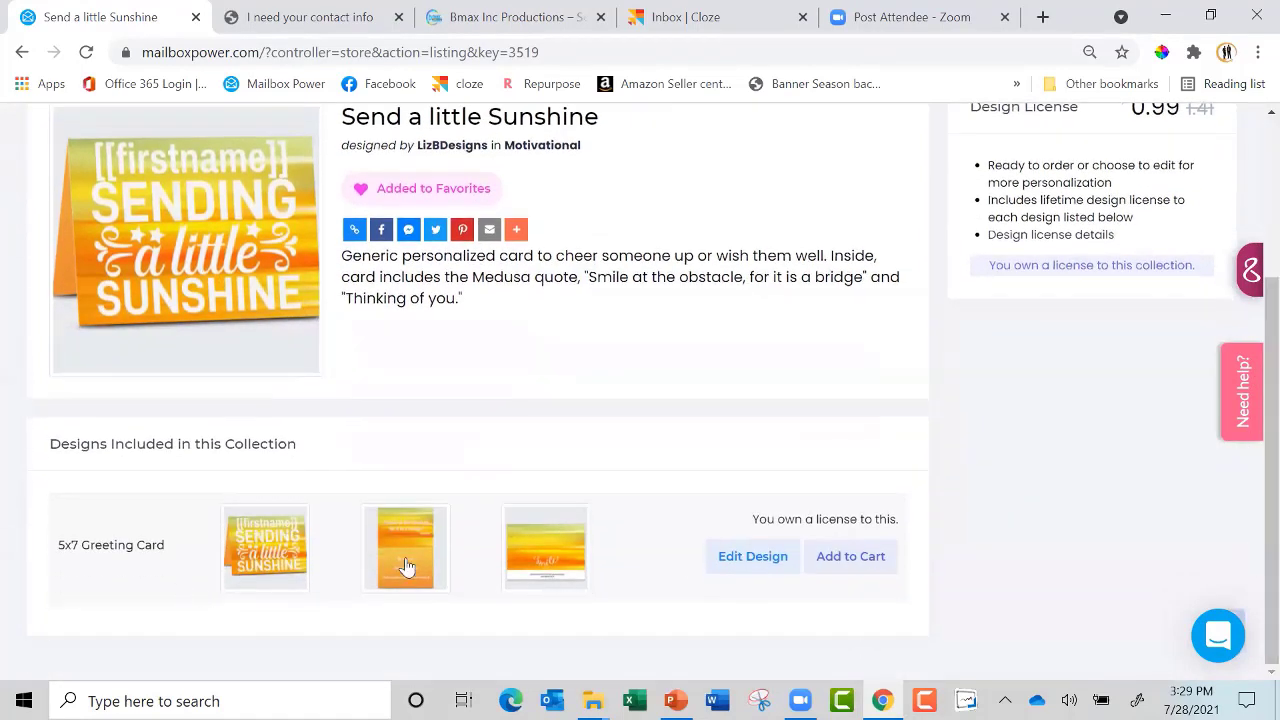
Open the design for editing and delete the return-name placeholders on the inside bottom page
left_click(768, 566)
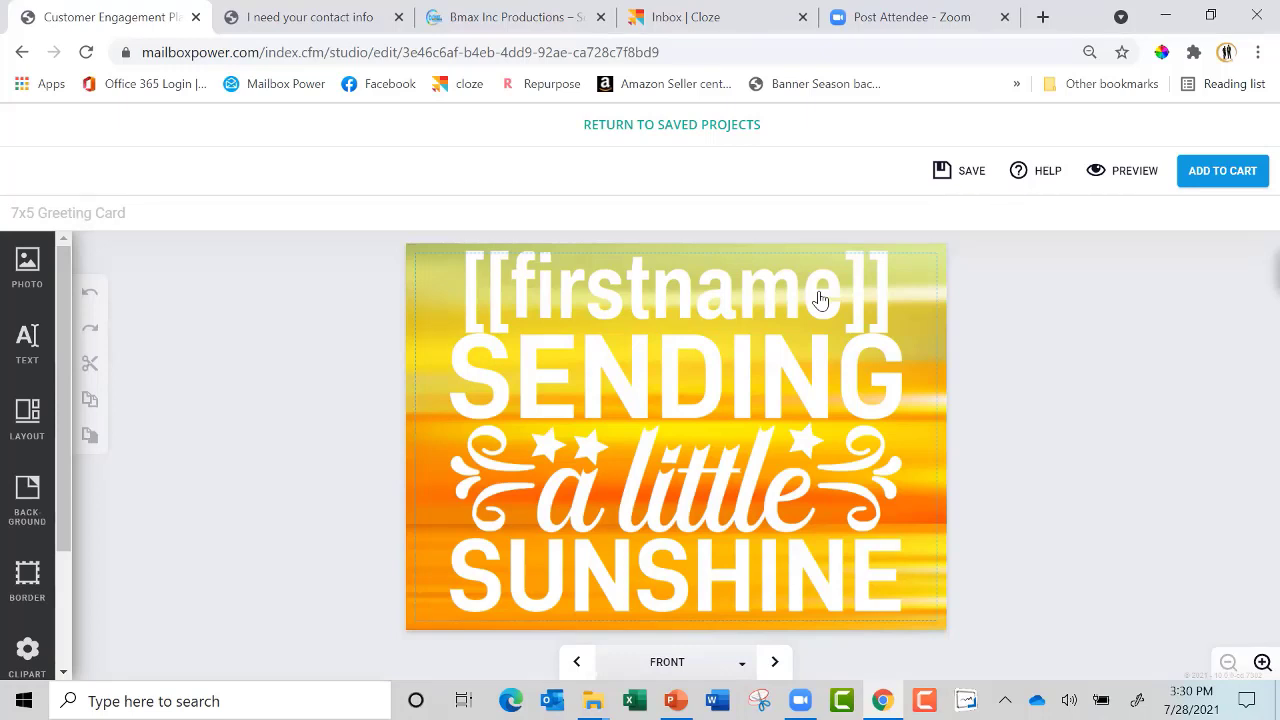
left_click(777, 663)
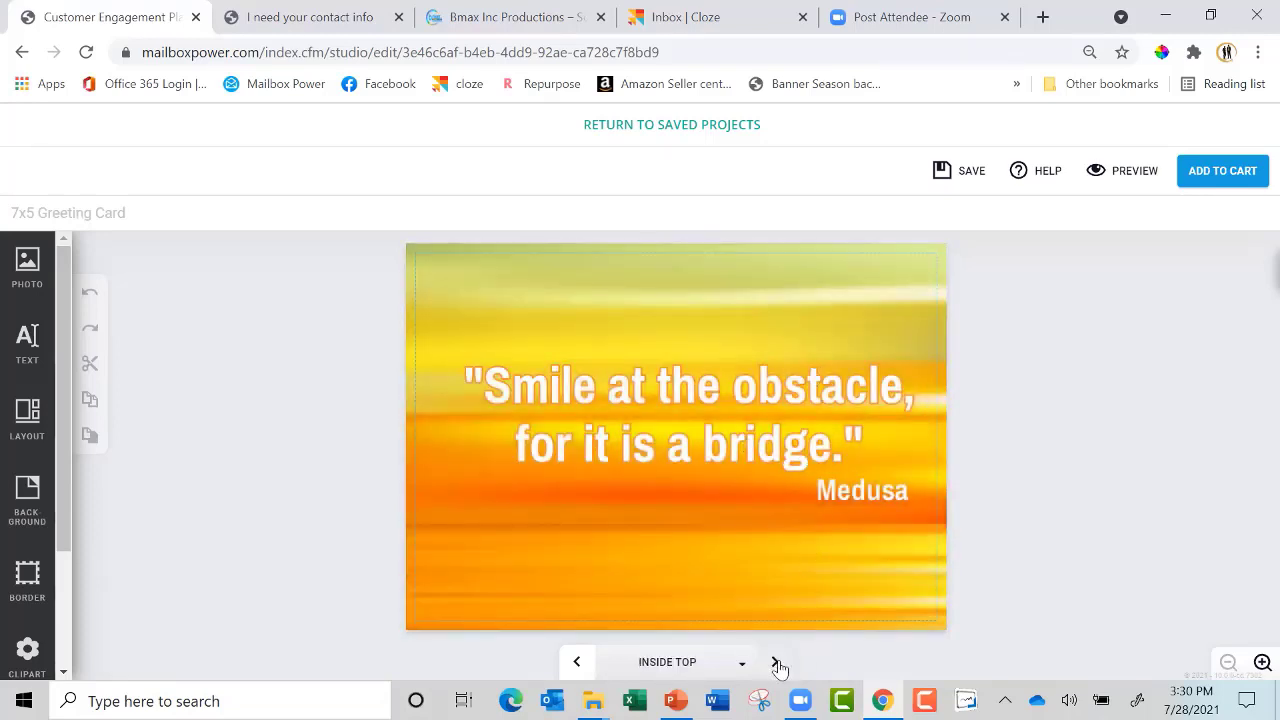
left_click(777, 663)
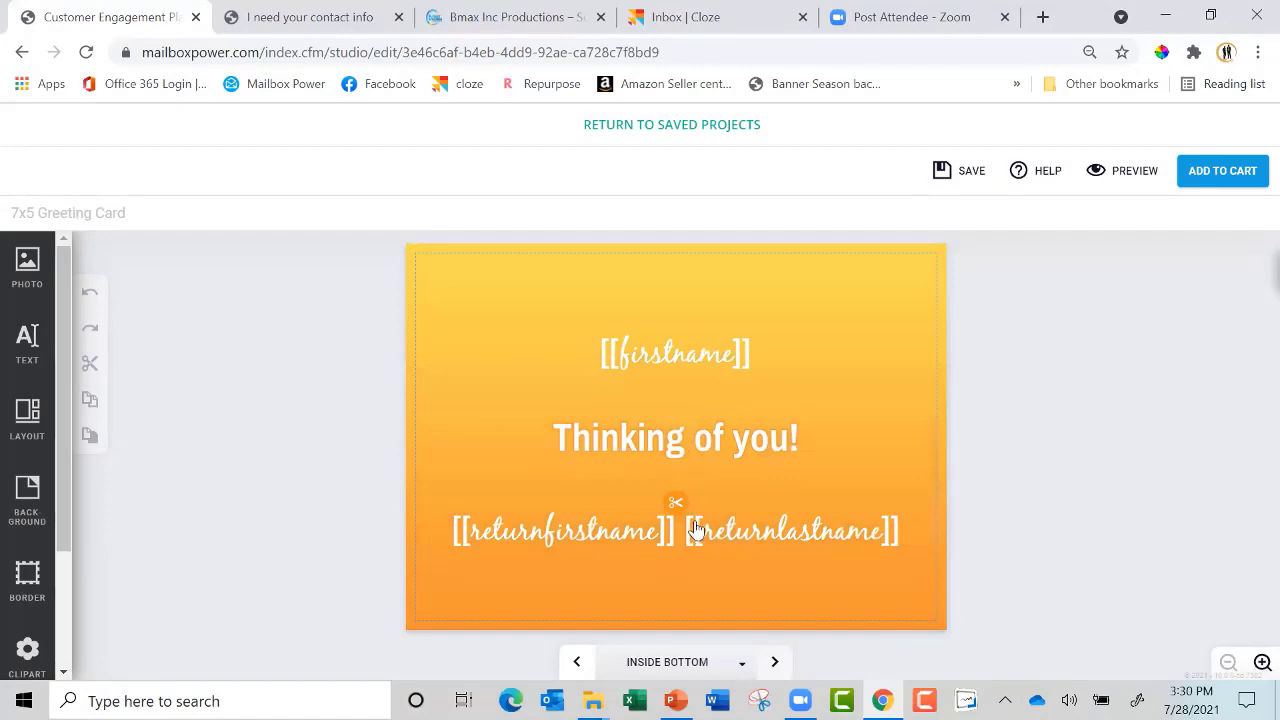
left_click(716, 537)
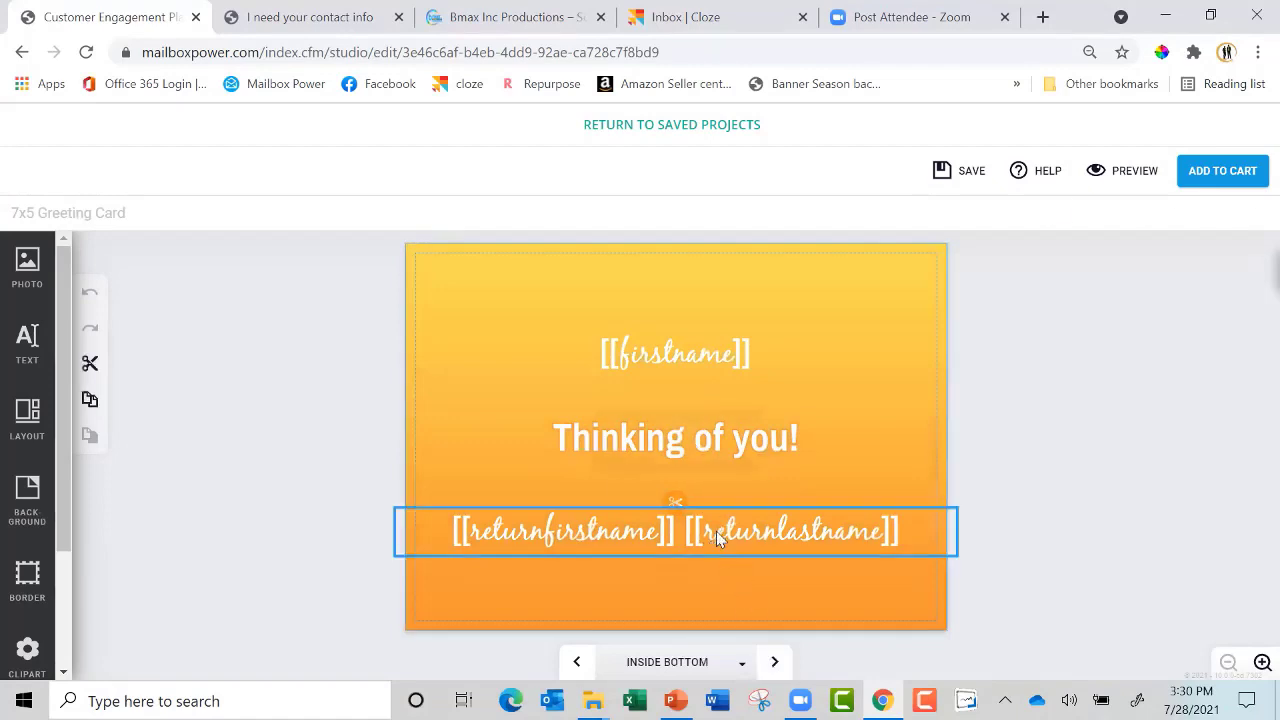
left_click(730, 438)
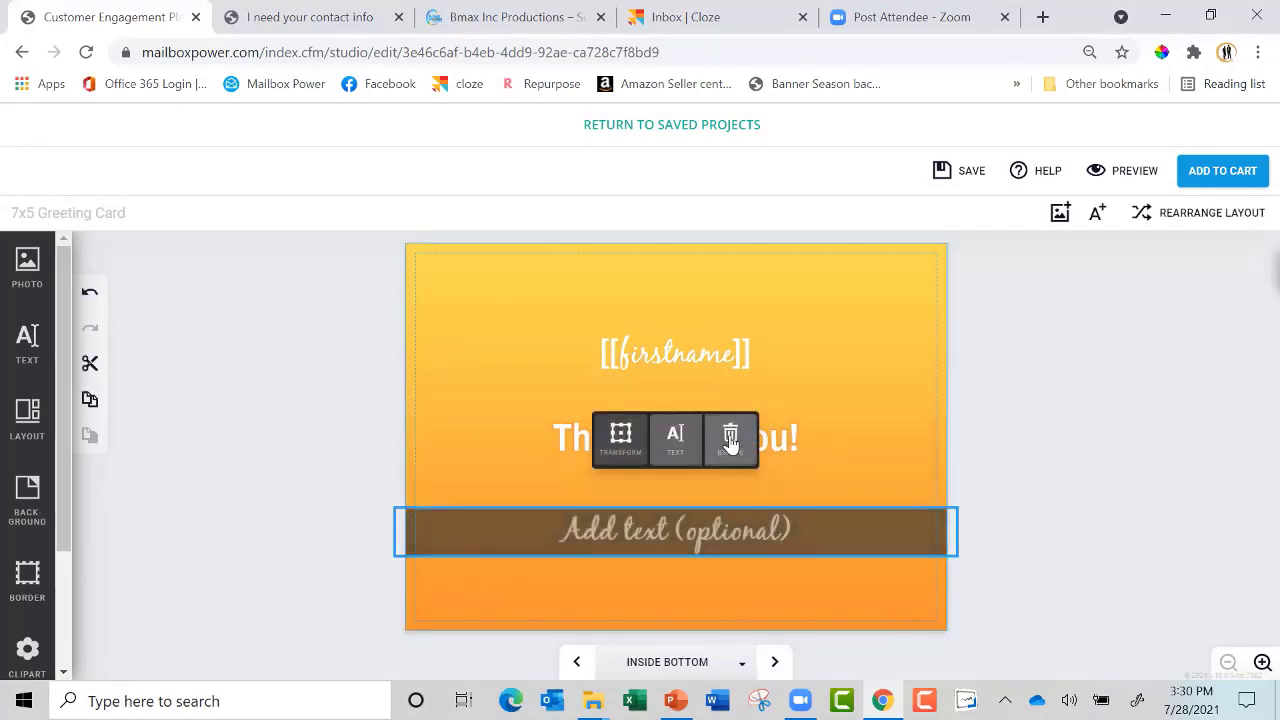
Add the sender's first name as text, then narrow, move and tilt it on the card
left_click(28, 342)
left_click(172, 318)
type("Brenda")
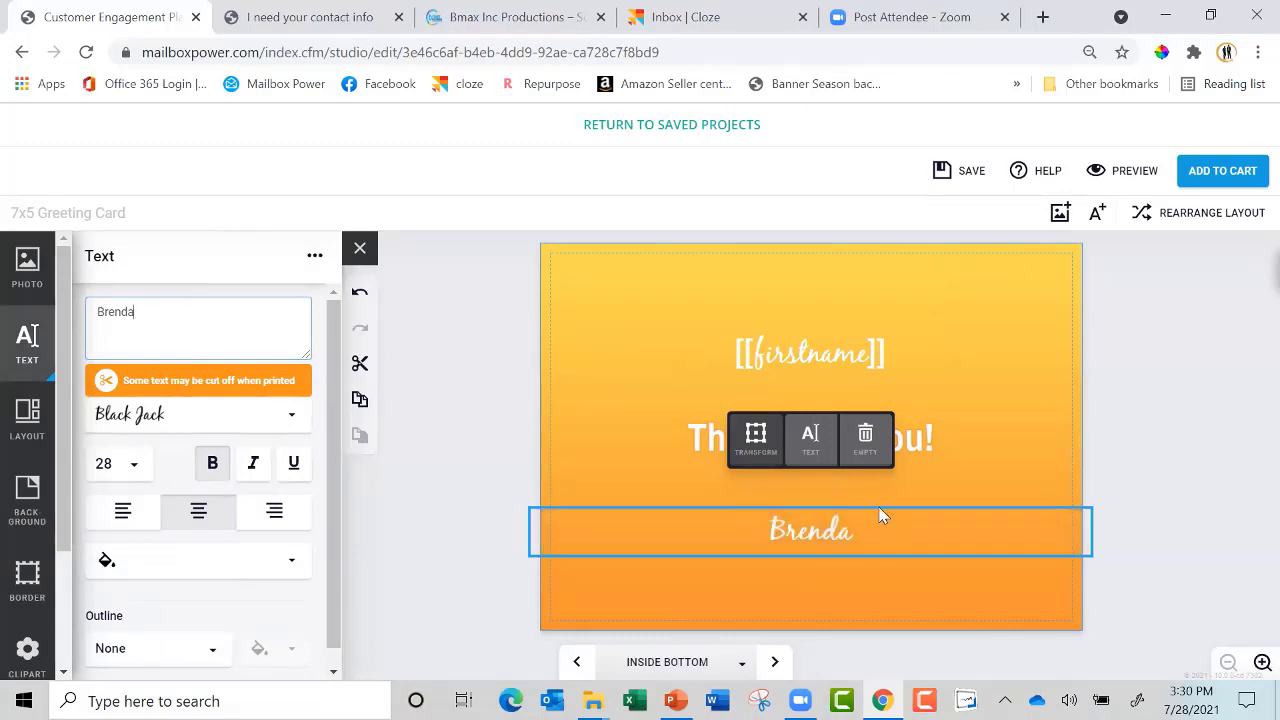
left_click(760, 445)
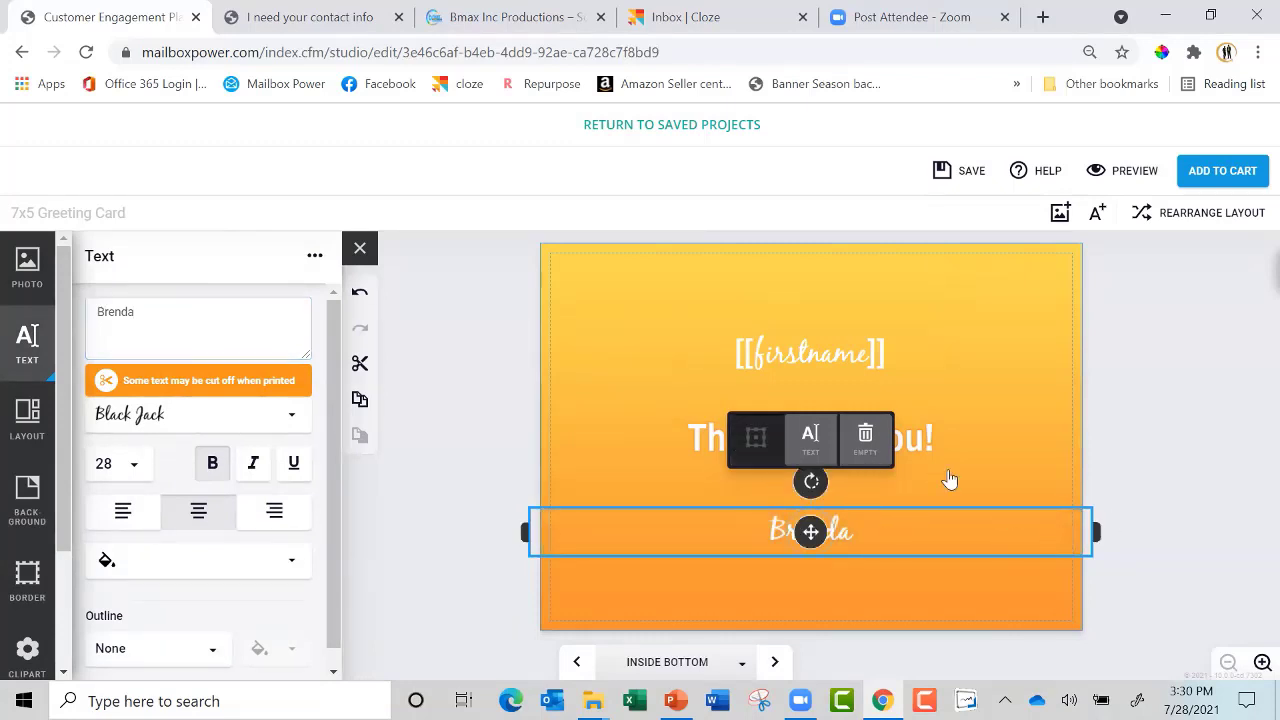
left_click_drag(1095, 533, 814, 531)
left_click_drag(669, 531, 800, 521)
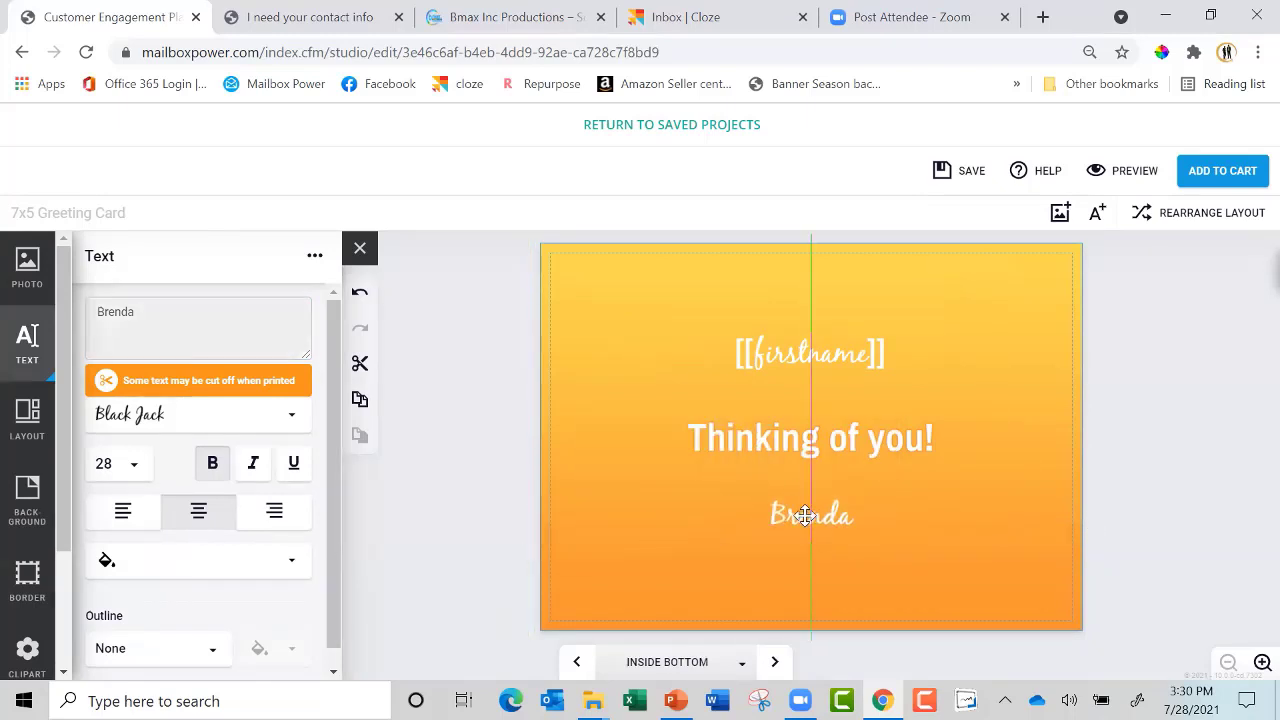
mouse_move(811, 463)
left_mouse_down()
mouse_move(779, 460)
mouse_move(840, 651)
mouse_move(914, 414)
mouse_move(797, 470)
left_mouse_up()
left_click(776, 663)
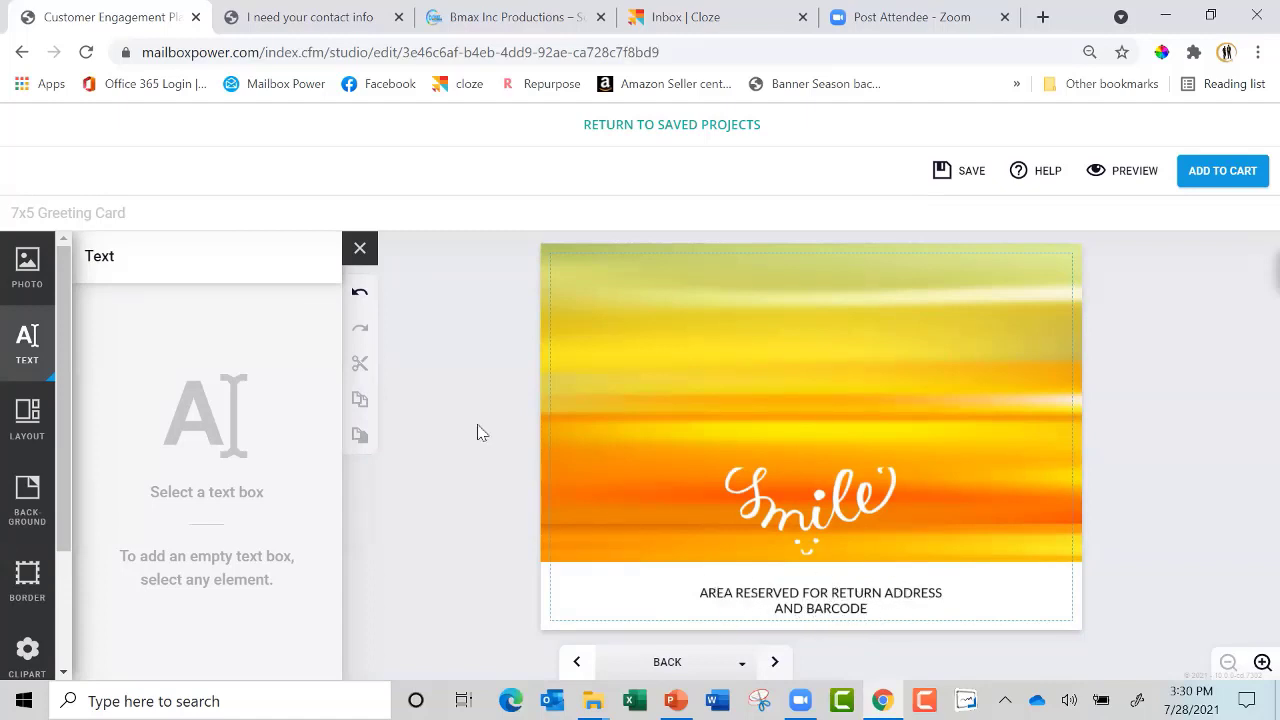
Place a Facebook profile picture on the back page, shrunk and centred above 'Smile'
left_click(20, 266)
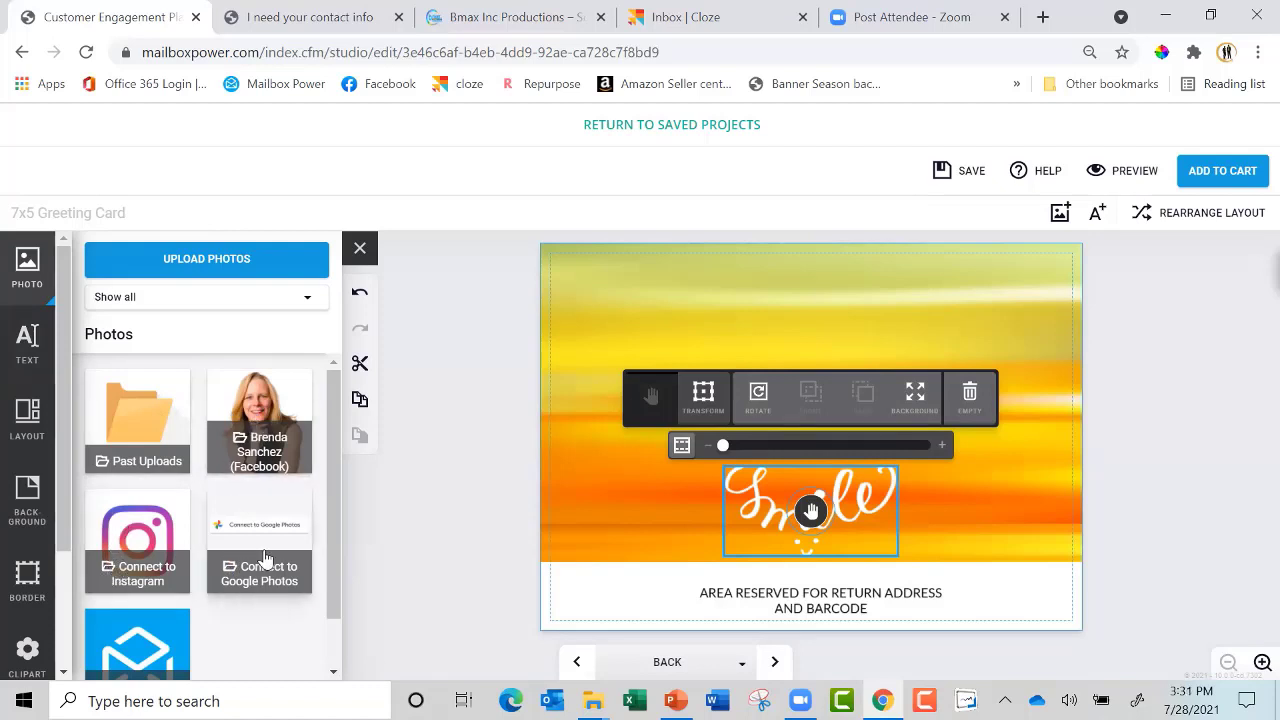
left_click(258, 425)
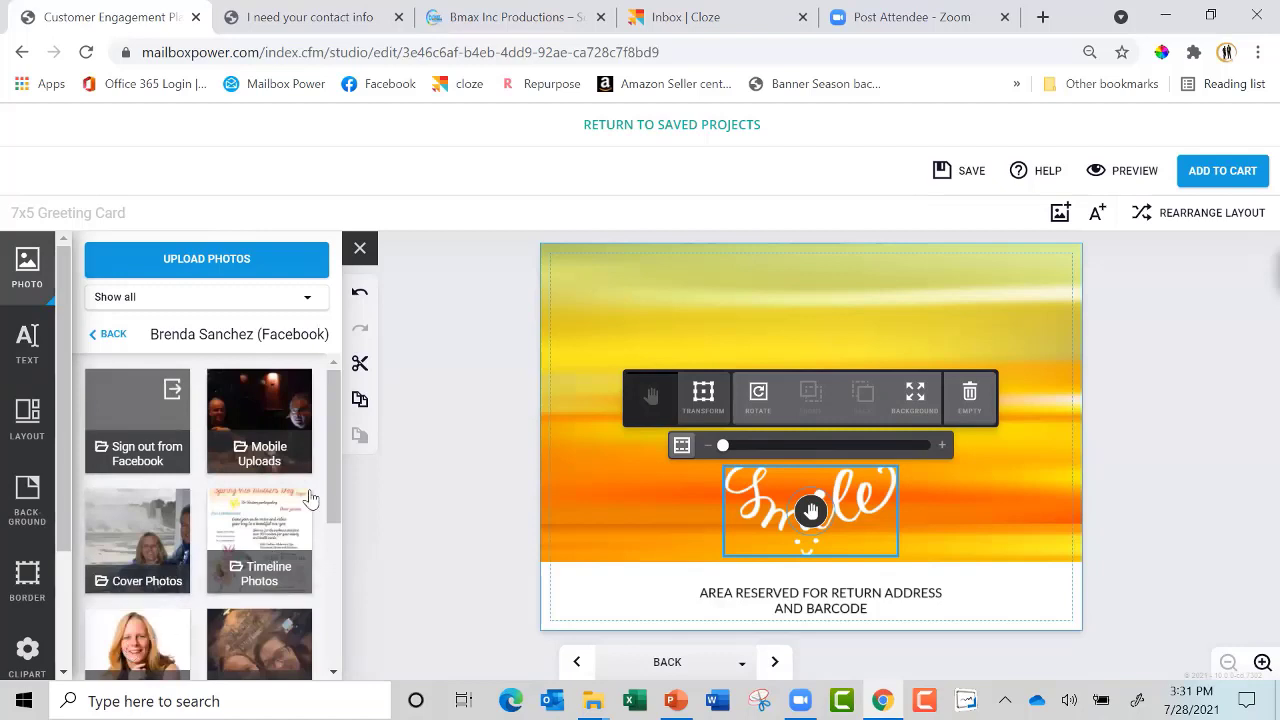
scroll(336, 489, "down", 2)
left_click(145, 525)
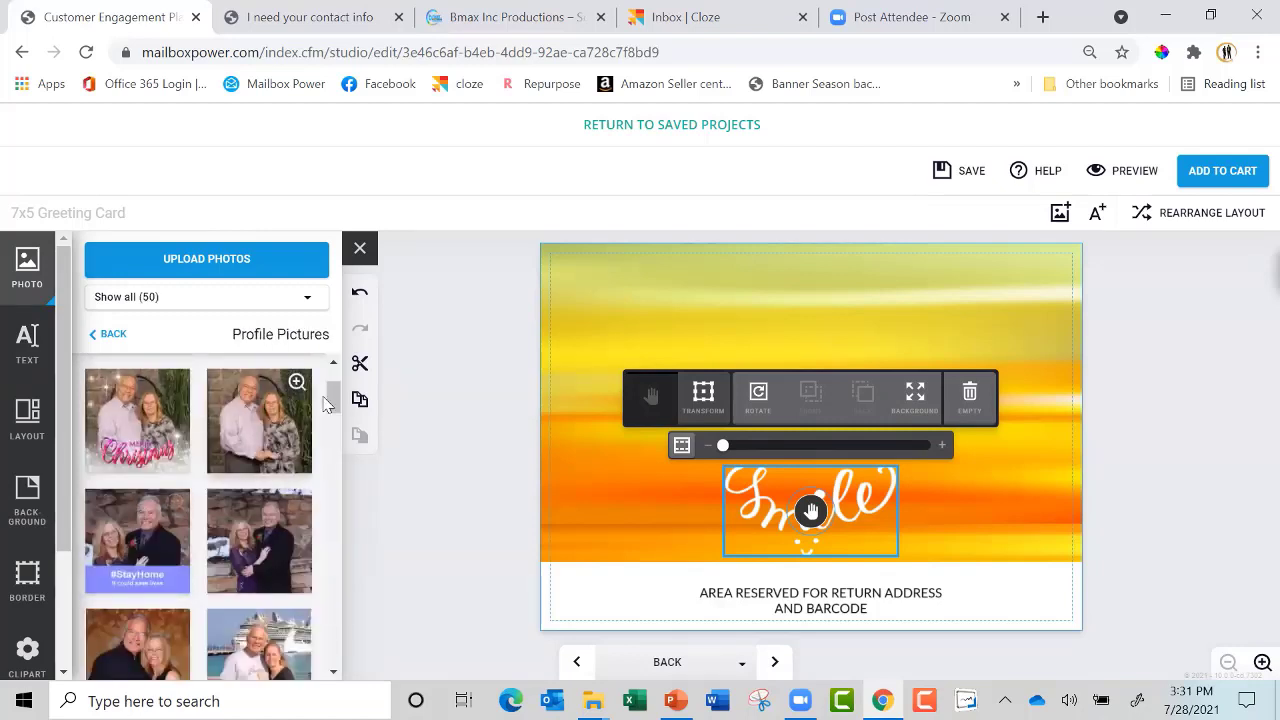
mouse_move(337, 400)
left_mouse_down()
mouse_move(343, 433)
mouse_move(337, 375)
left_mouse_up()
left_click_drag(124, 436, 869, 345)
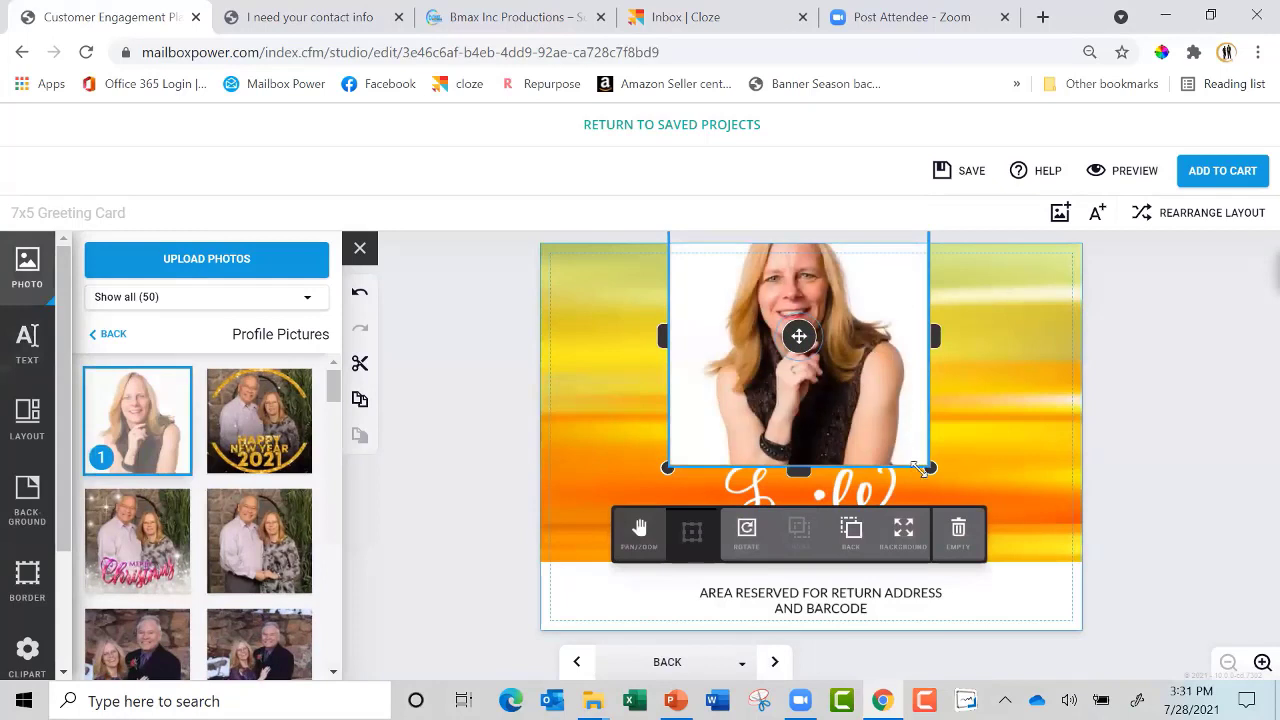
left_click_drag(930, 467, 773, 331)
left_click_drag(720, 278, 812, 376)
left_click(1132, 428)
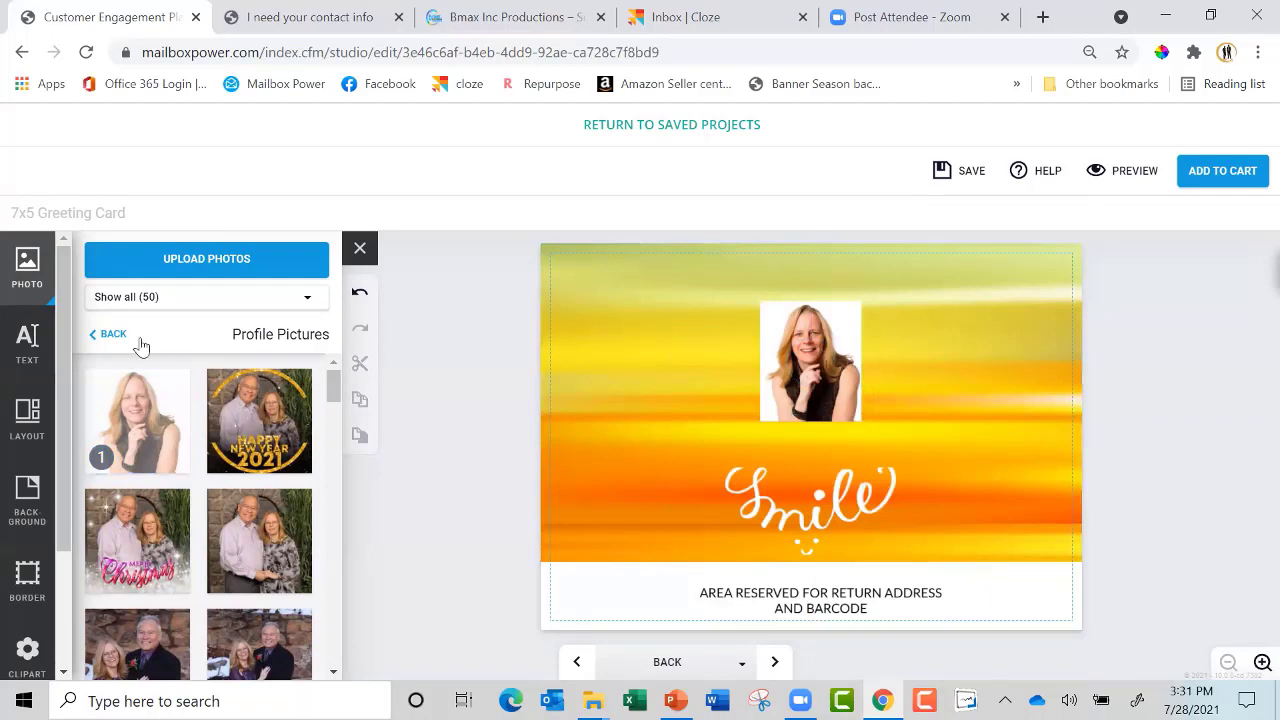
Add an empty text box and discard it, leaving the card without extra text
left_click(27, 342)
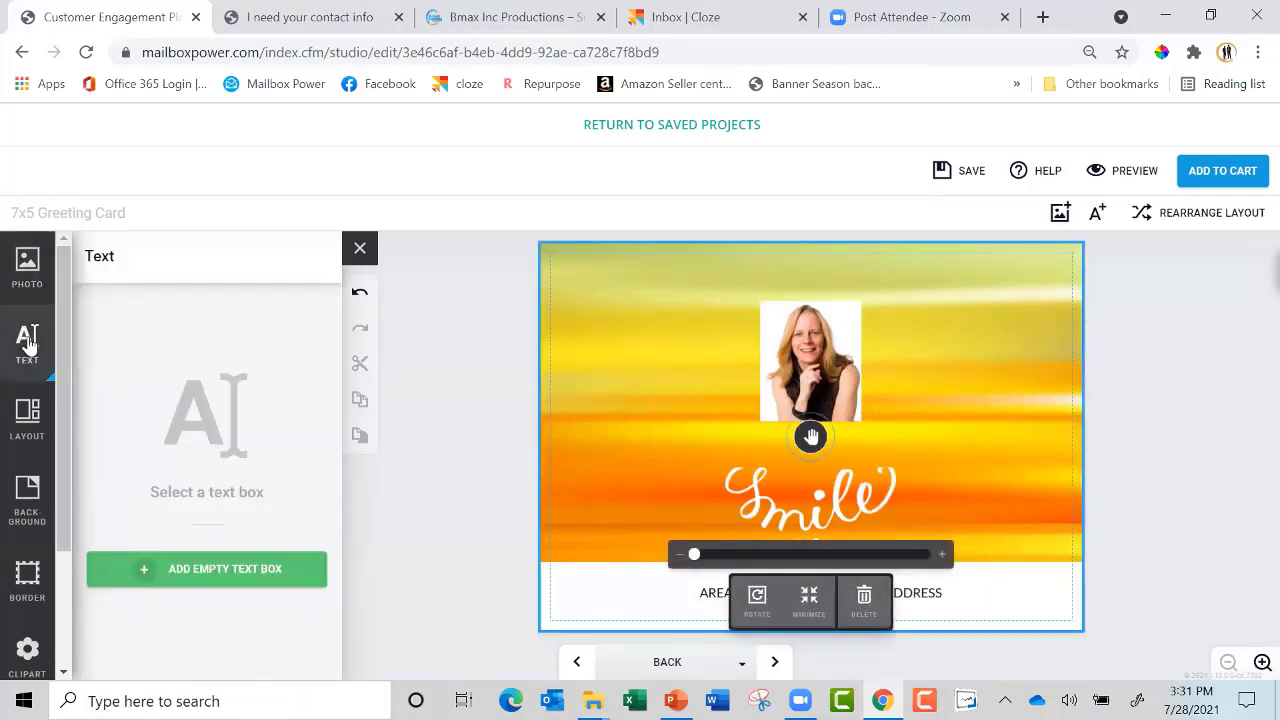
left_click(252, 570)
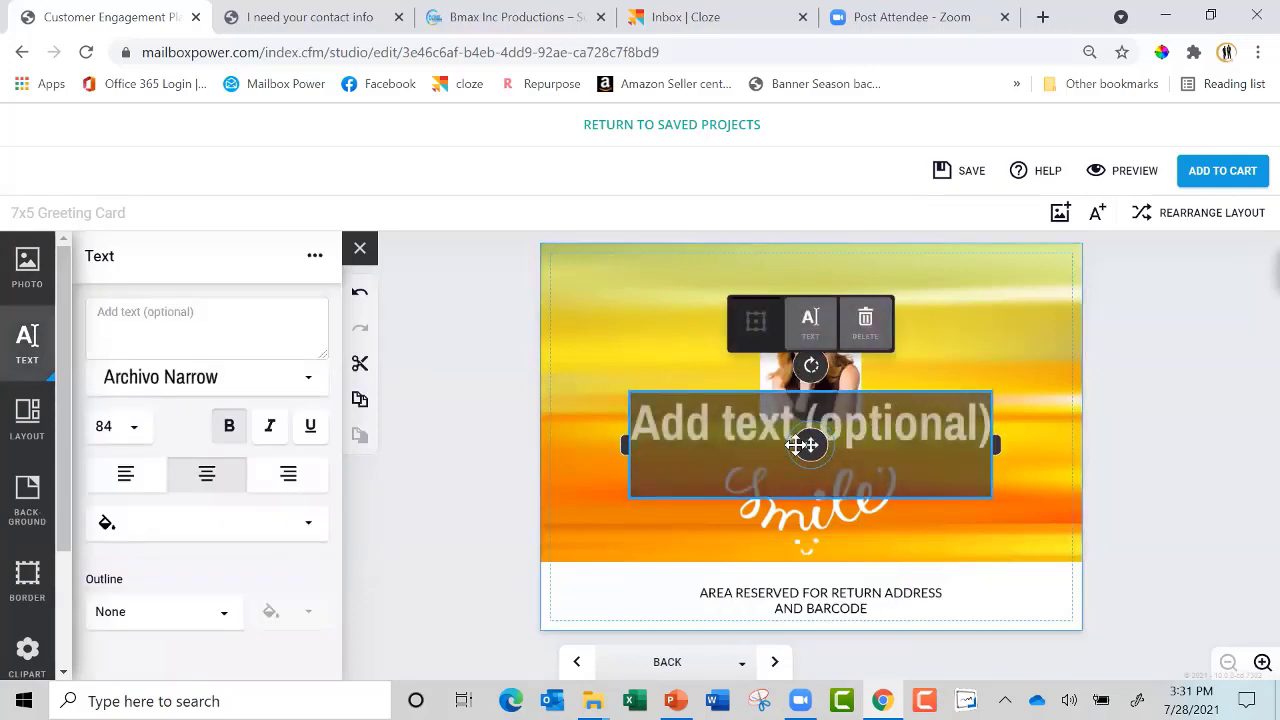
left_click(865, 322)
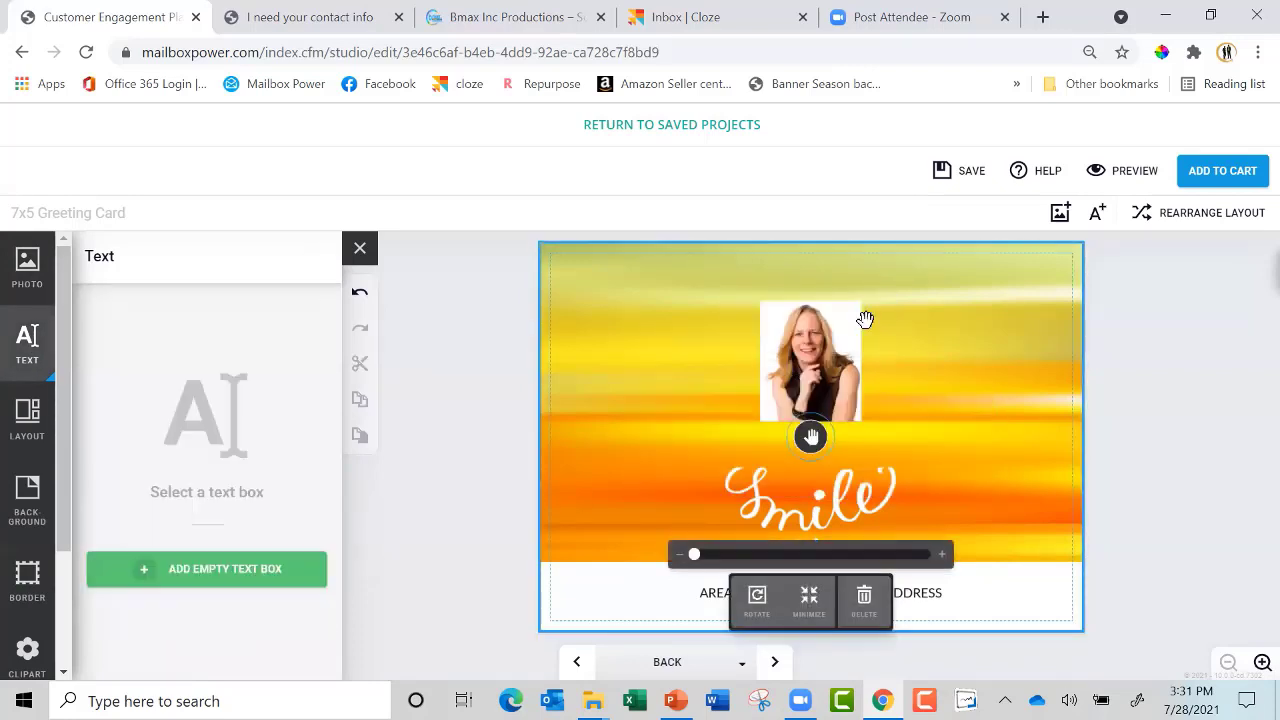
Confirm the 'Copy of Sending sunshine' 5x7 greeting card into the cart from the review dialog
left_click(1223, 170)
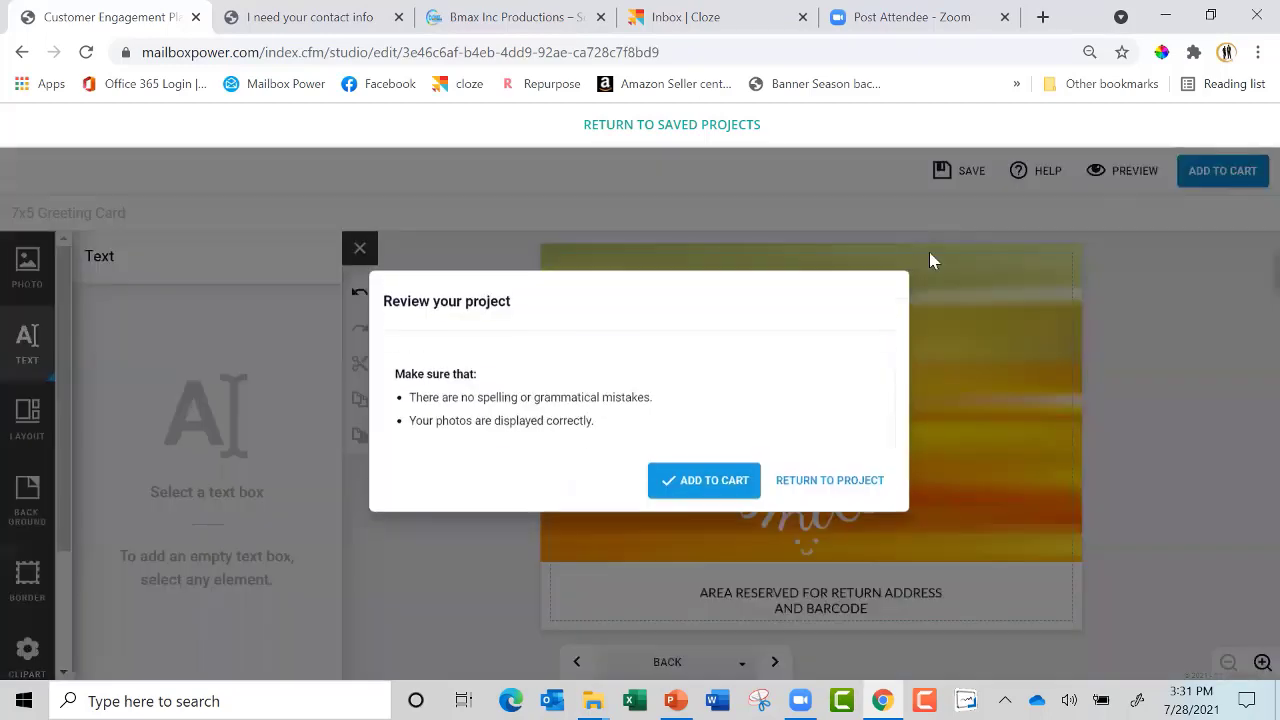
left_click(716, 503)
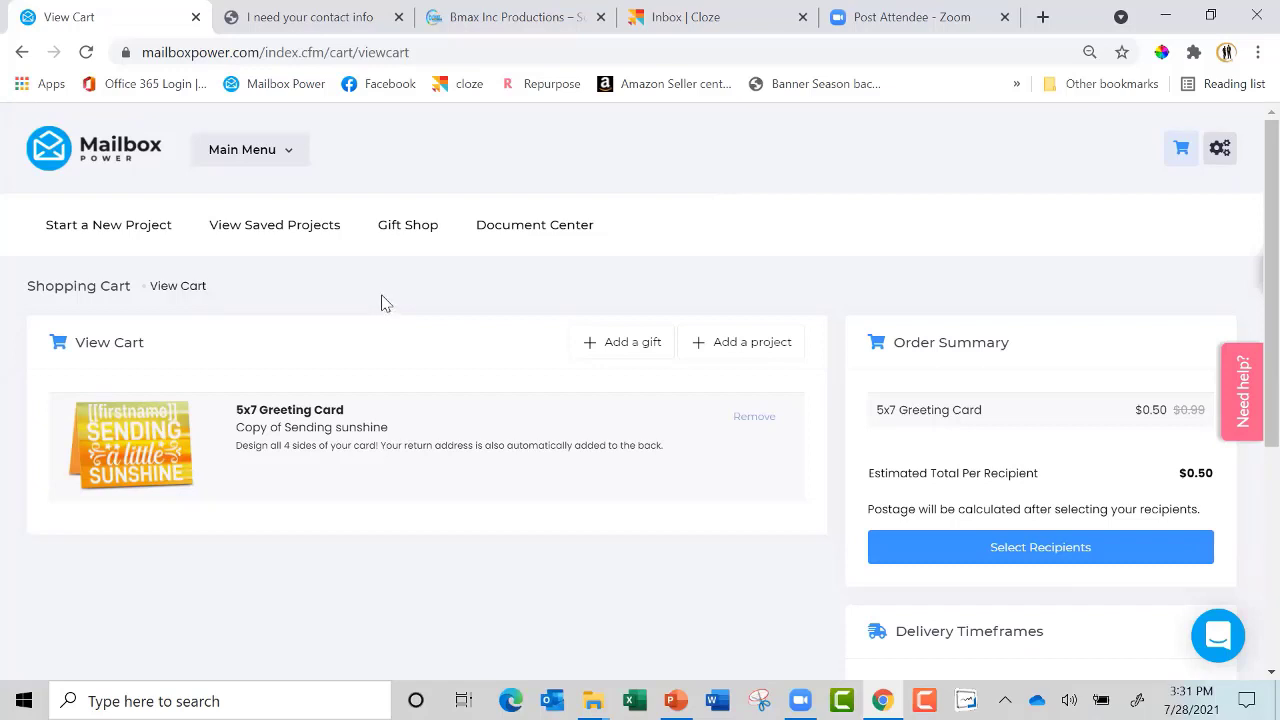
left_click(291, 233)
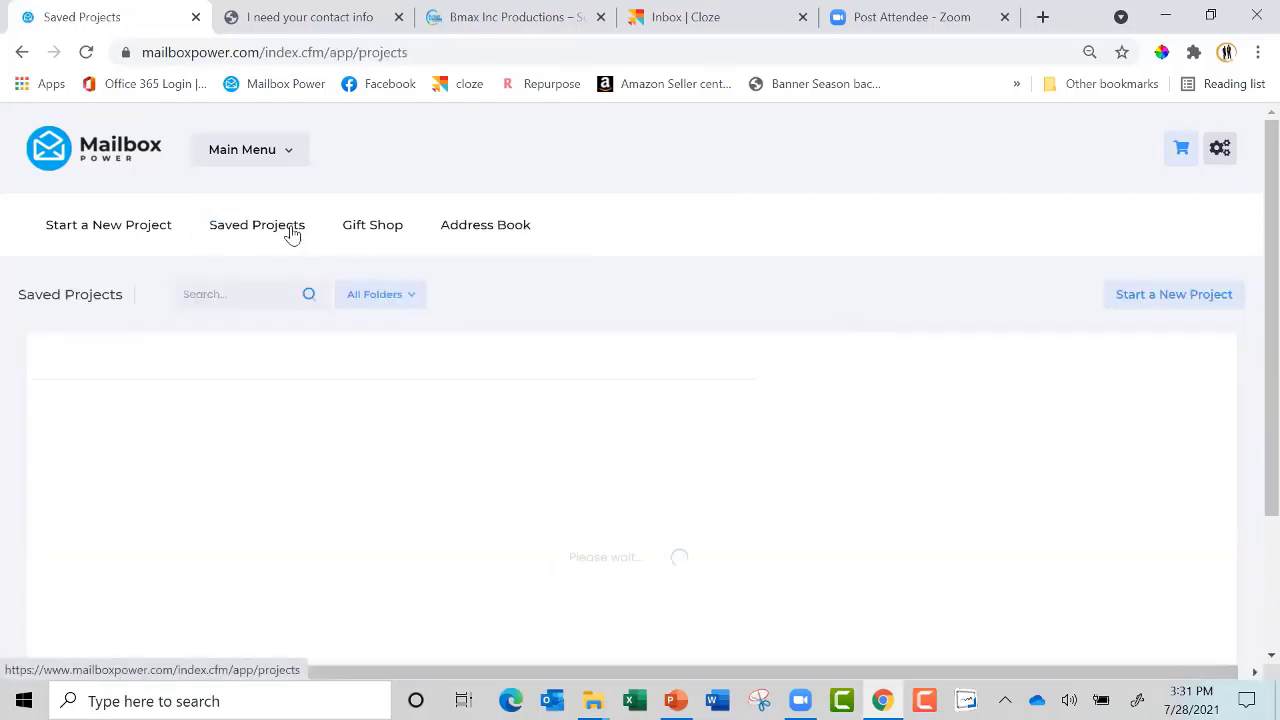
Search saved projects for 'ph', preview the phone holder, and add it to the cart
left_click(287, 305)
type("phone")
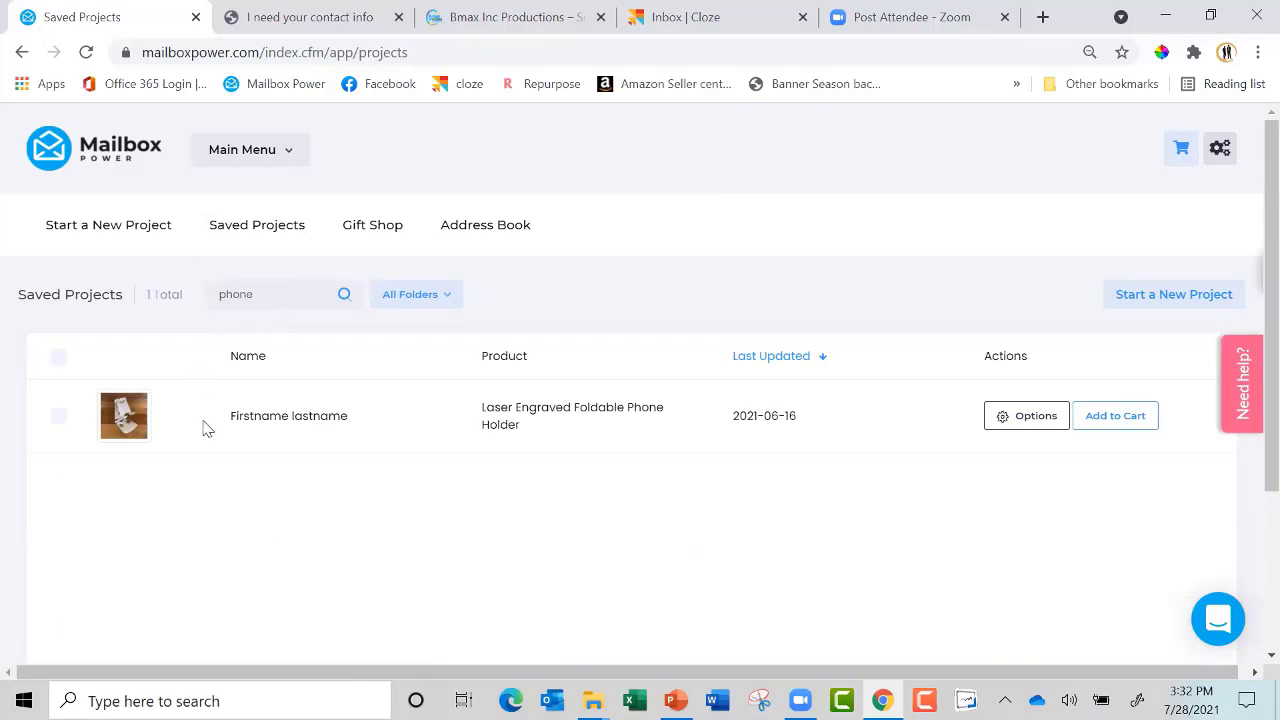
left_click(124, 418)
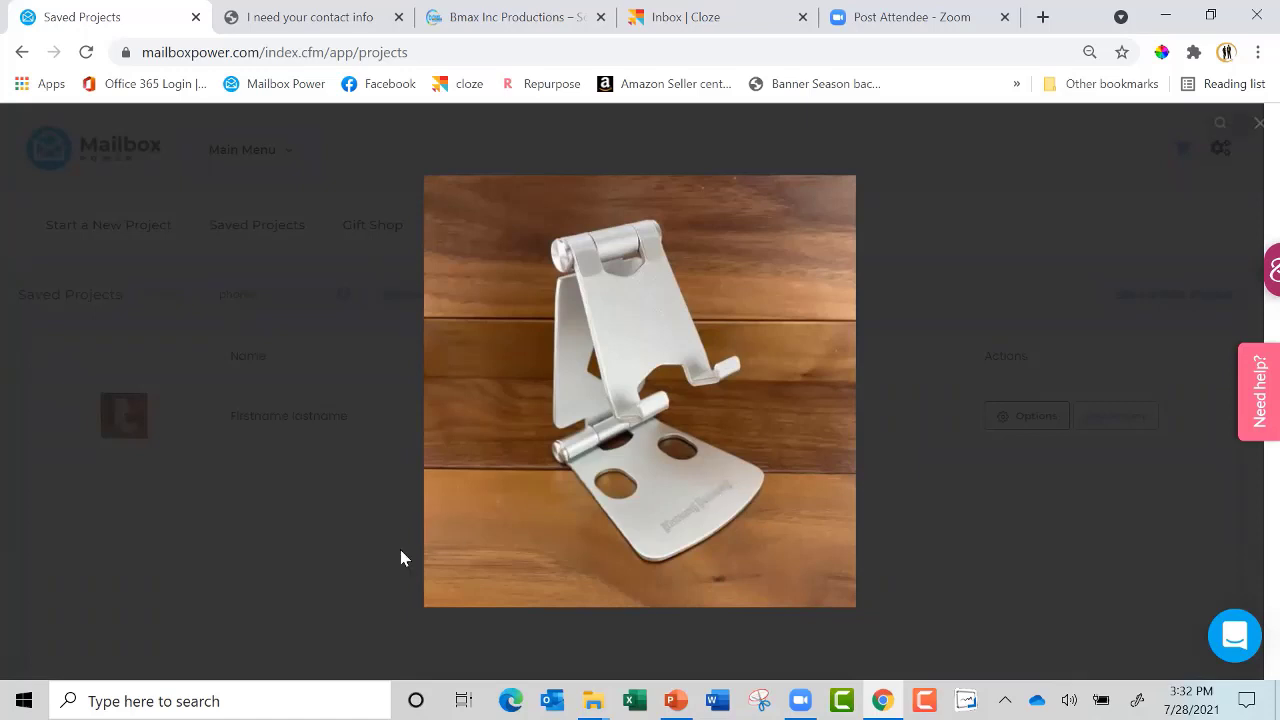
left_click(342, 545)
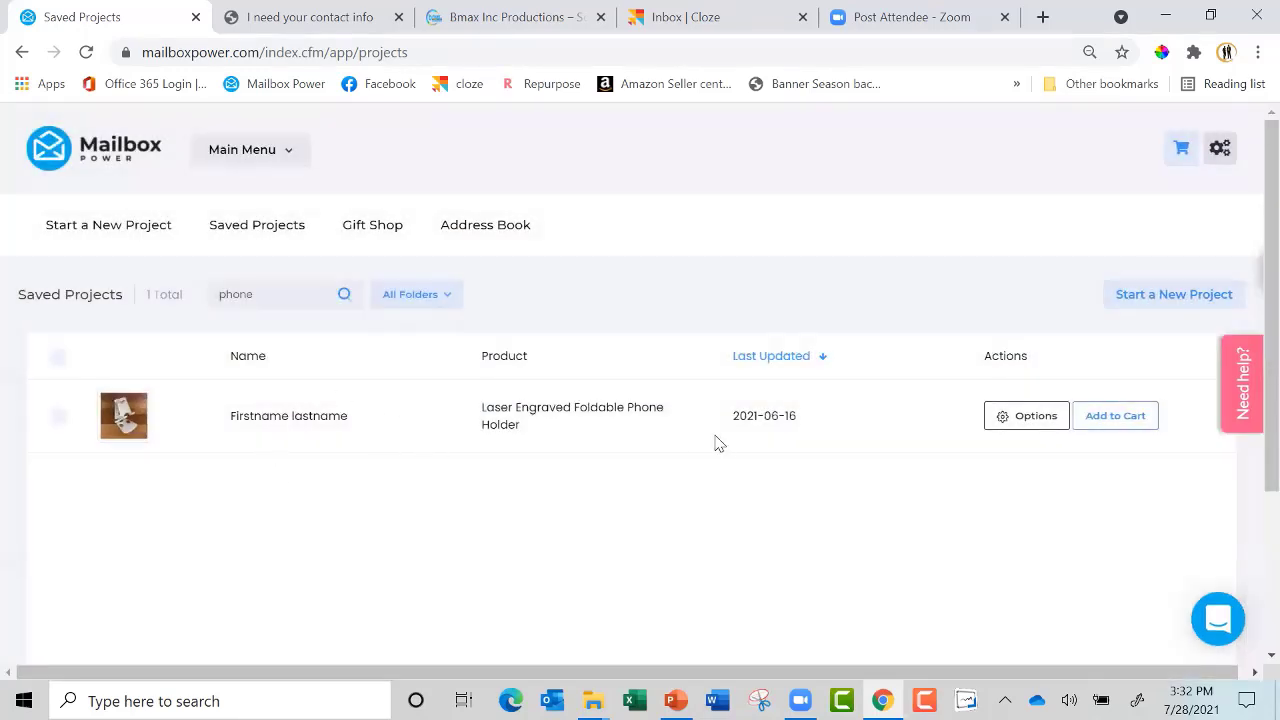
left_click(1118, 420)
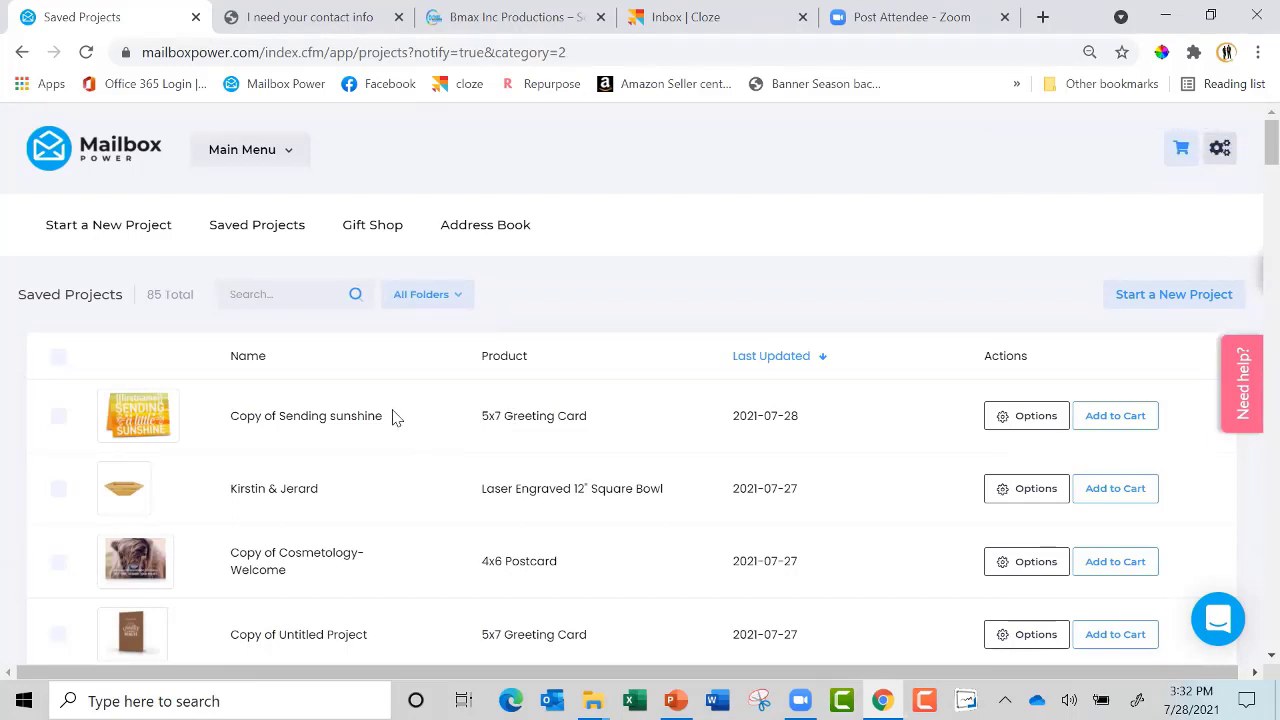
Add Mega Bite White Chunk Macadamia and the Mega Bite Cookie 5-Pack from the Gift Shop
left_click(363, 228)
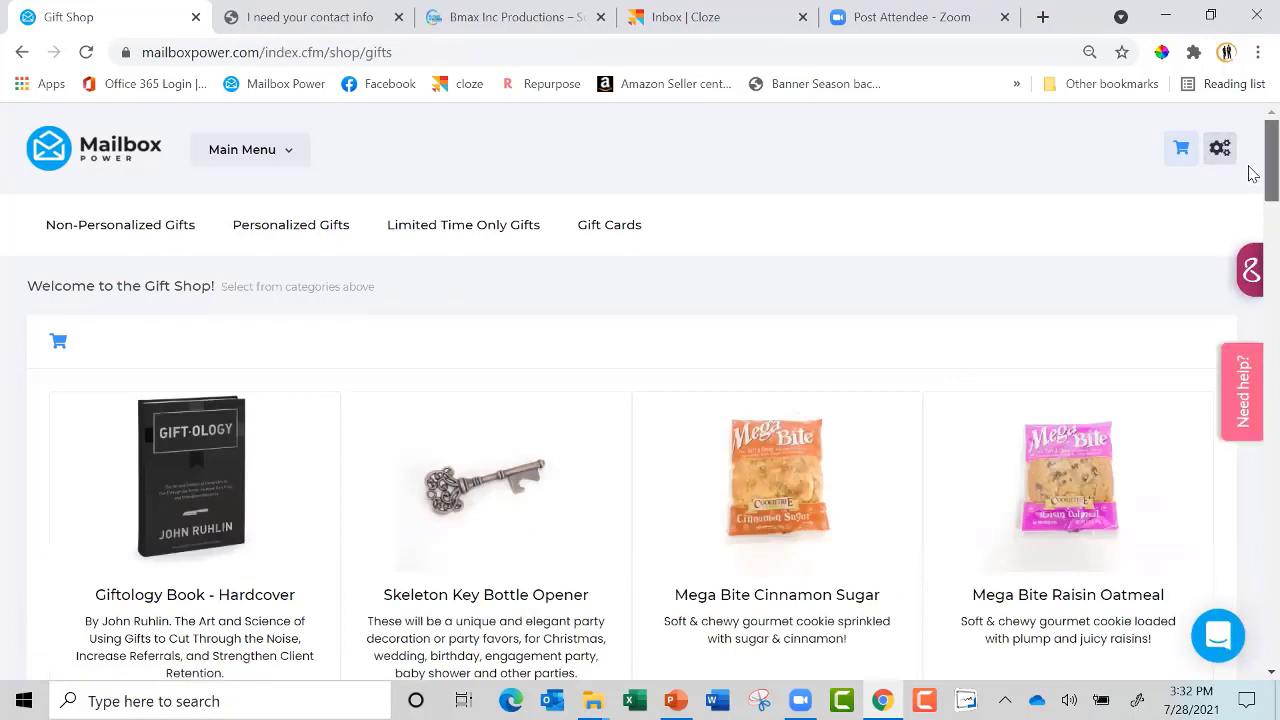
scroll(1249, 232, "down", 4)
scroll(1250, 210, "up", 3)
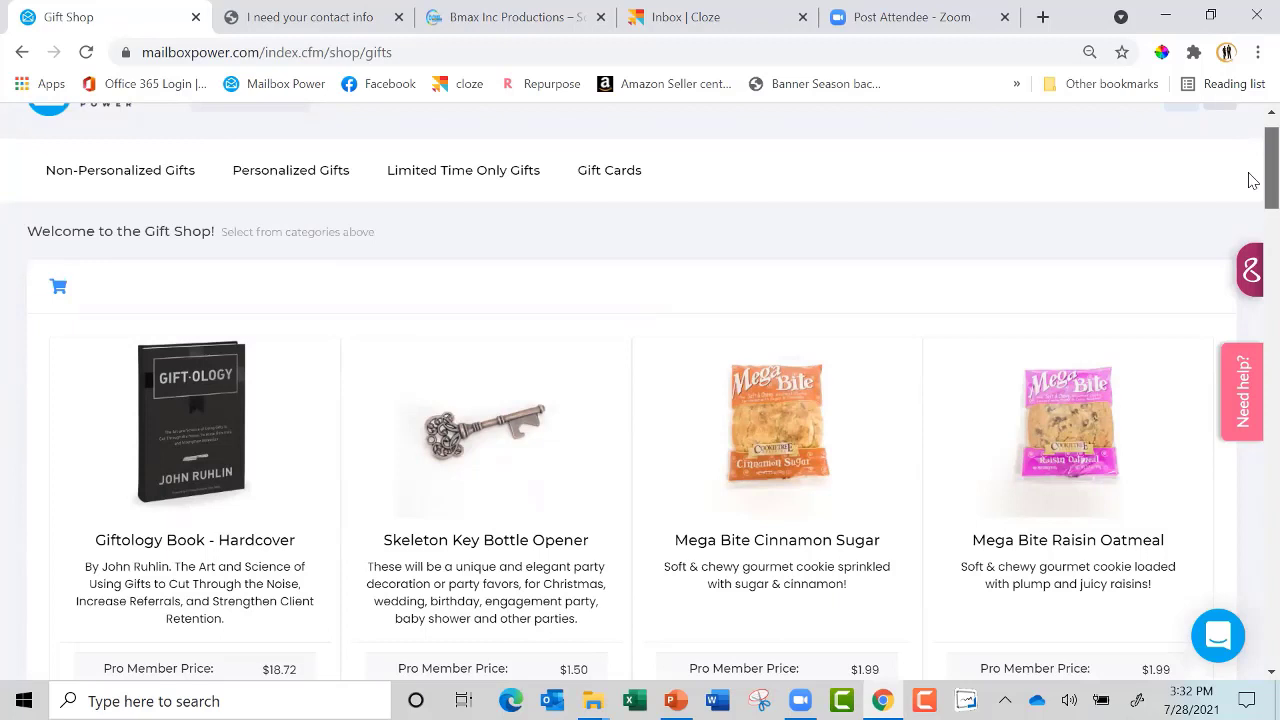
scroll(1252, 180, "down", 1)
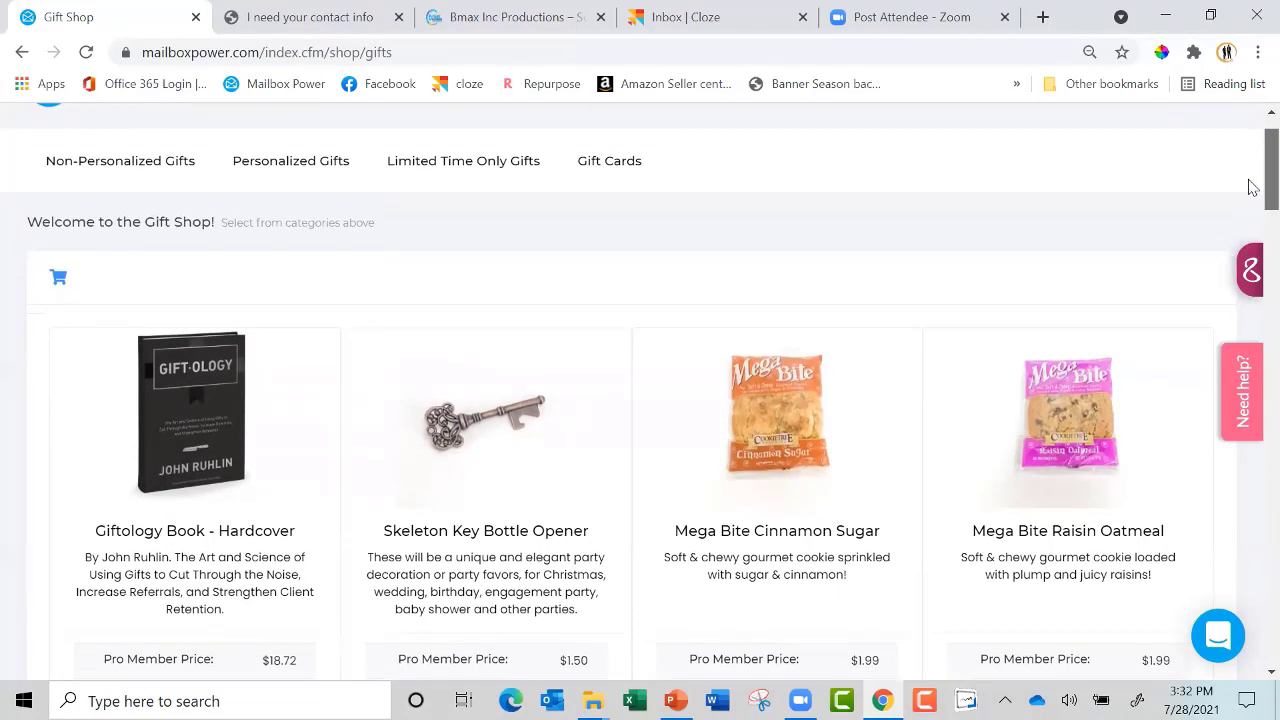
scroll(1248, 188, "down", 5)
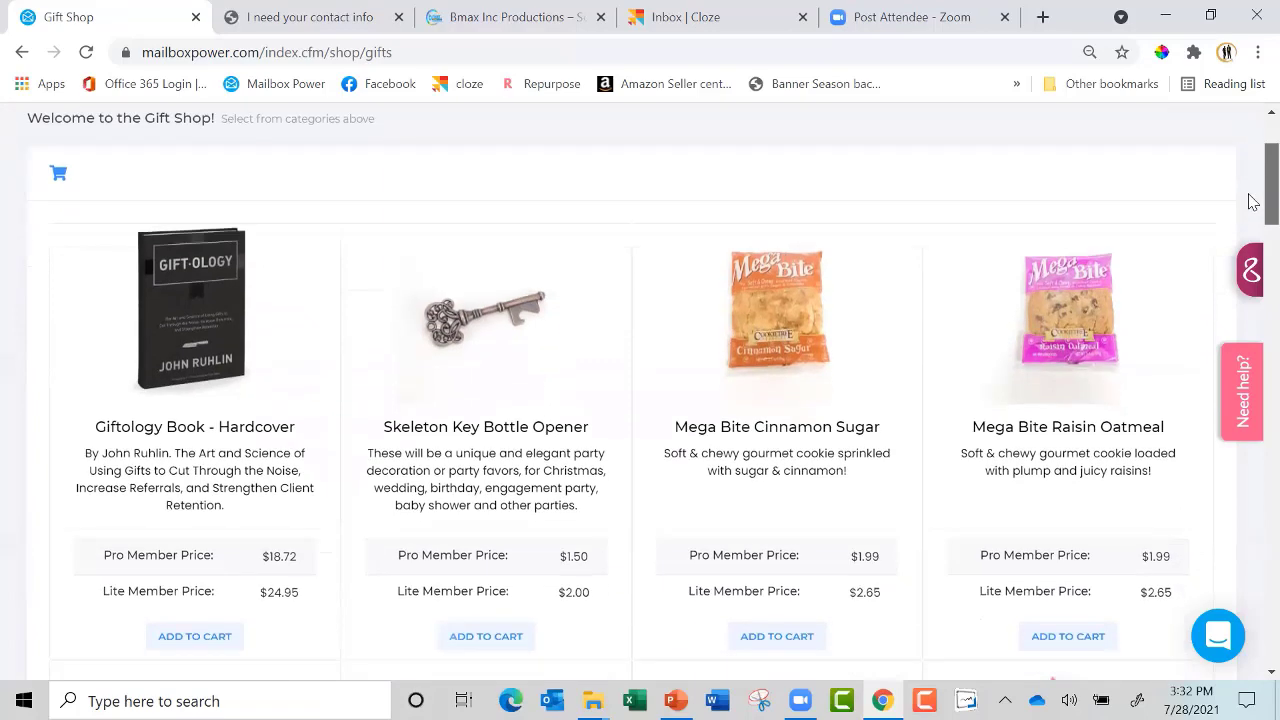
scroll(1250, 258, "down", 1)
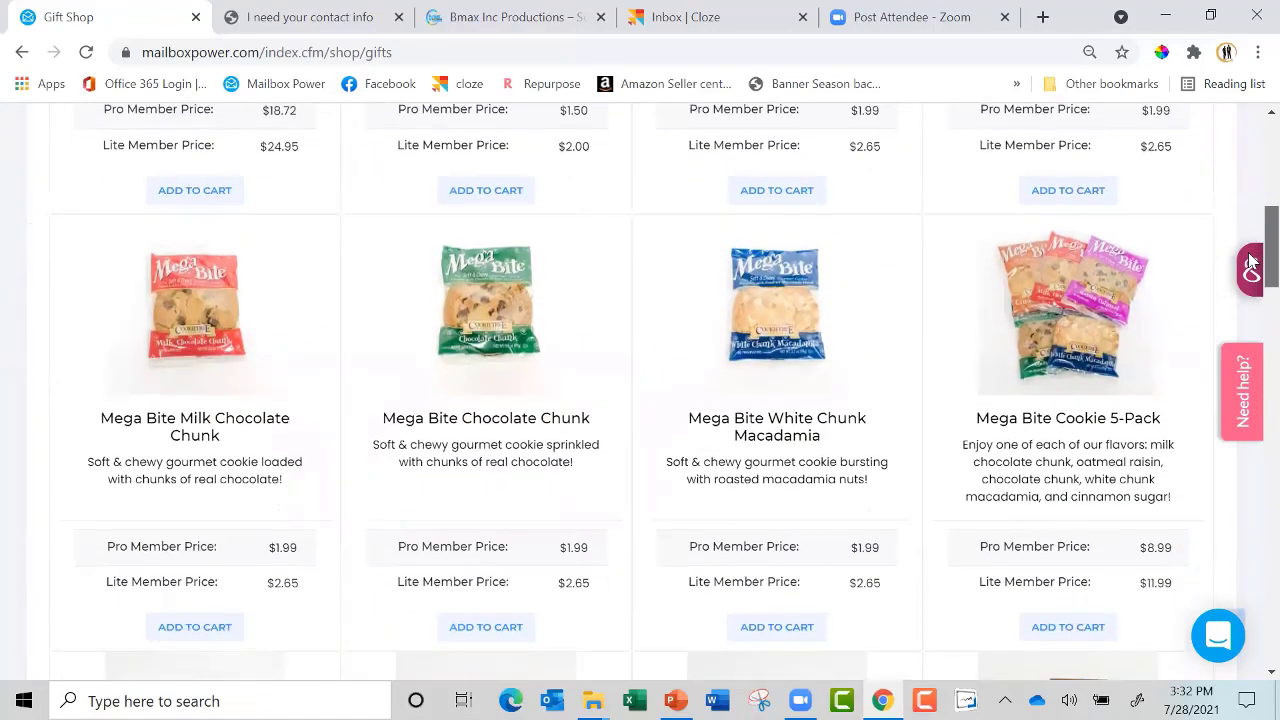
scroll(1250, 262, "down", 1)
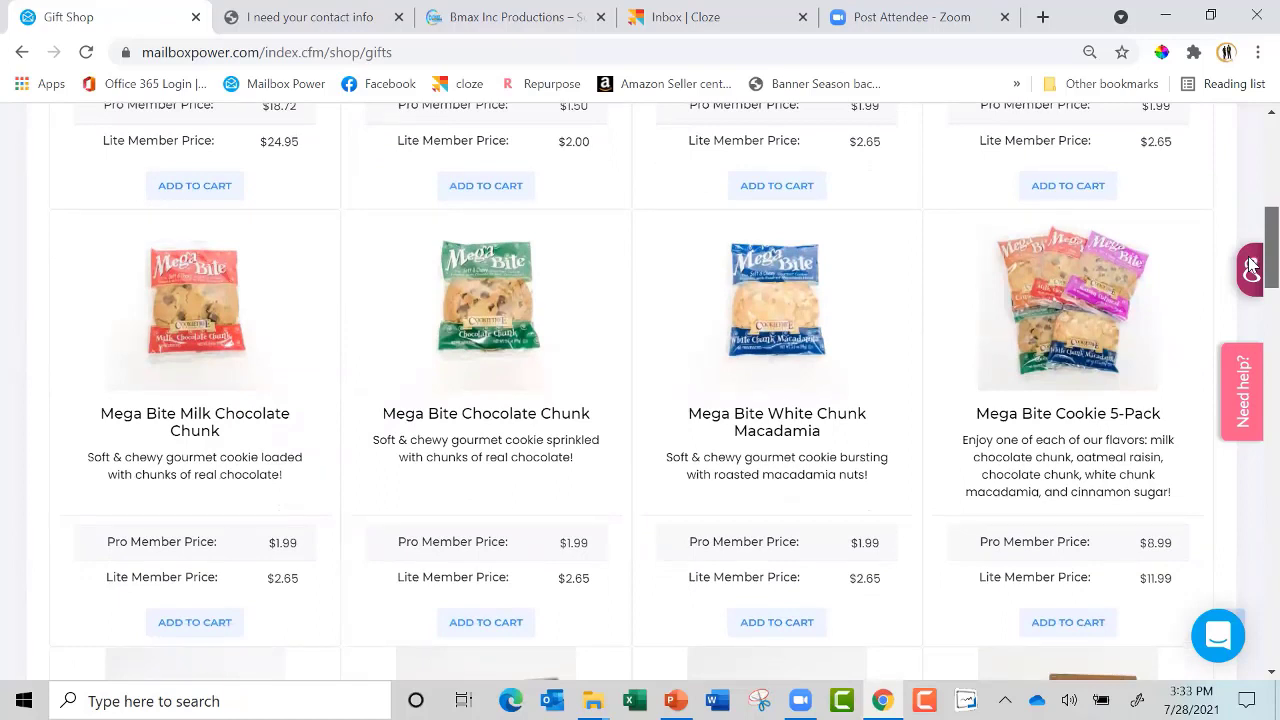
scroll(1250, 262, "down", 1)
left_click(782, 491)
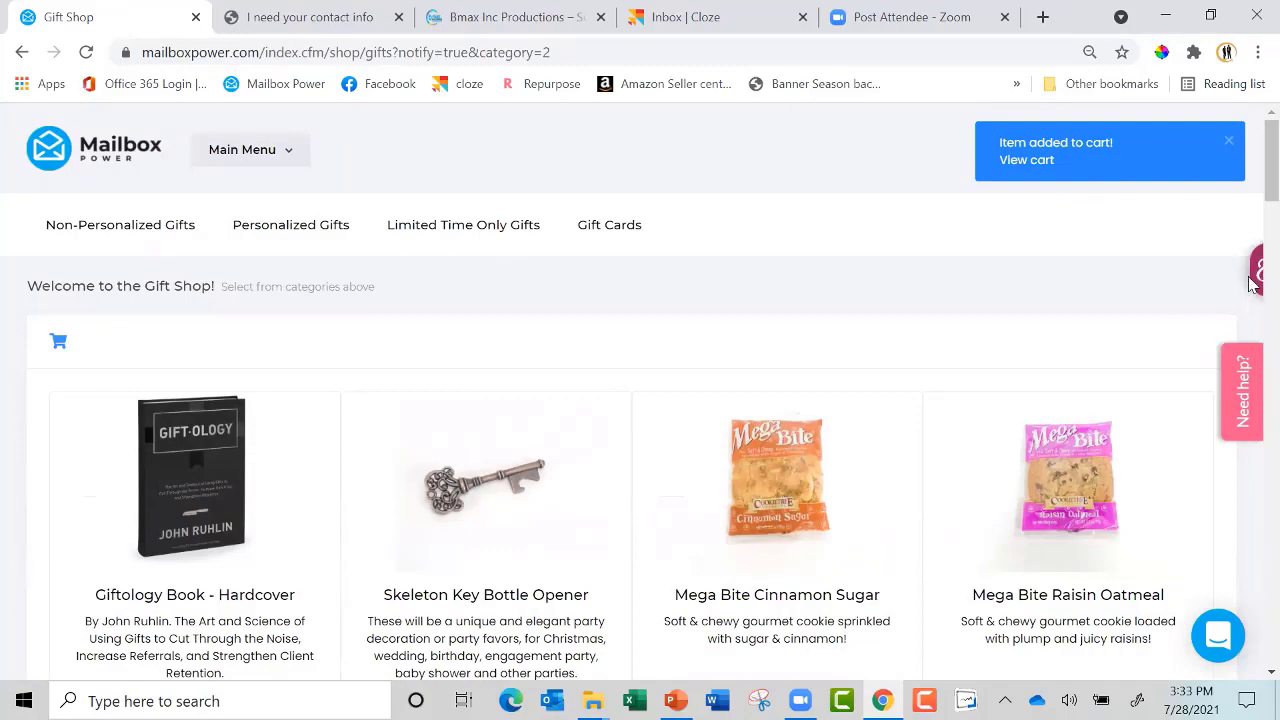
scroll(1250, 250, "down", 3)
scroll(1250, 250, "down", 2)
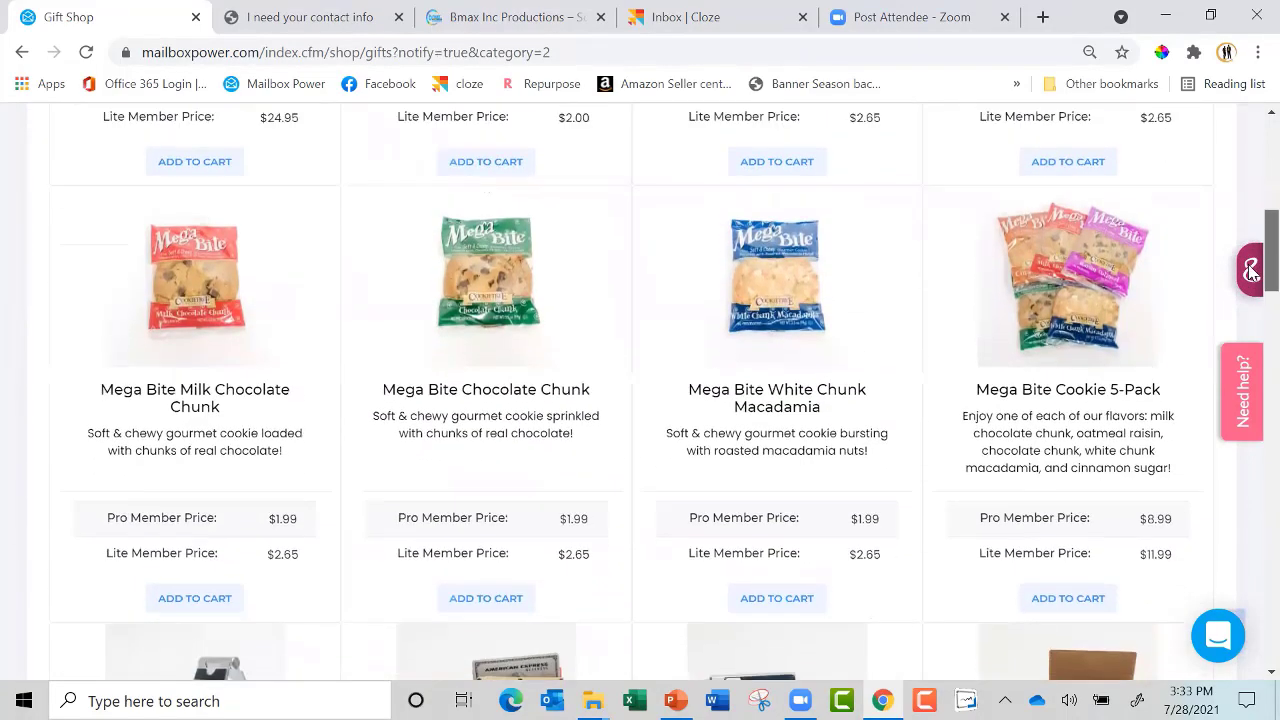
left_click(1068, 641)
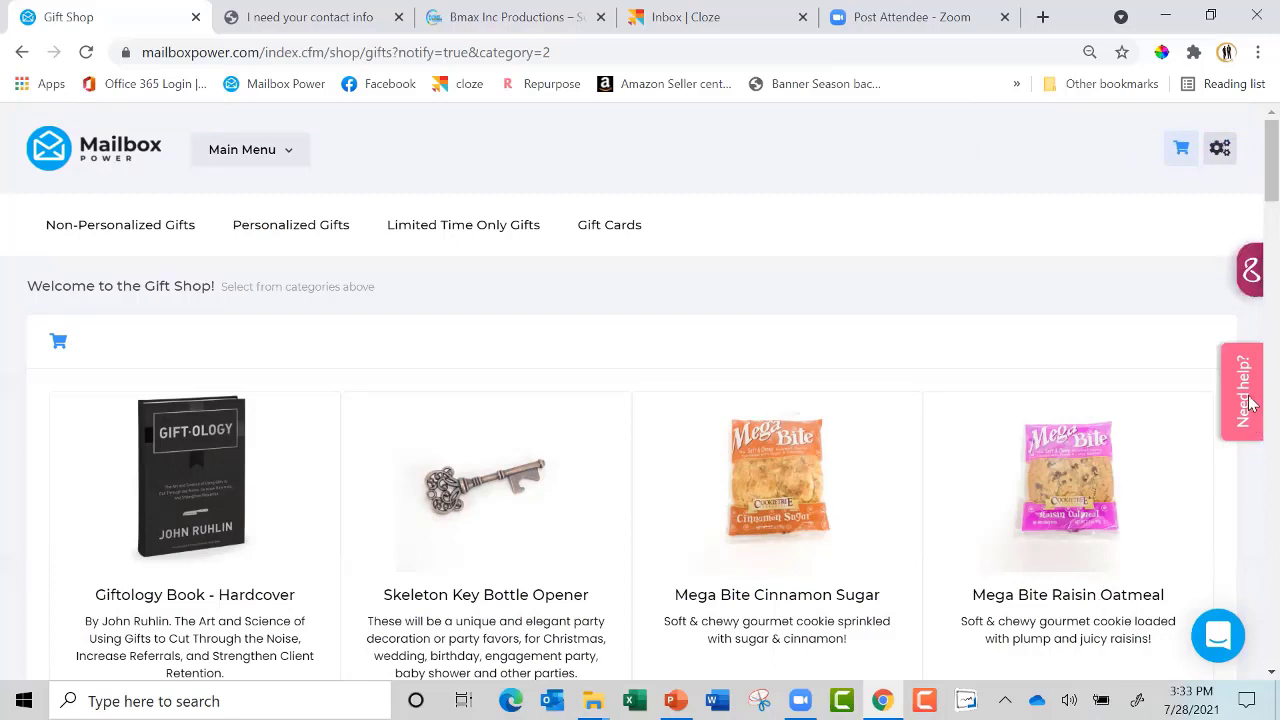
Scroll further down the Gift Shop and add the Pistachio 2-Pack to the cart
scroll(1250, 190, "down", 8)
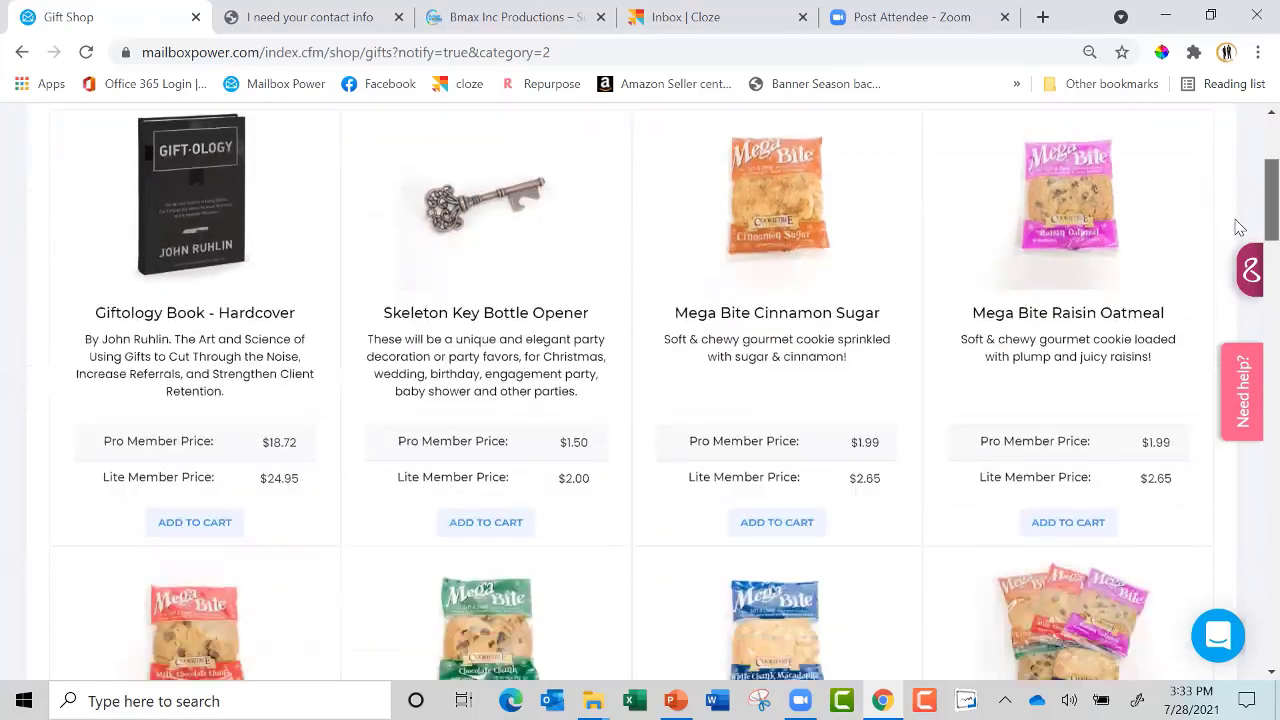
scroll(1243, 297, "down", 6)
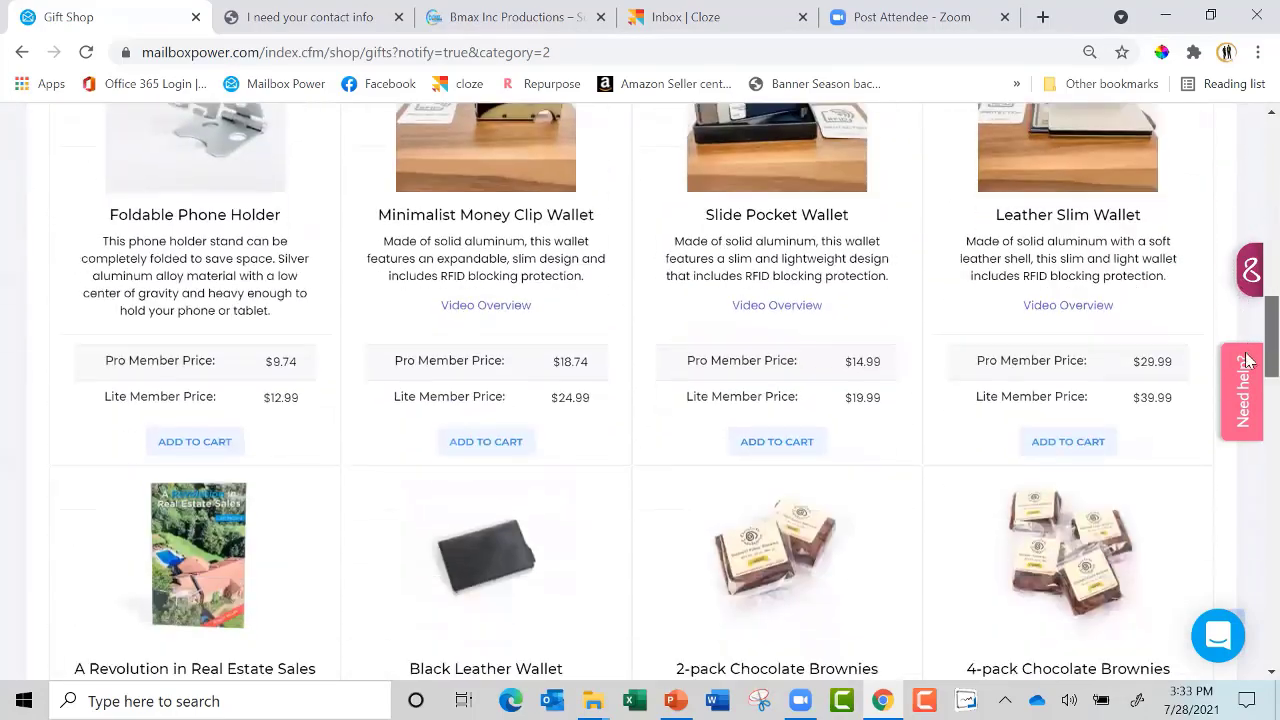
left_click_drag(1250, 388, 1252, 492)
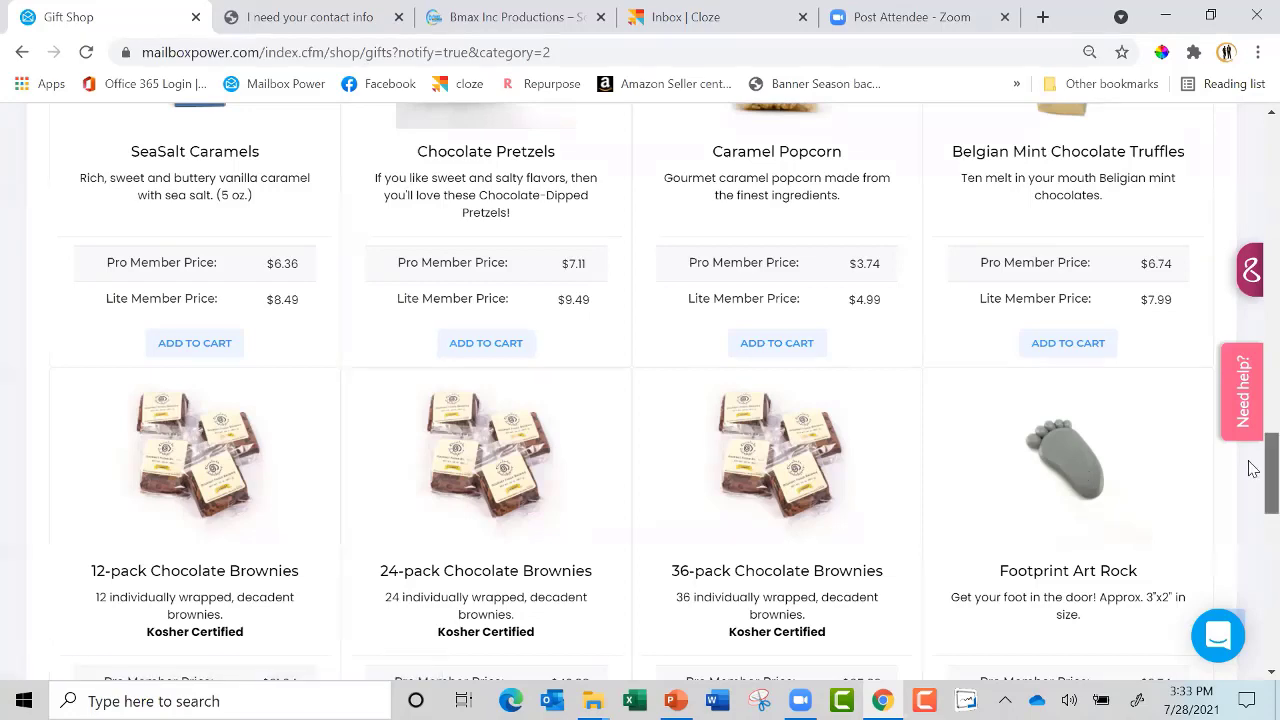
scroll(1253, 490, "down", 2)
scroll(1253, 498, "down", 4)
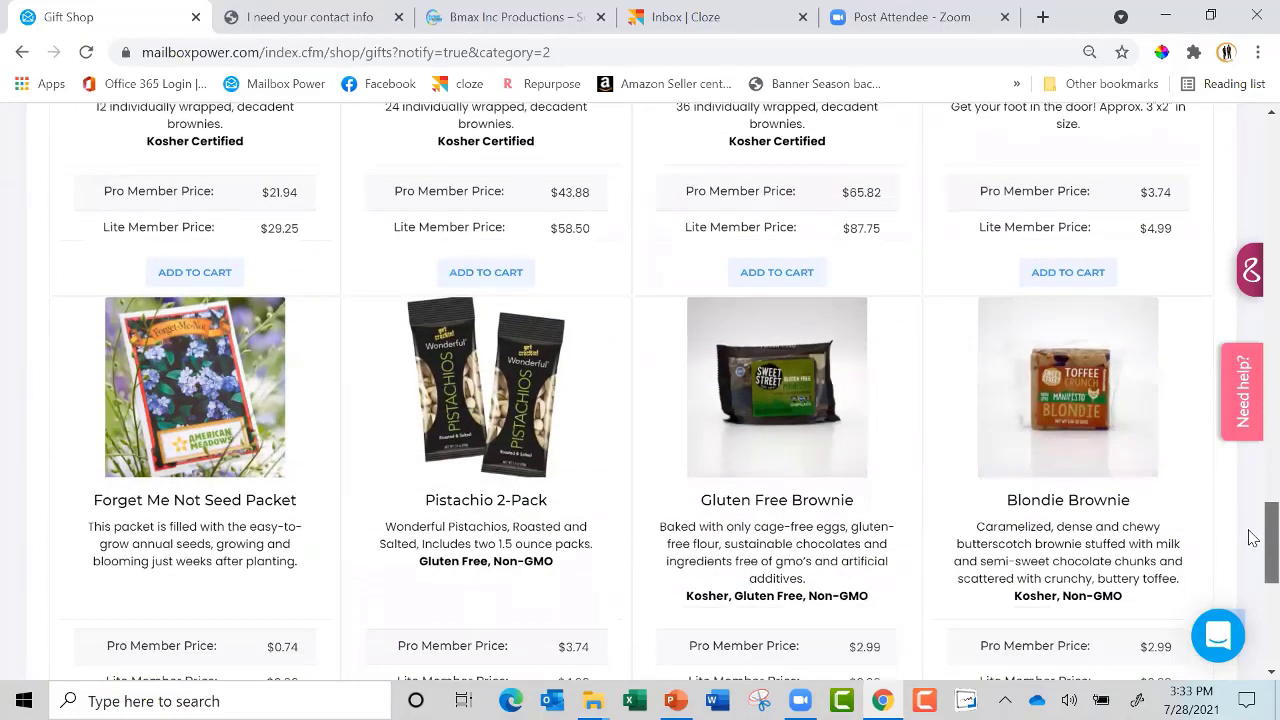
scroll(1253, 548, "down", 1)
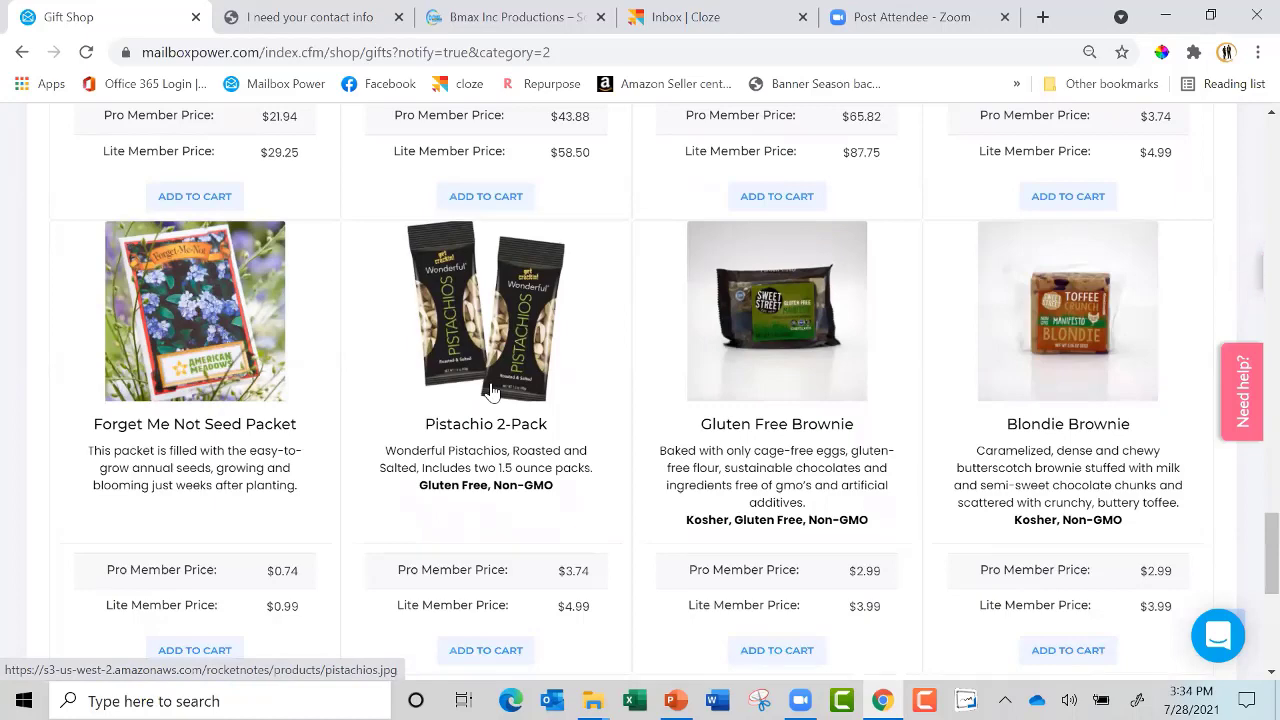
left_click(486, 650)
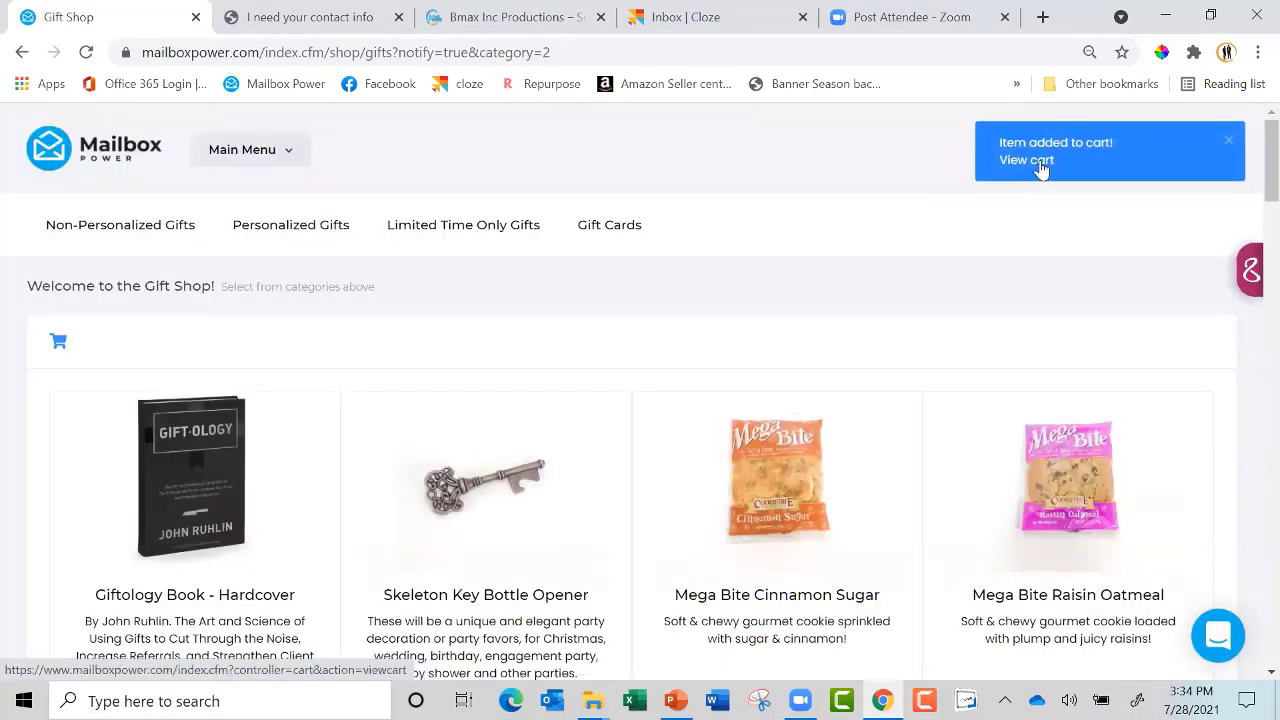
Open the shopping cart and move on to selecting recipients
left_click(1037, 160)
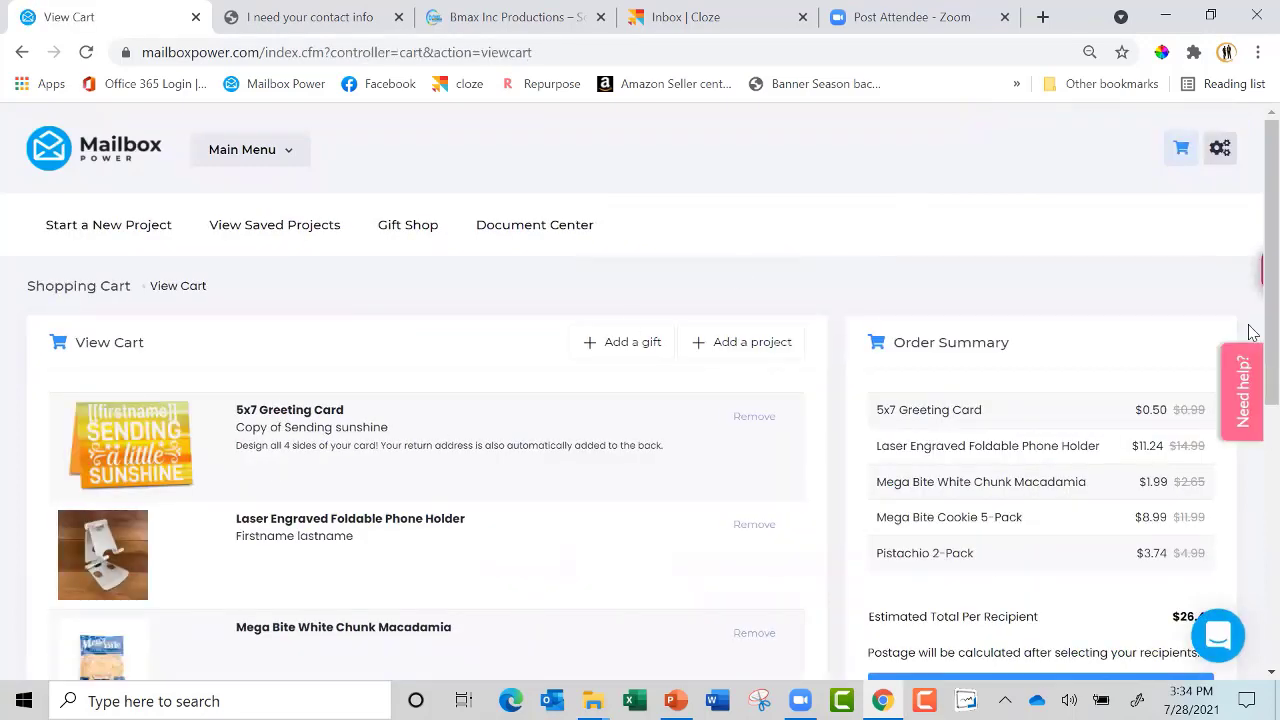
scroll(1249, 345, "down", 3)
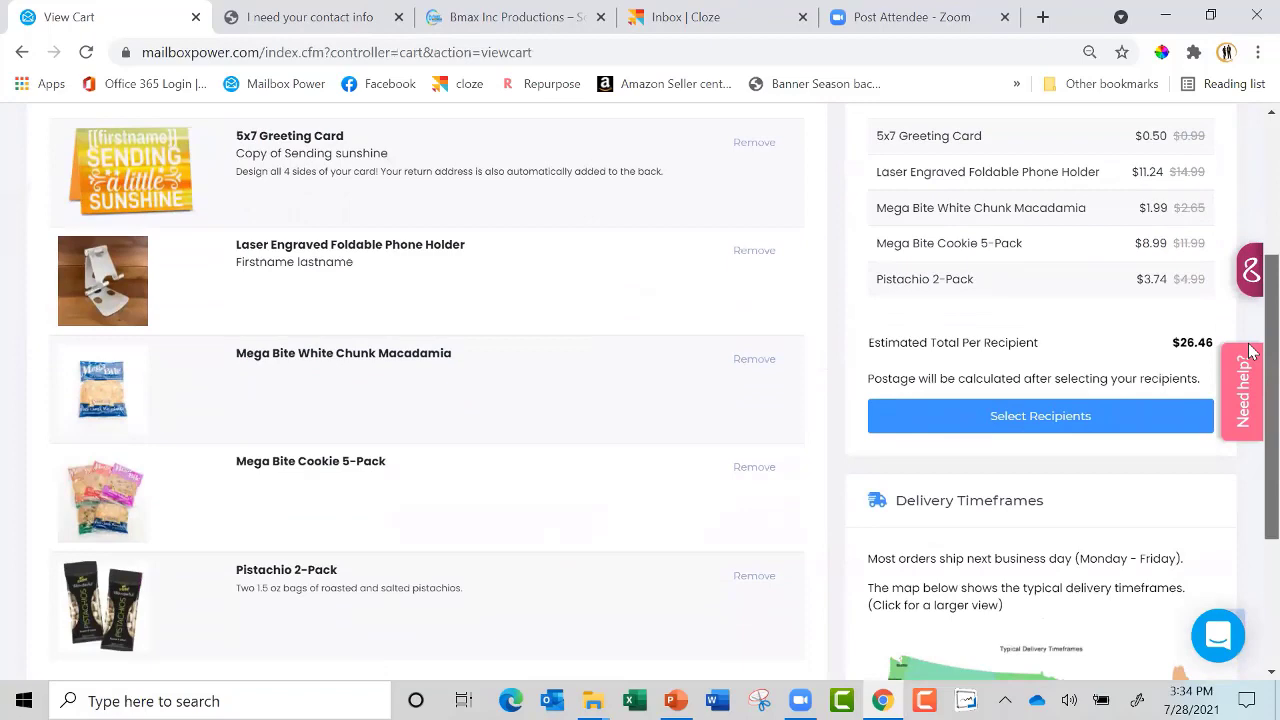
scroll(1249, 350, "down", 1)
scroll(1249, 368, "up", 1)
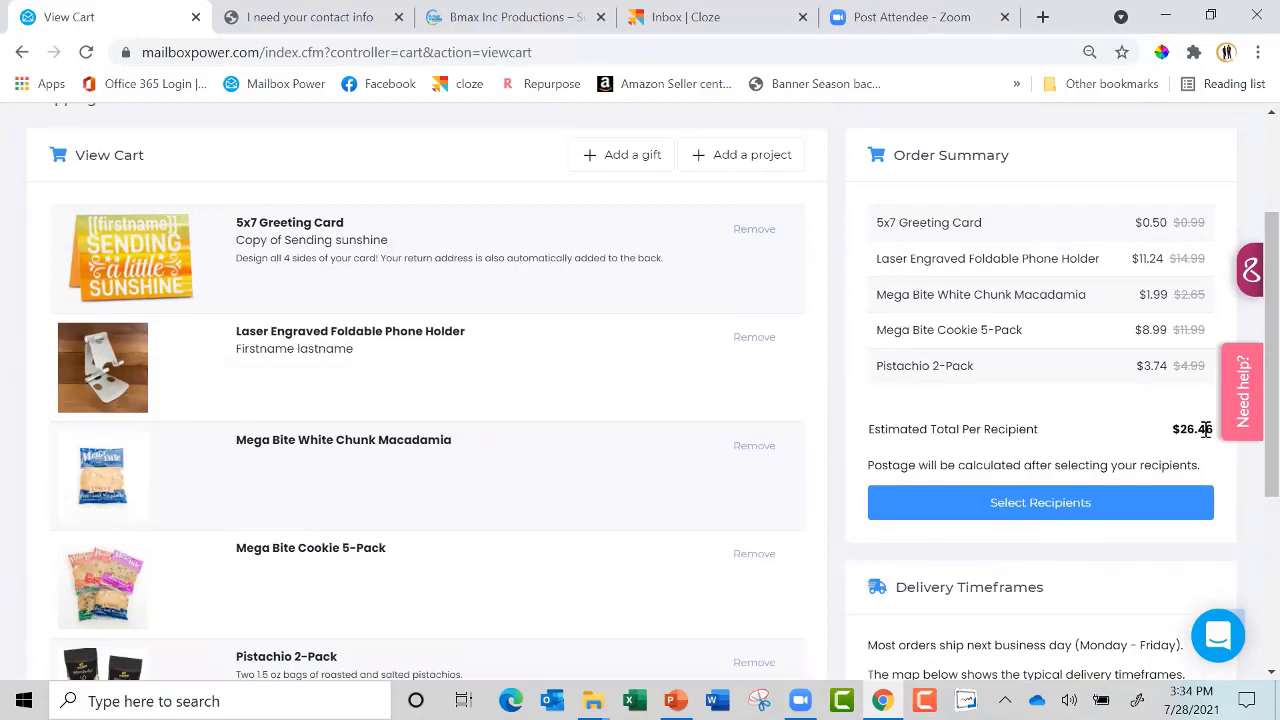
left_click(1038, 510)
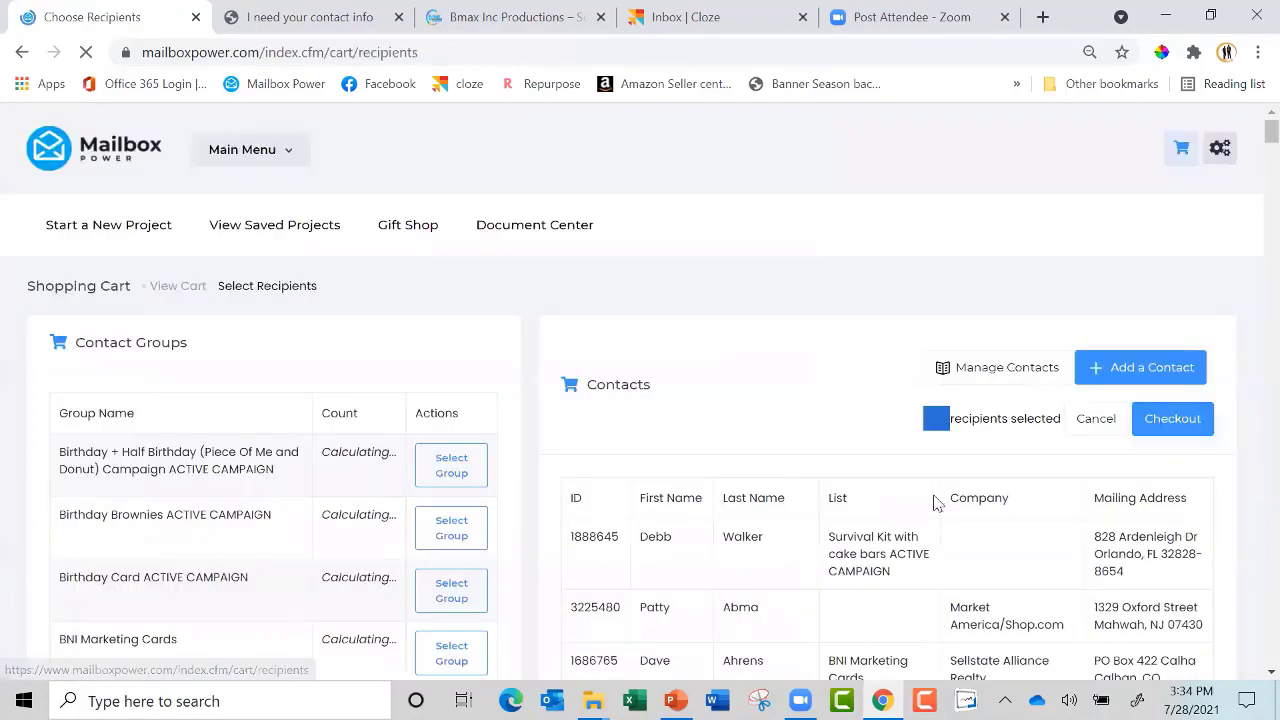
Select just one contact as the recipient and proceed to checkout
scroll(1253, 195, "down", 4)
scroll(1250, 272, "down", 1)
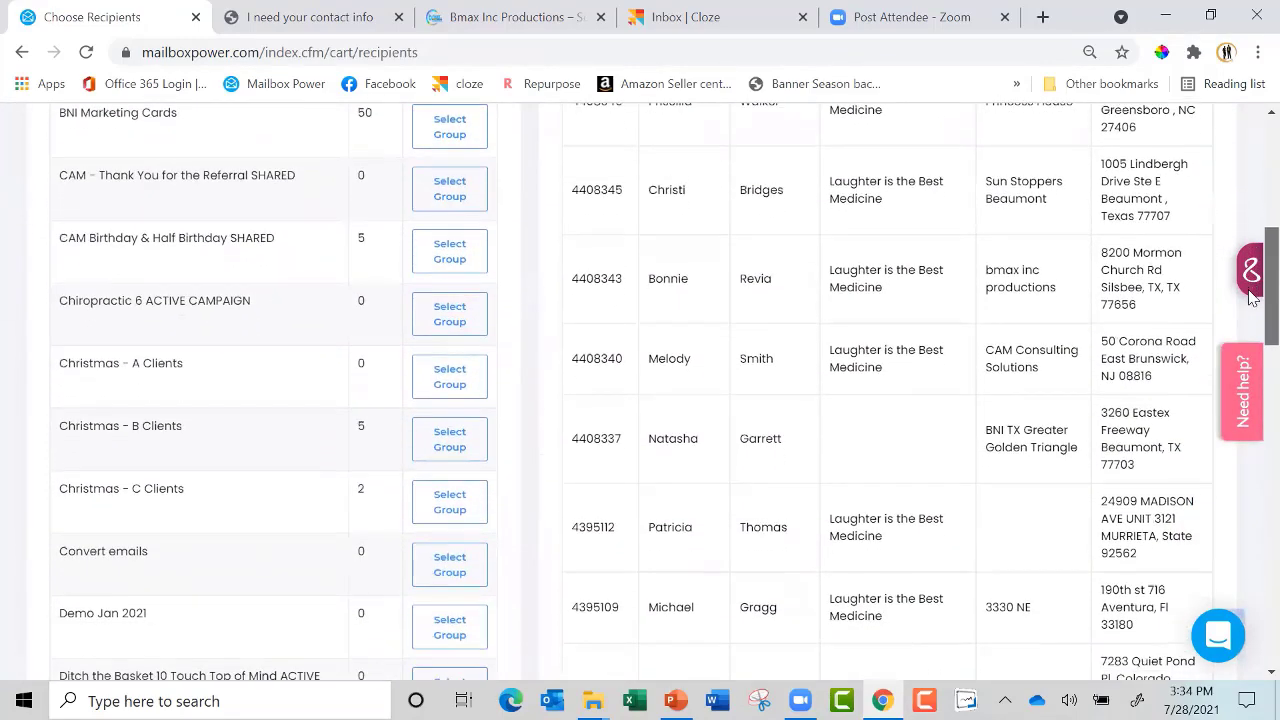
left_click(613, 443)
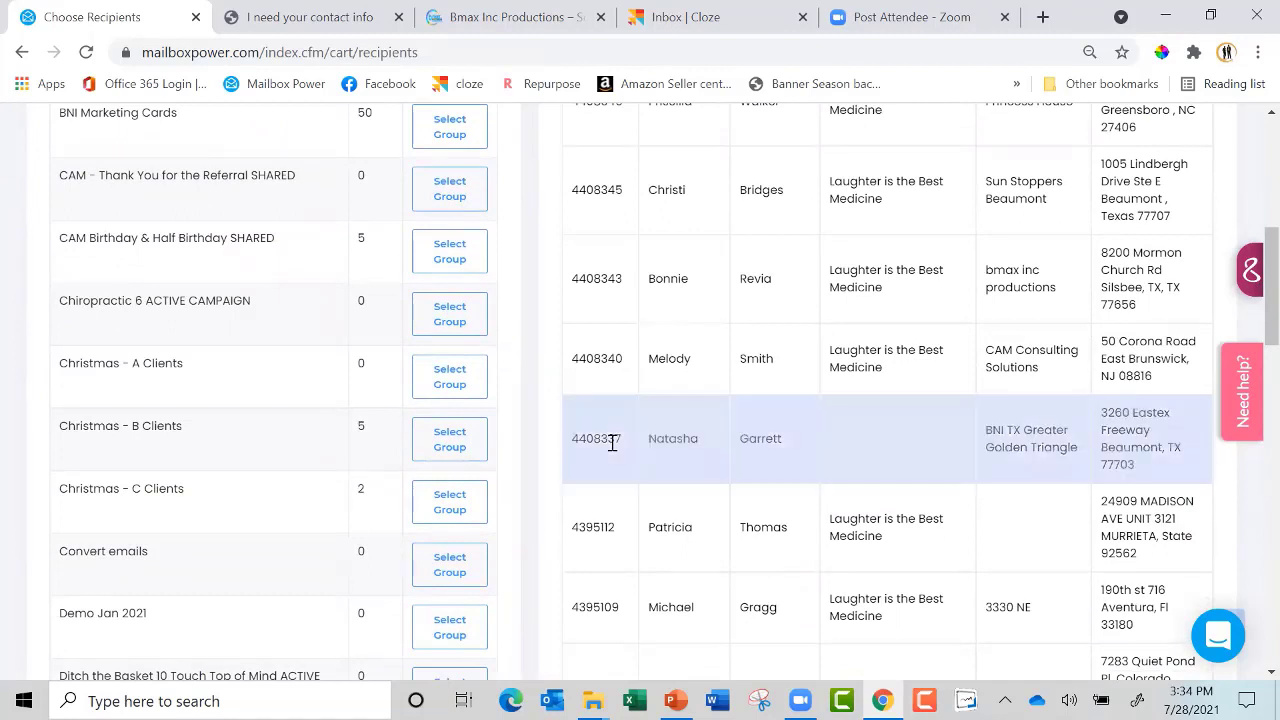
left_click(602, 527)
left_click(598, 606)
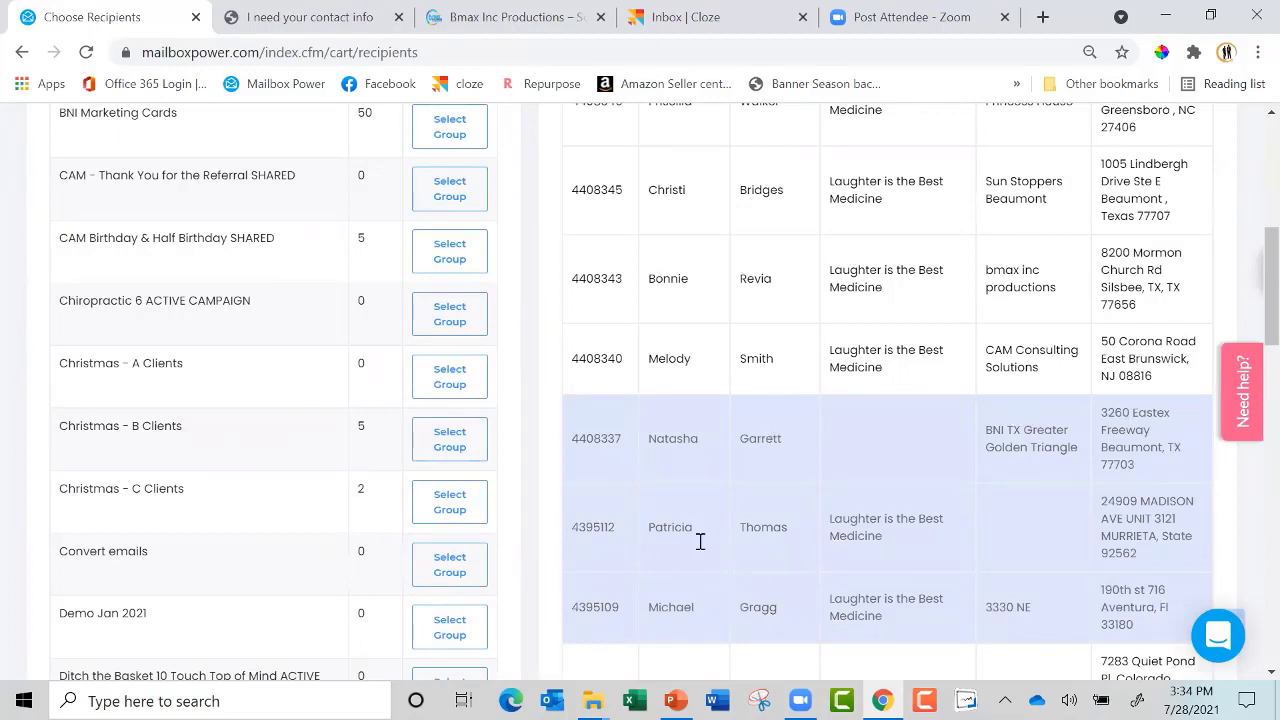
left_click(600, 606)
left_click(608, 531)
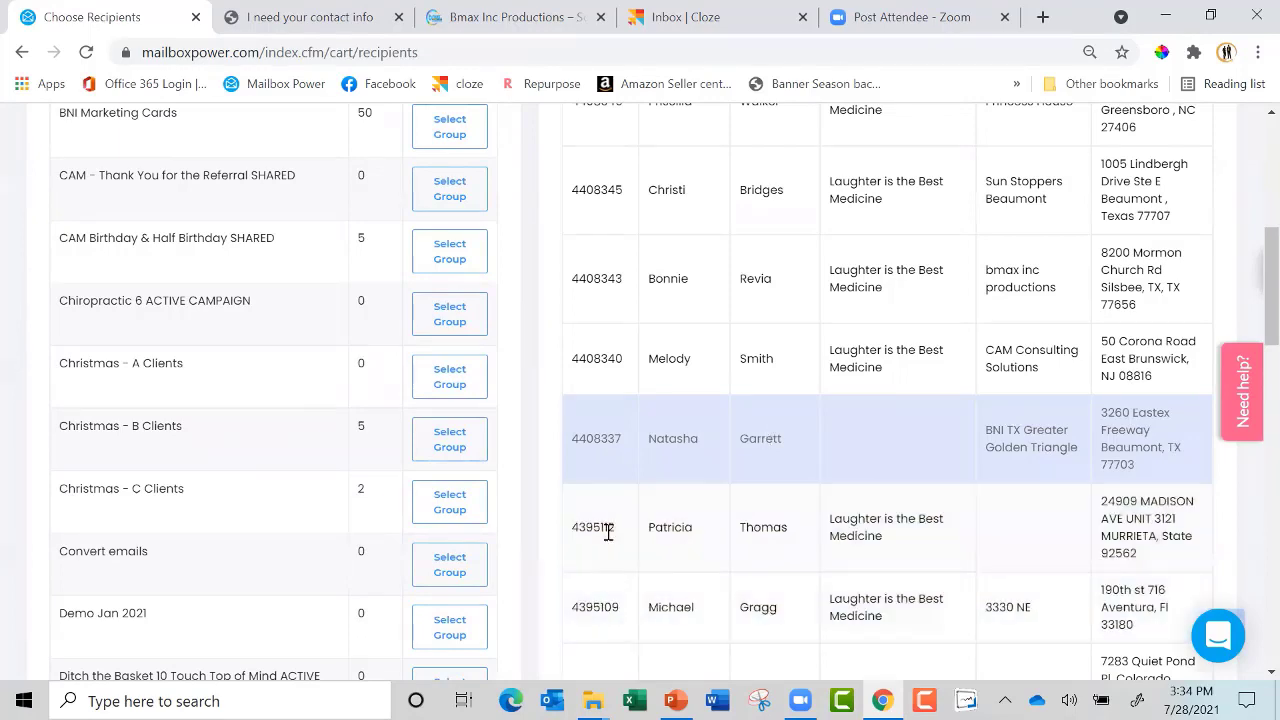
scroll(1250, 250, "up", 3)
scroll(1250, 250, "up", 2)
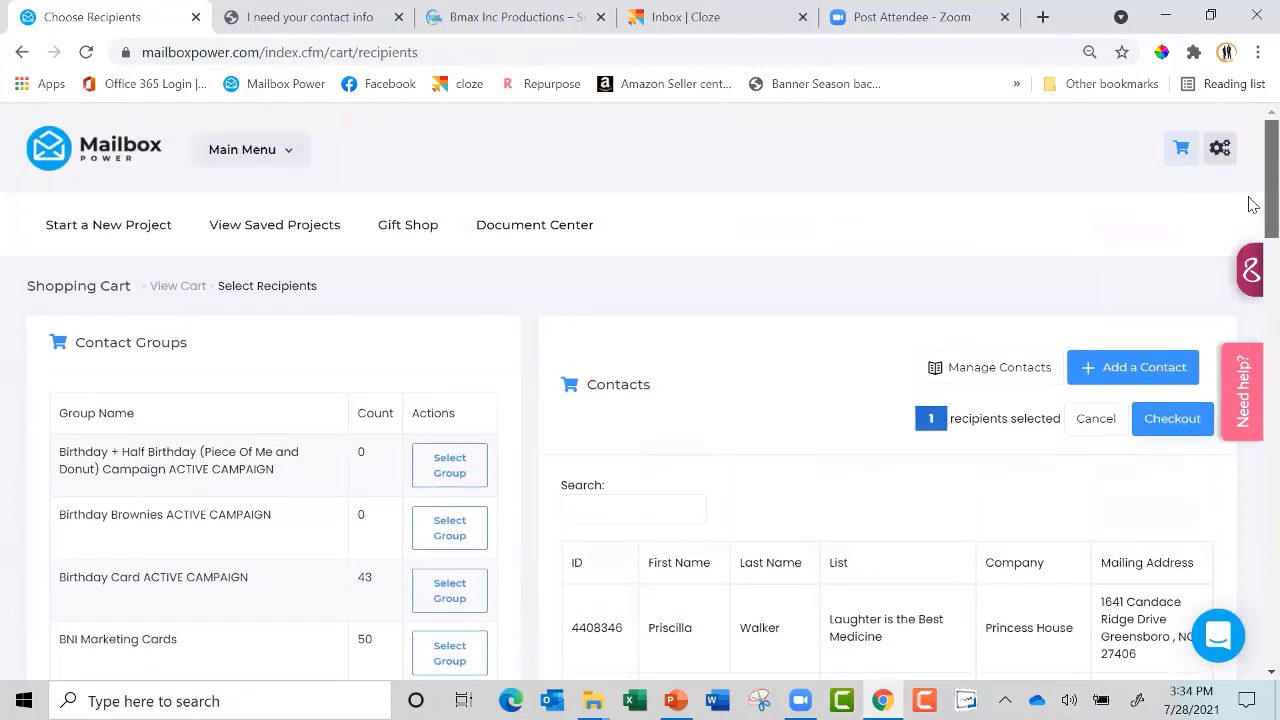
left_click(1172, 424)
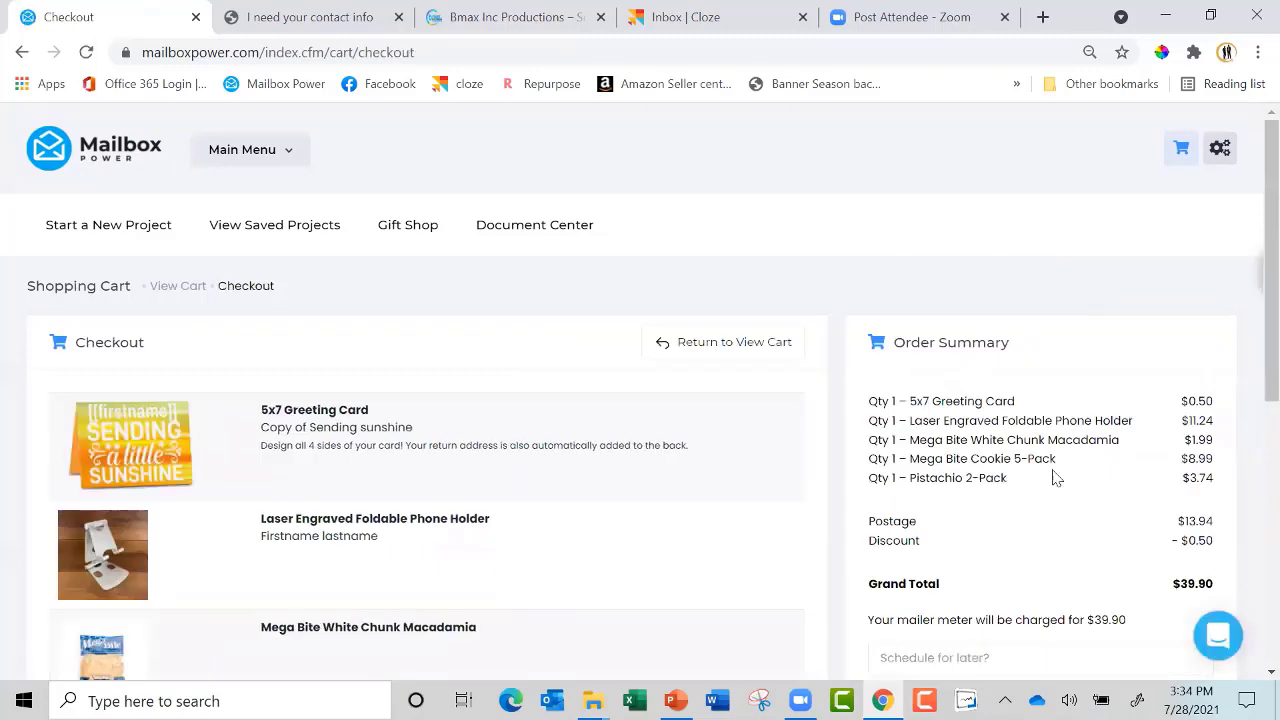
Dismiss the schedule-for-later calendar and place the $39.90 gift order to send now
scroll(1250, 425, "down", 1)
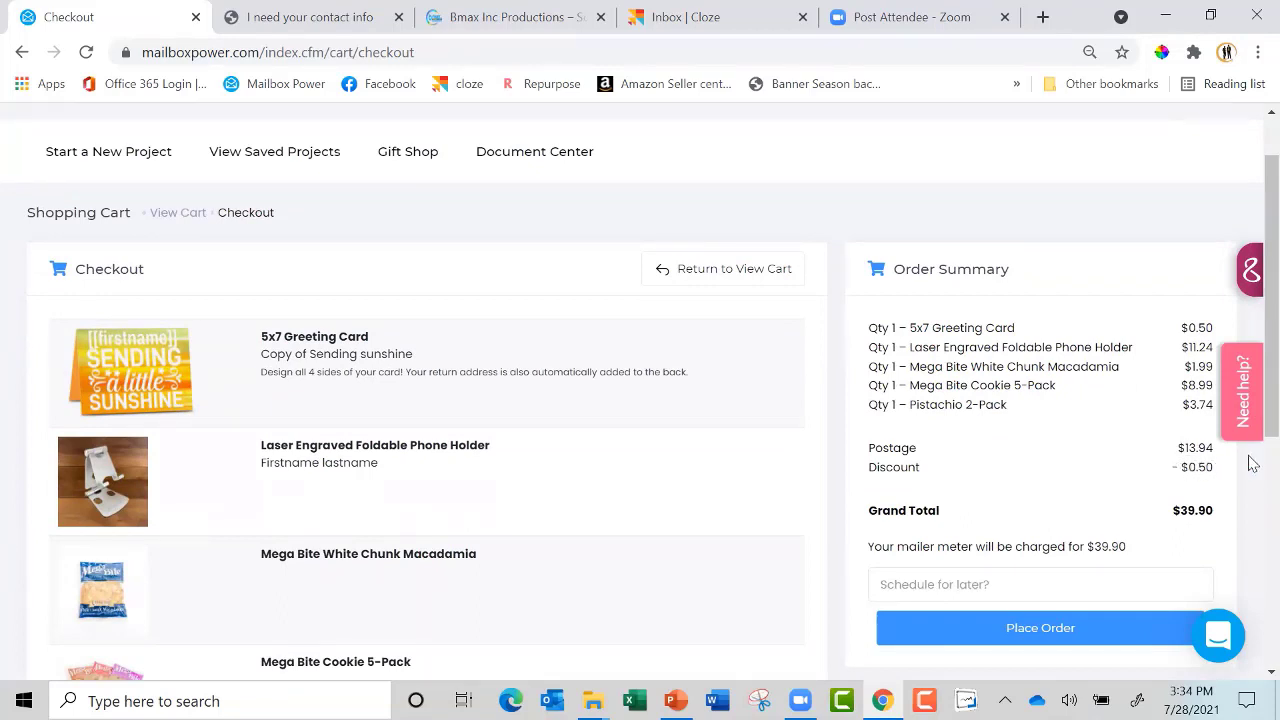
scroll(1248, 412, "down", 1)
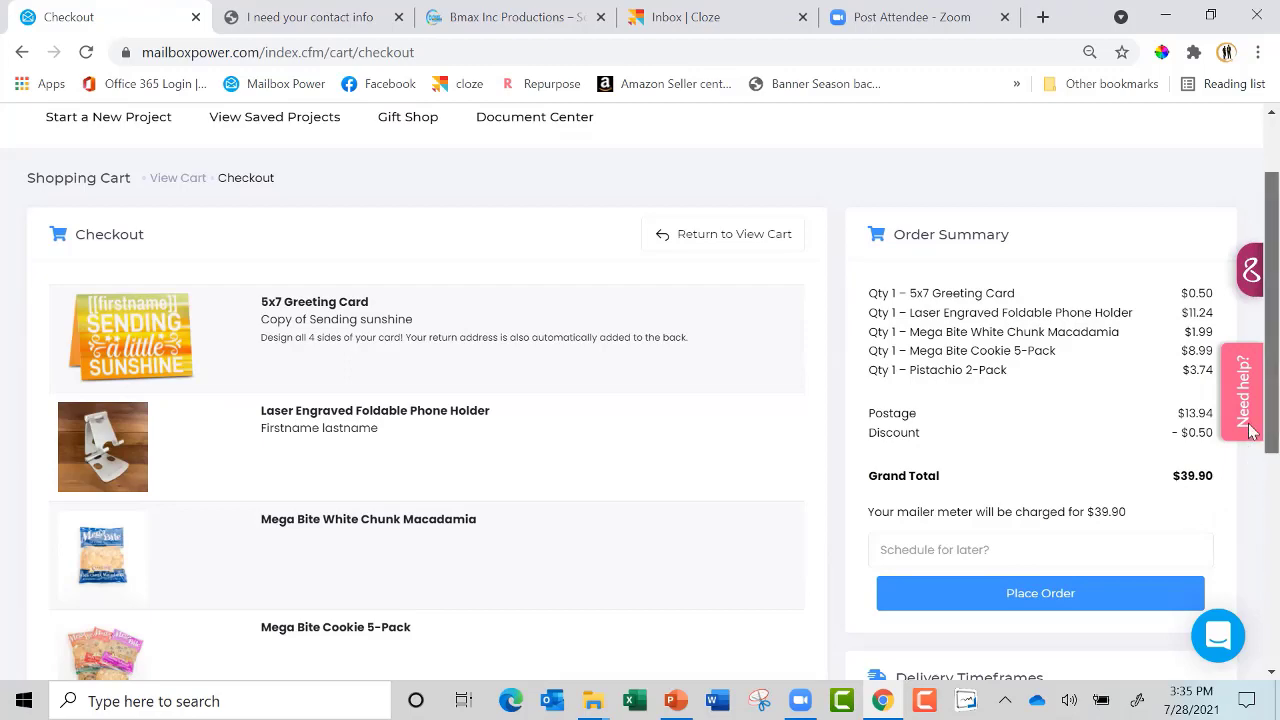
scroll(1250, 455, "down", 1)
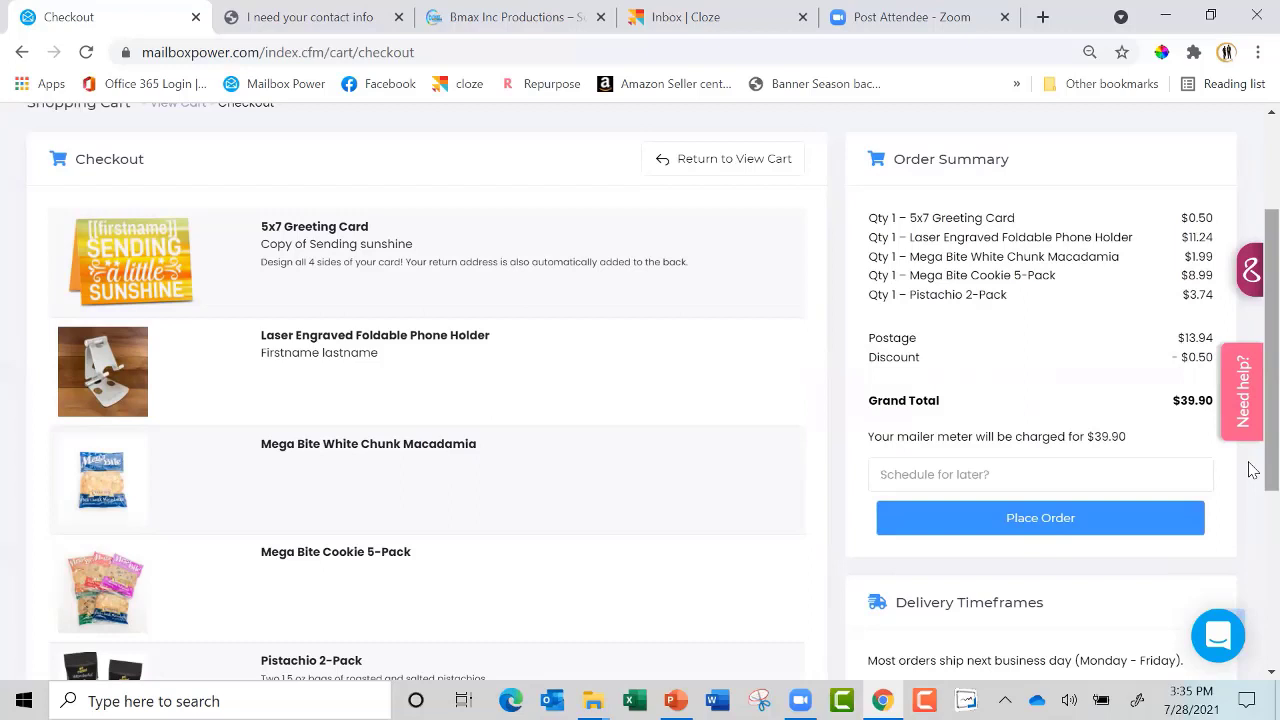
left_click(964, 474)
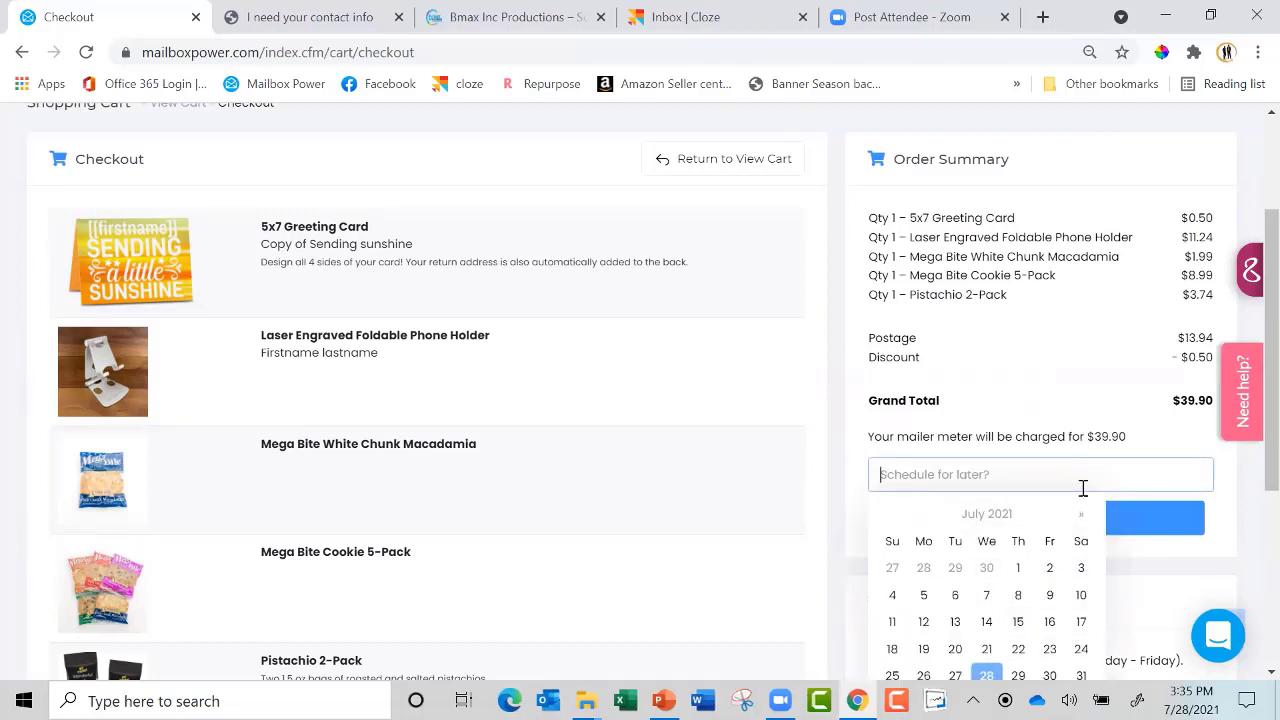
left_click(1235, 510)
left_click(1043, 524)
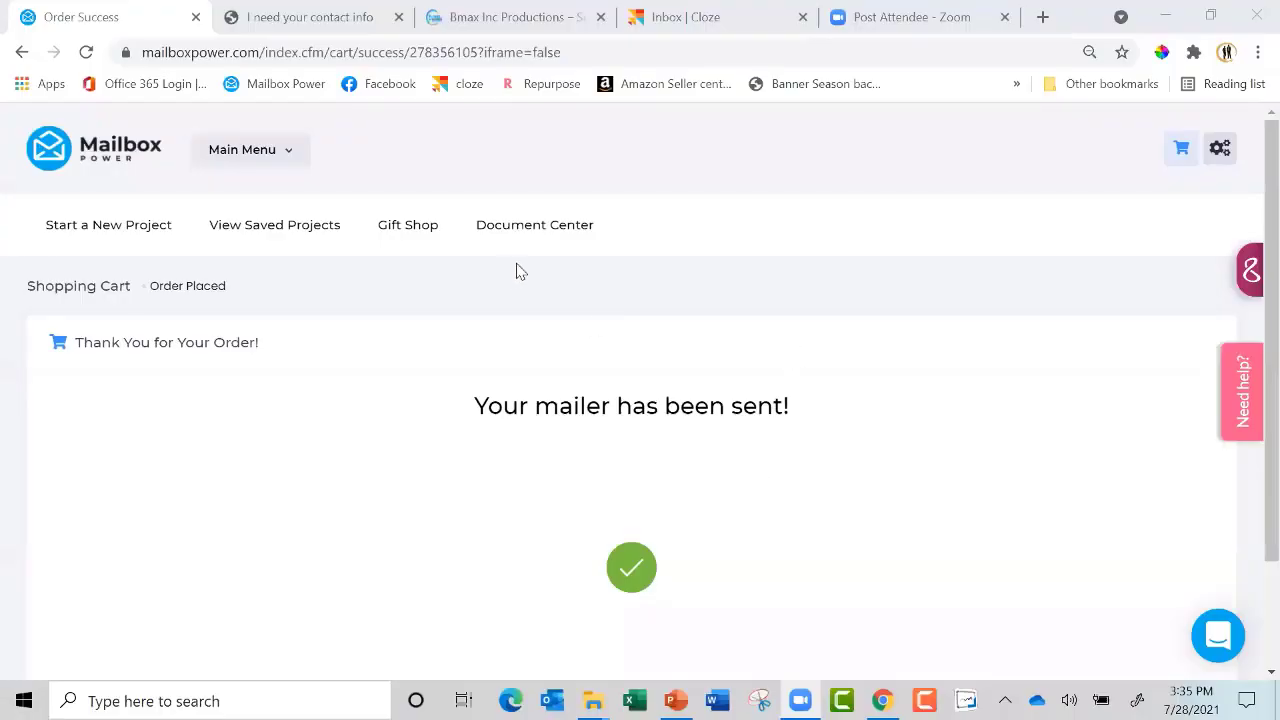
Open the Address Book's Person Finder and enter the person's full name, correcting the surname
left_click(271, 153)
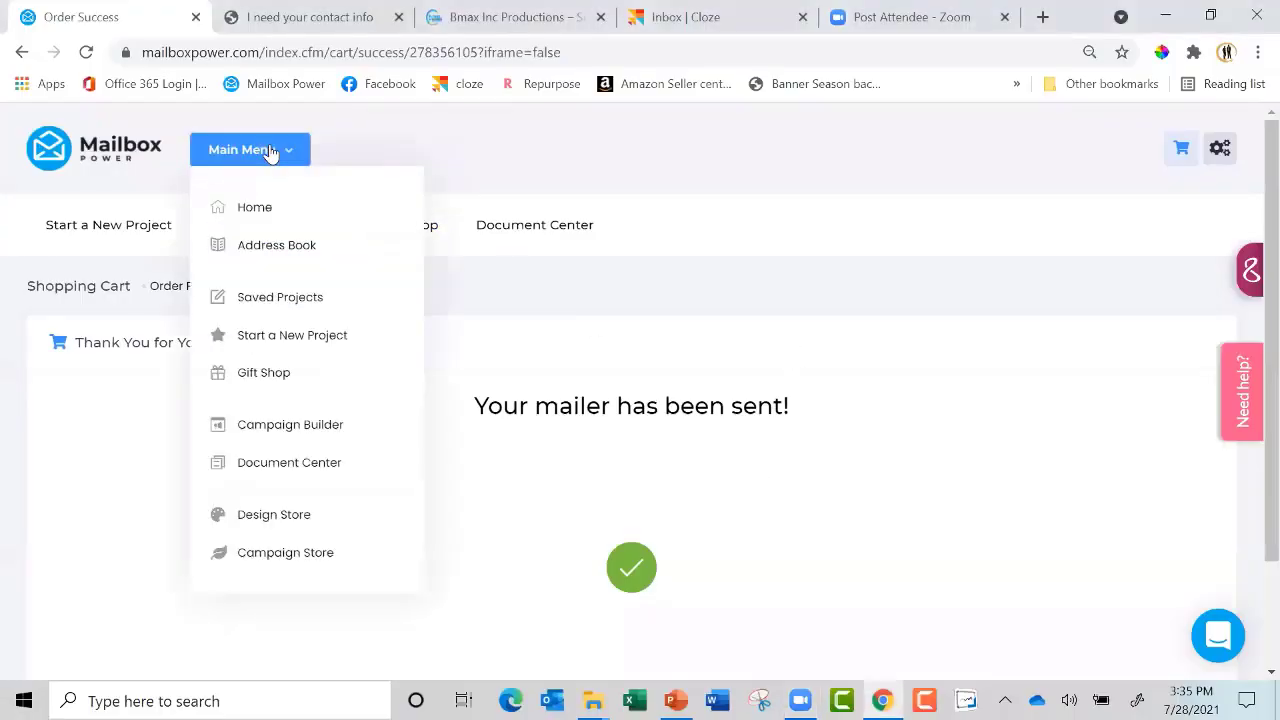
left_click(252, 248)
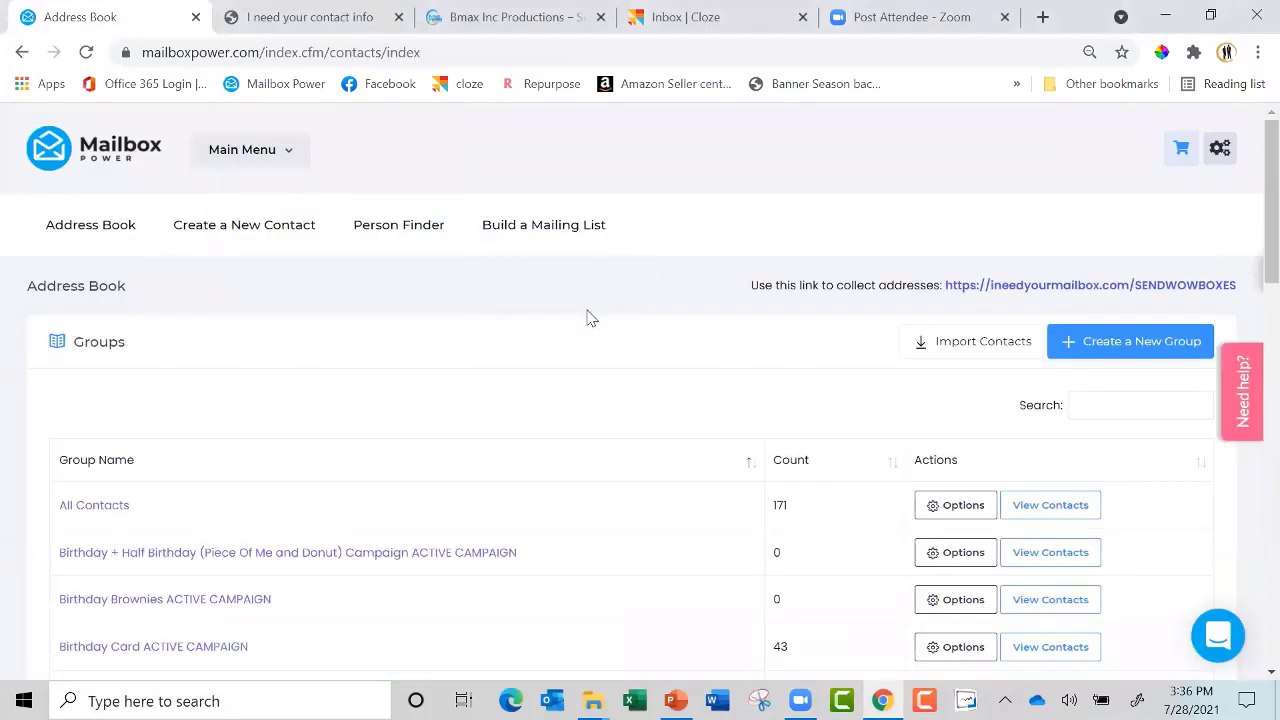
left_click(398, 226)
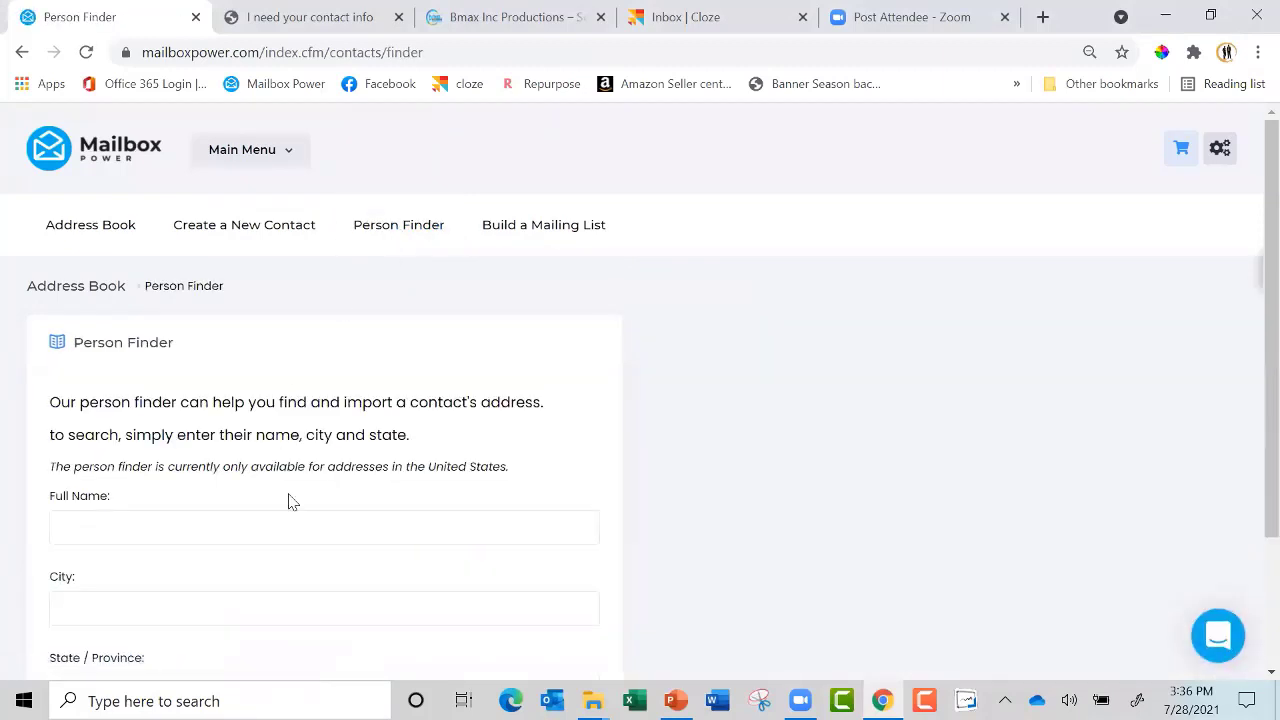
left_click(210, 531)
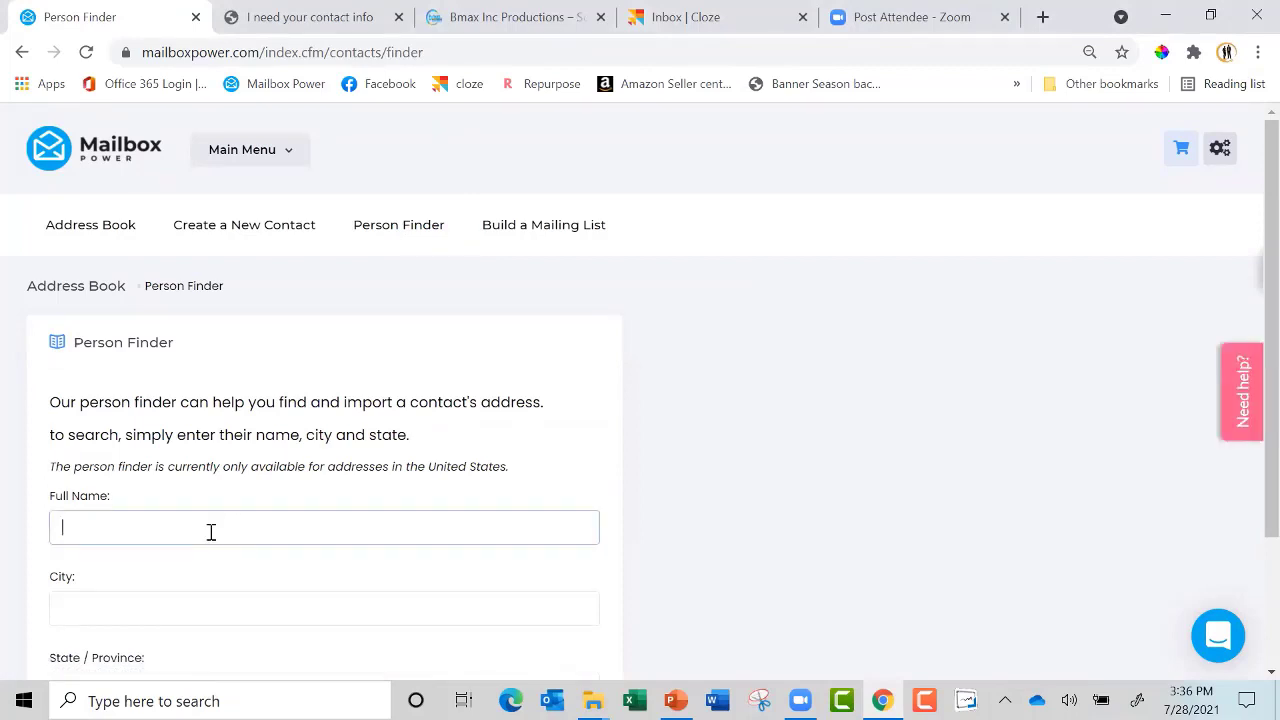
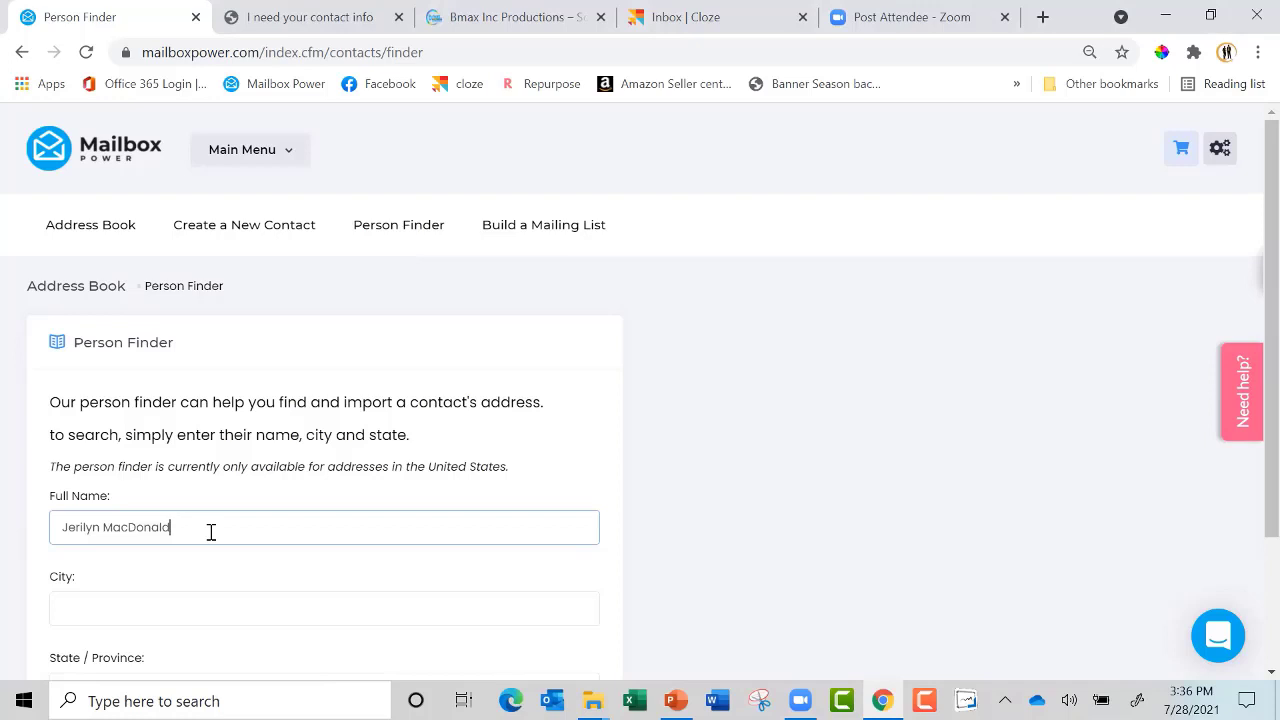
left_click(117, 522)
key("BackSpace")
Enter Charlotte as the city, choose North Carolina as the state, and run the search
left_click(151, 607)
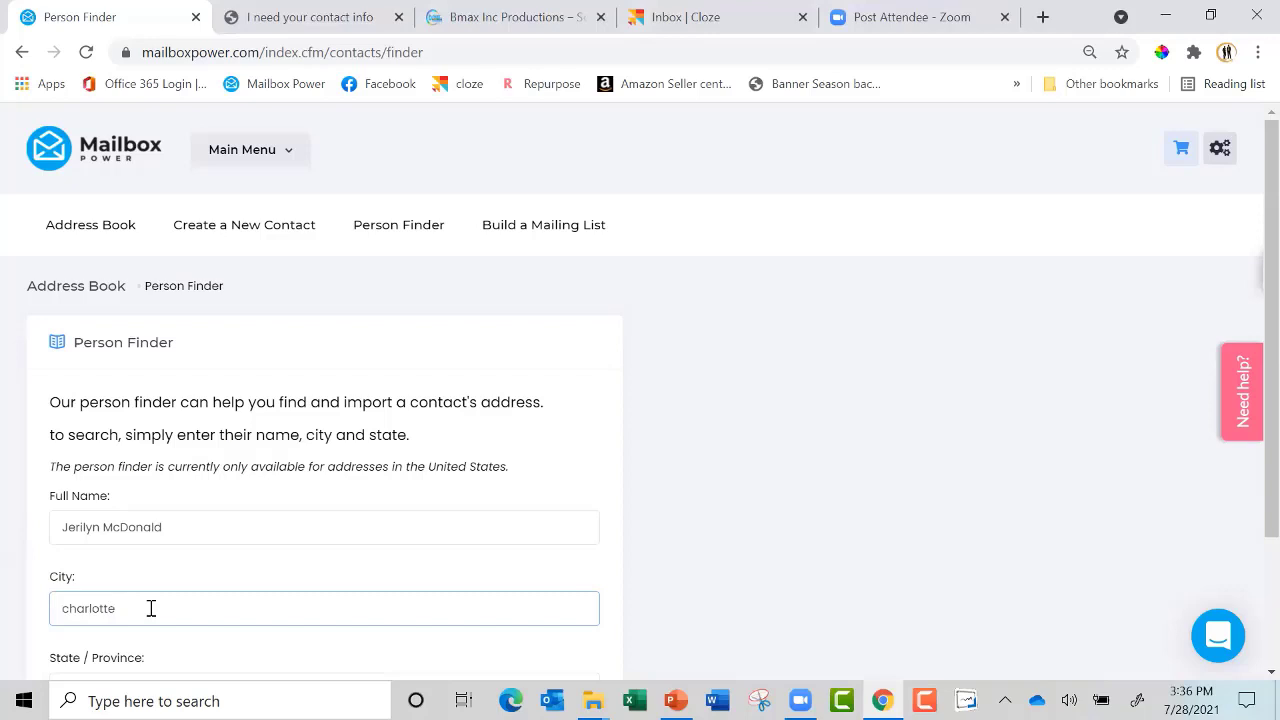
scroll(151, 608, "down", 1)
type("nev")
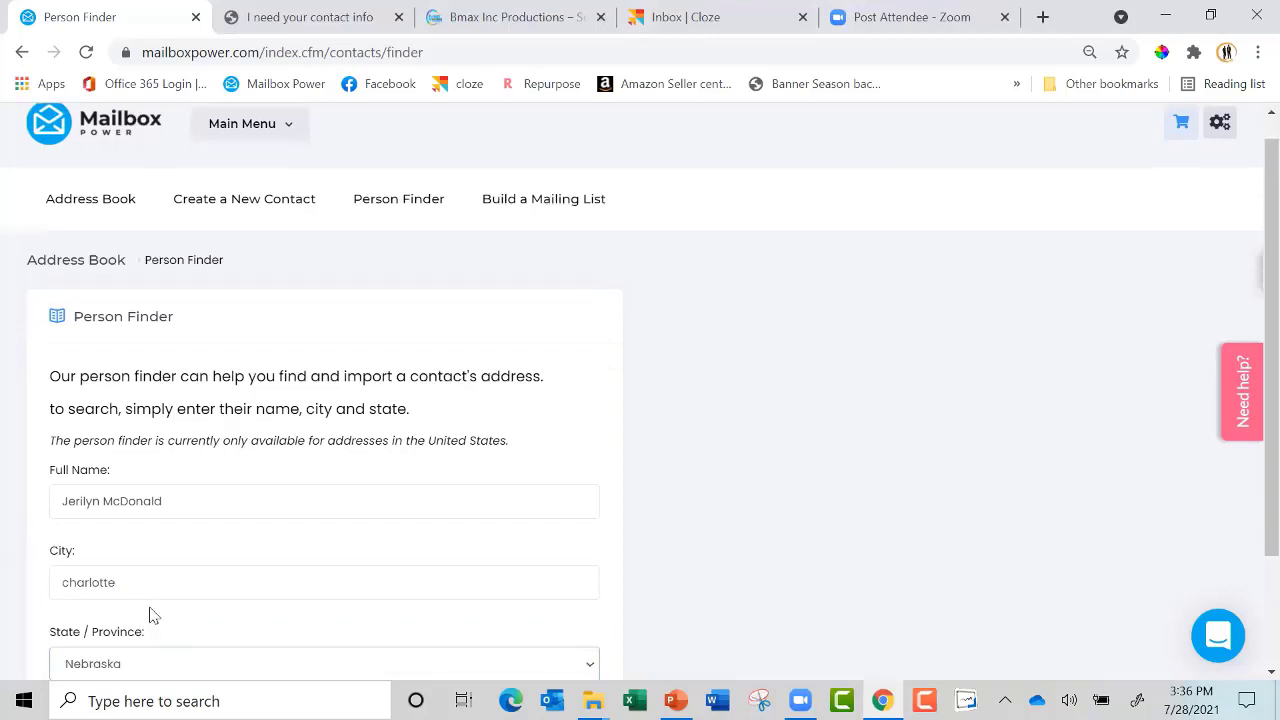
key("Down")
scroll(151, 614, "down", 1)
key("alt+Down")
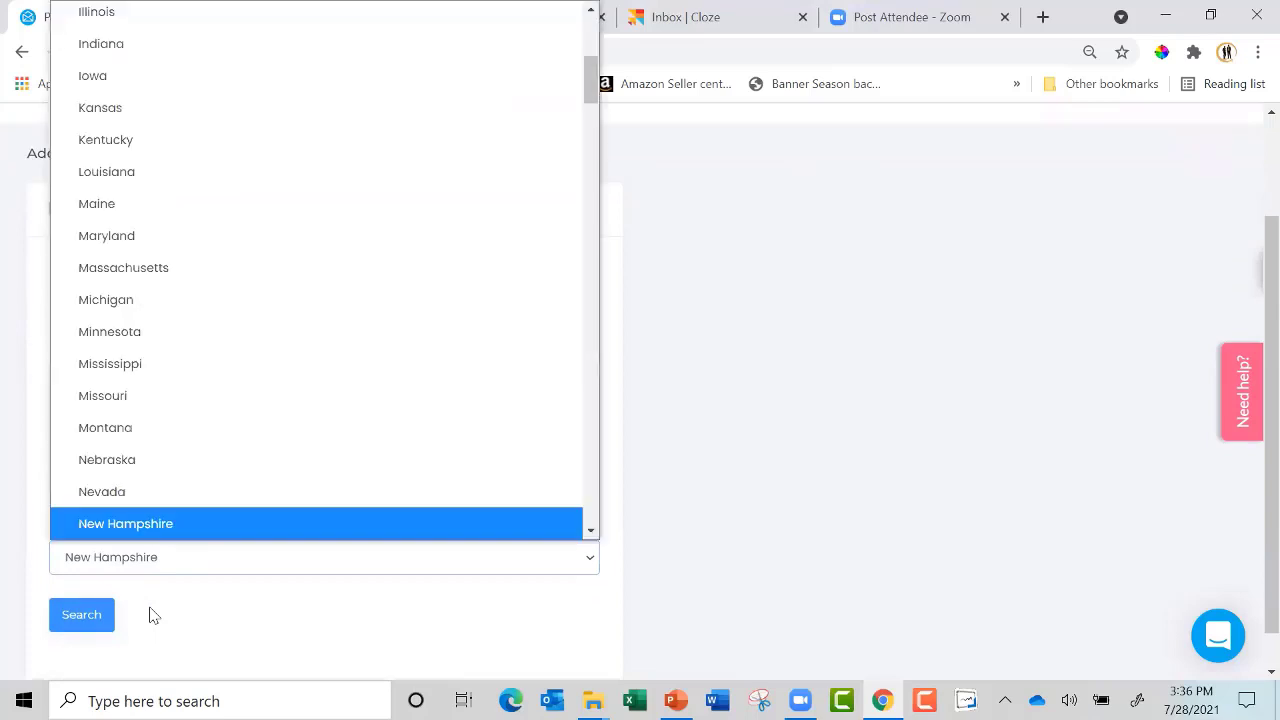
key("Down")
key("Down")
key("Down")
key("Down")
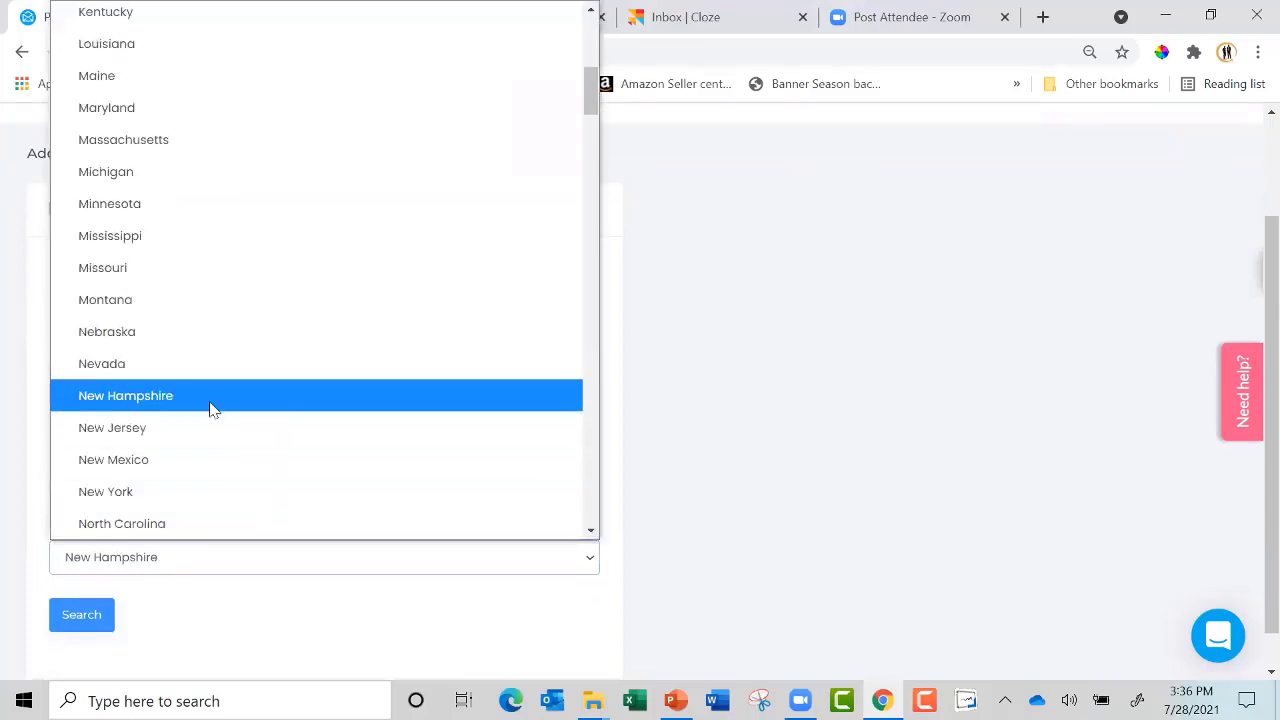
left_click(171, 525)
left_click(94, 618)
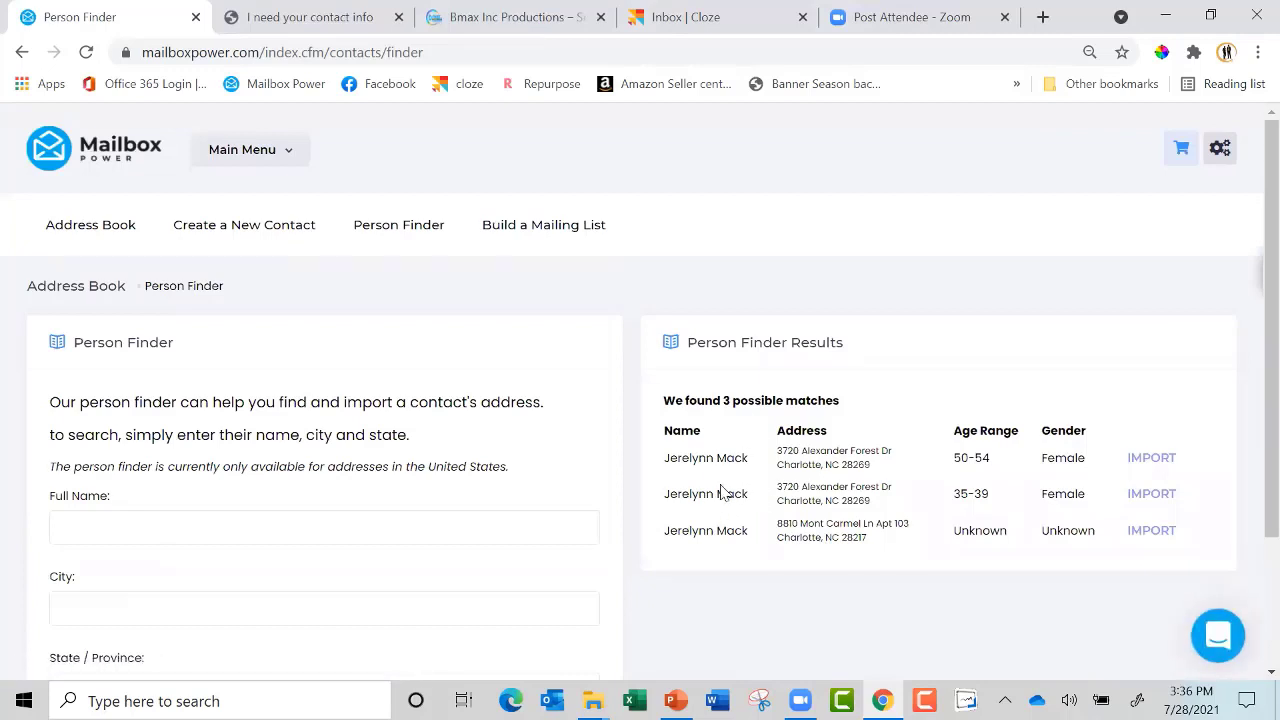
Search for another contact in Warren, New Jersey, then open the custom mailing list builder
left_click(313, 527)
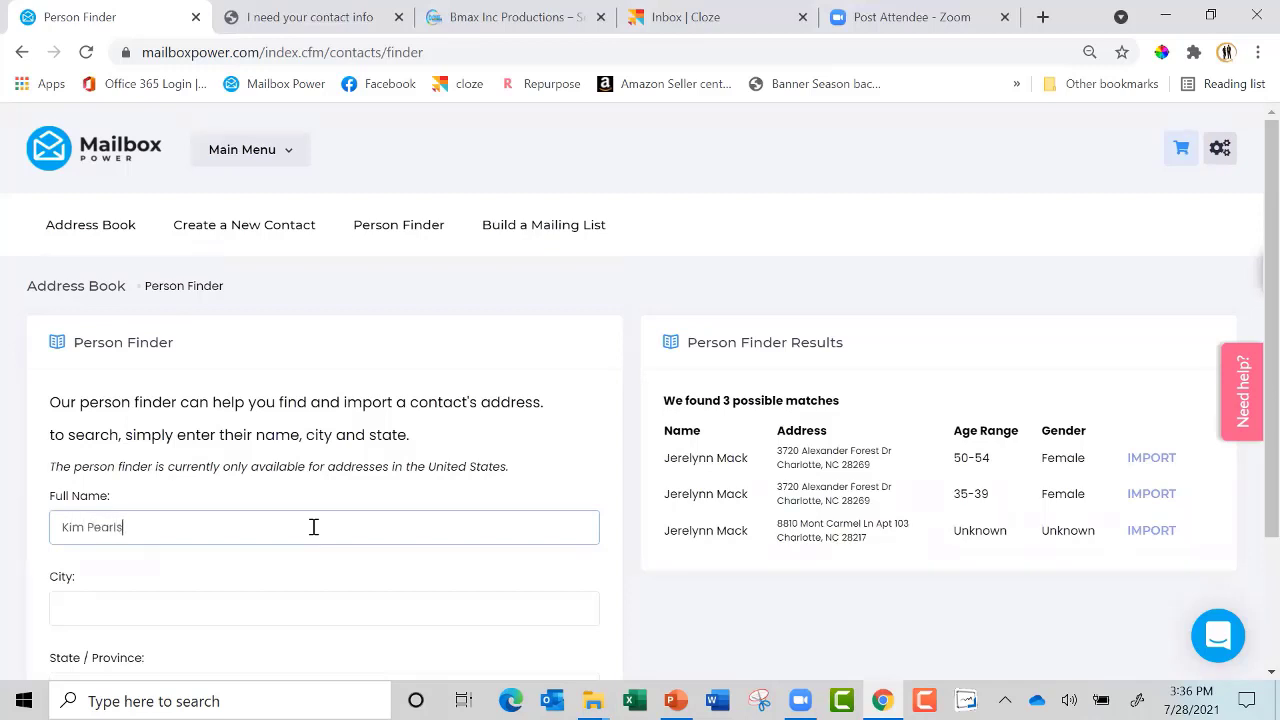
key("Tab")
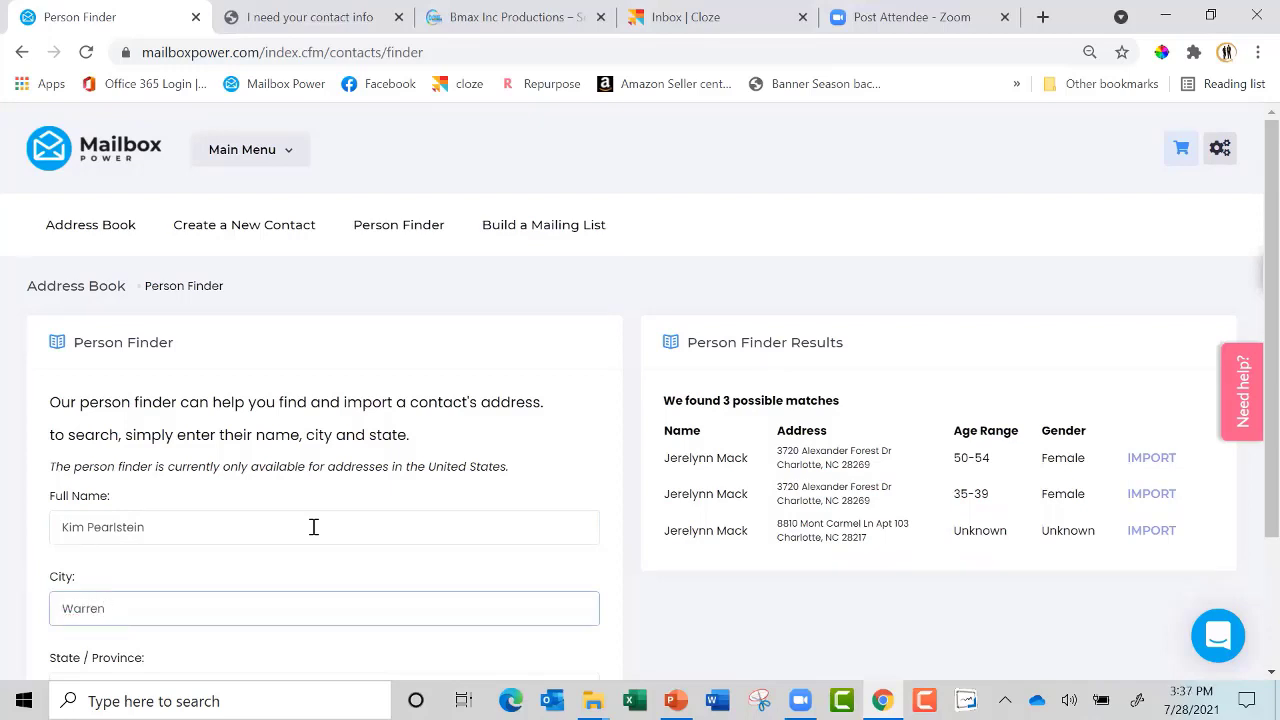
key("Tab")
type("new j")
scroll(312, 533, "down", 1)
key("Tab")
key("Return")
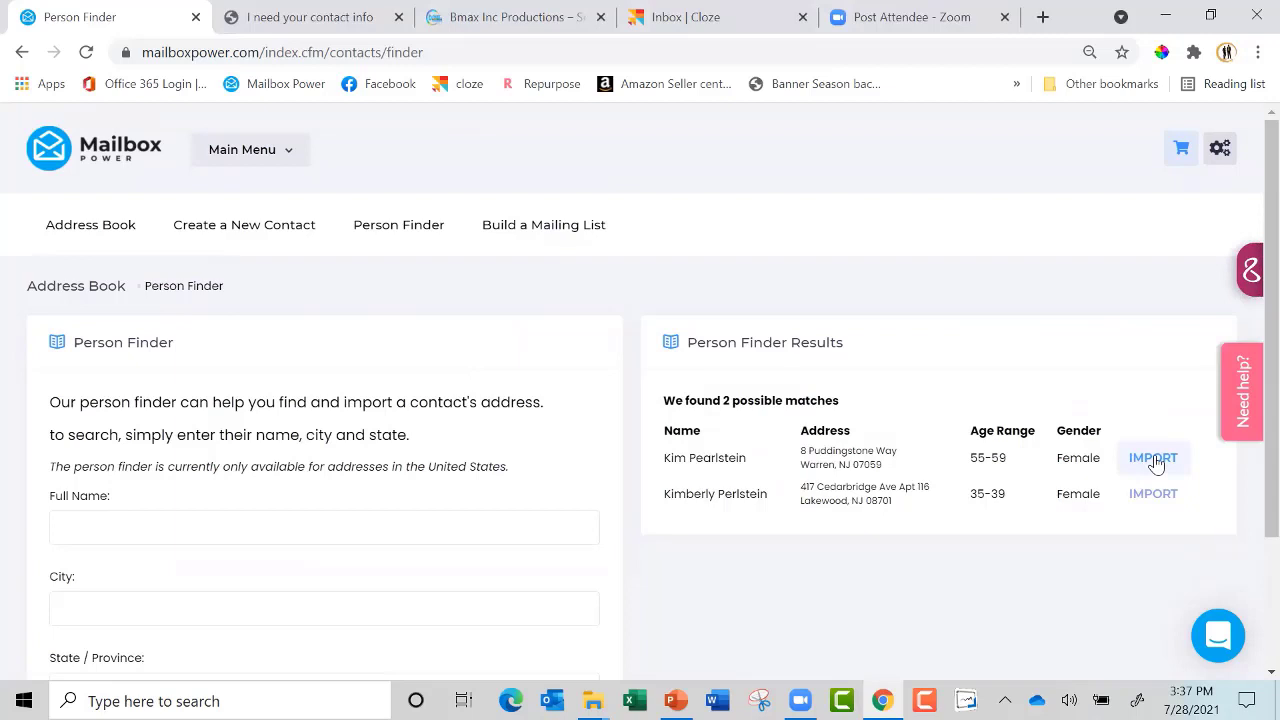
left_click(546, 228)
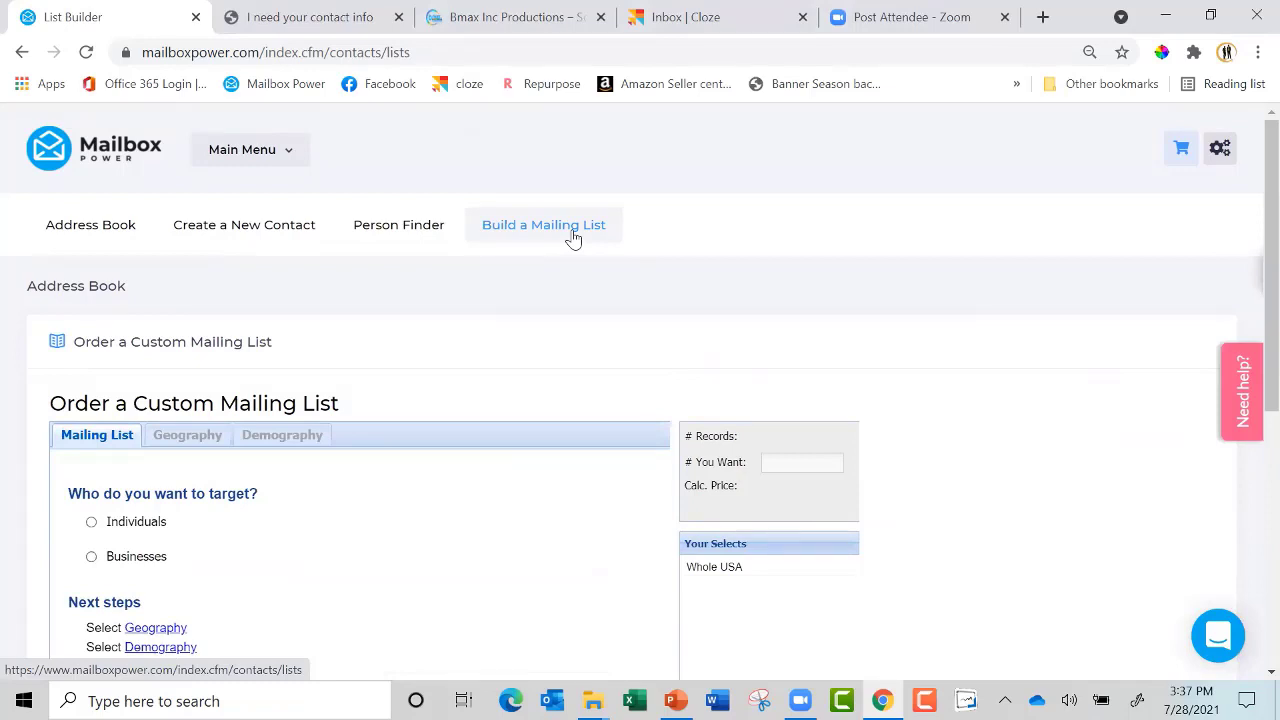
Target individuals who are new movers only, within a 2-mile radius of the entered address
left_click(92, 522)
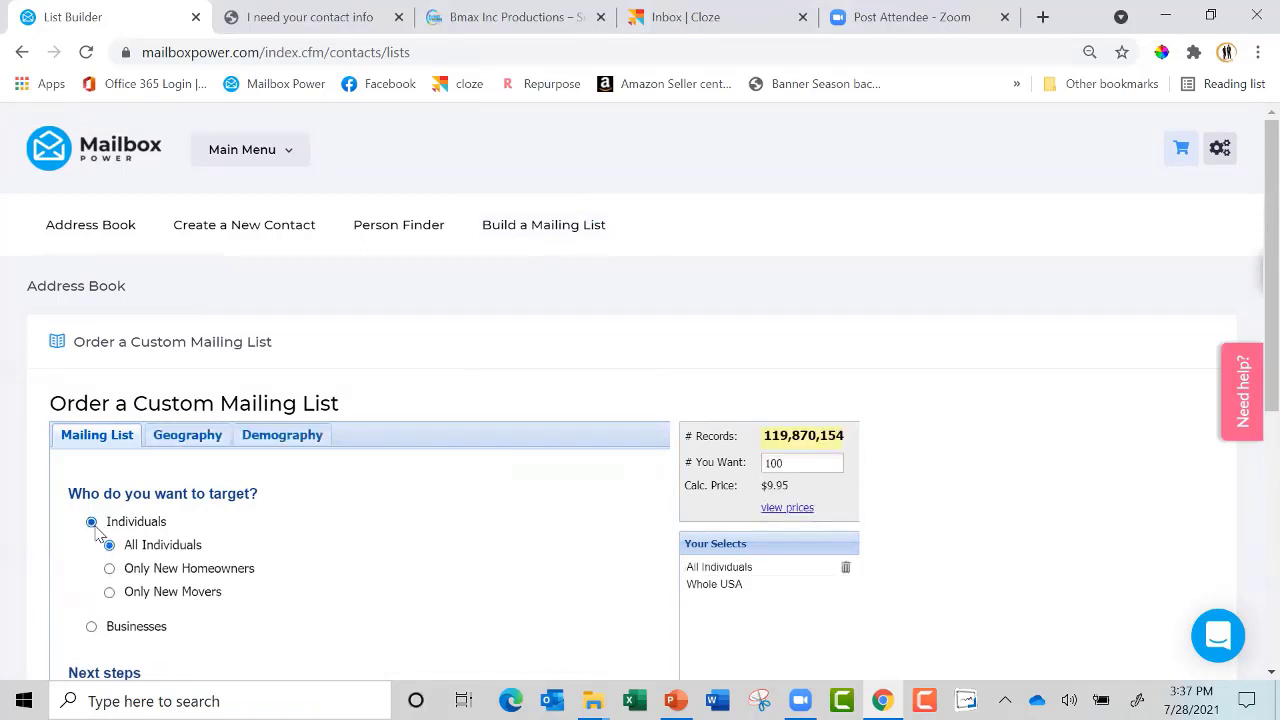
left_click(110, 593)
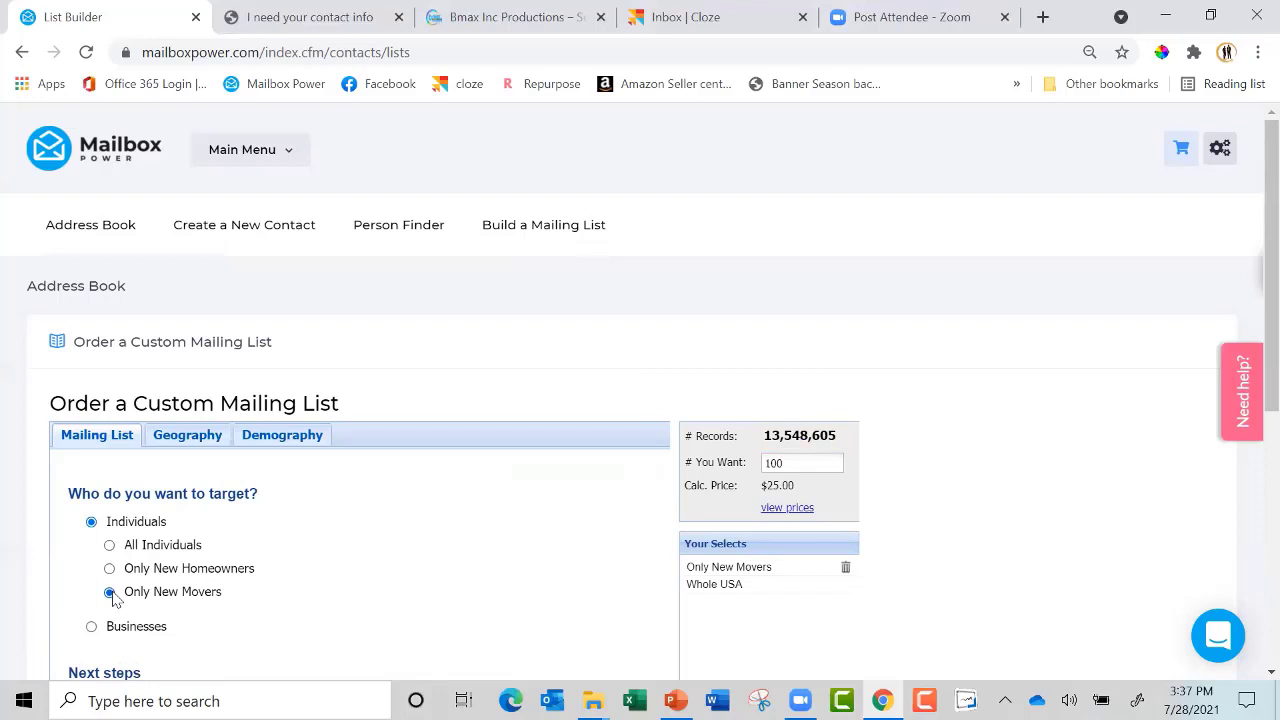
scroll(113, 597, "down", 1)
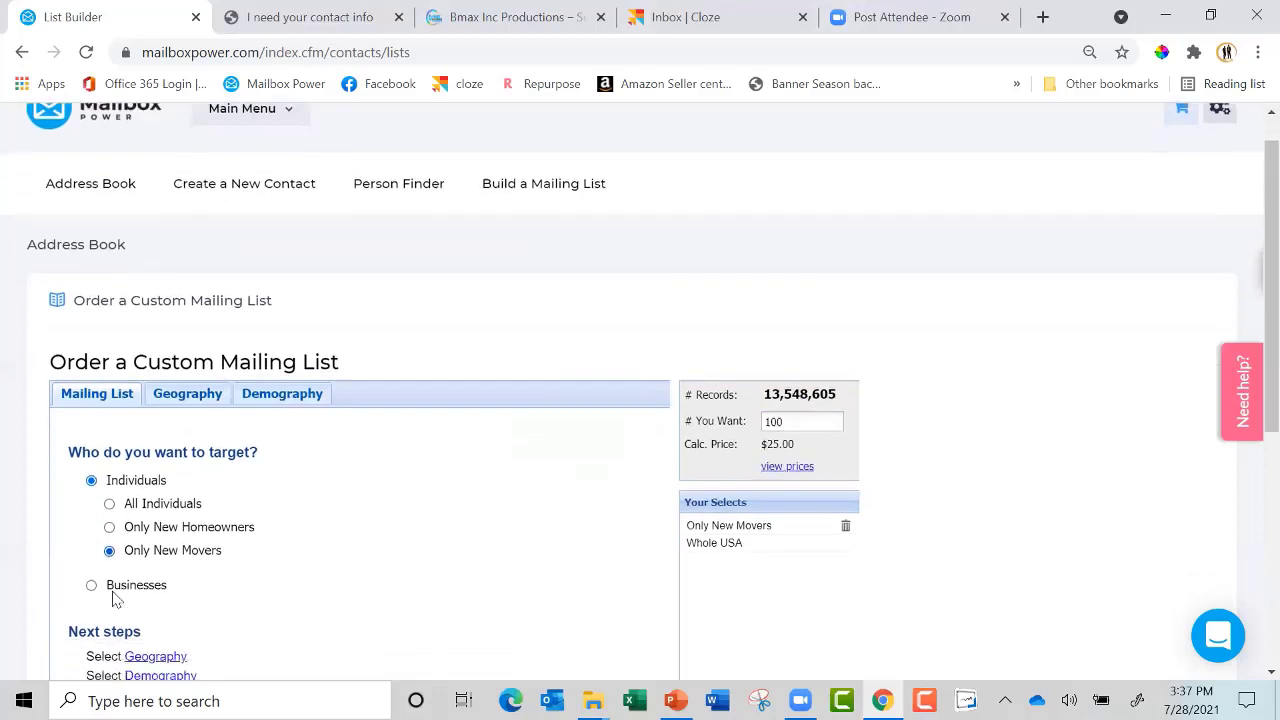
left_click(155, 565)
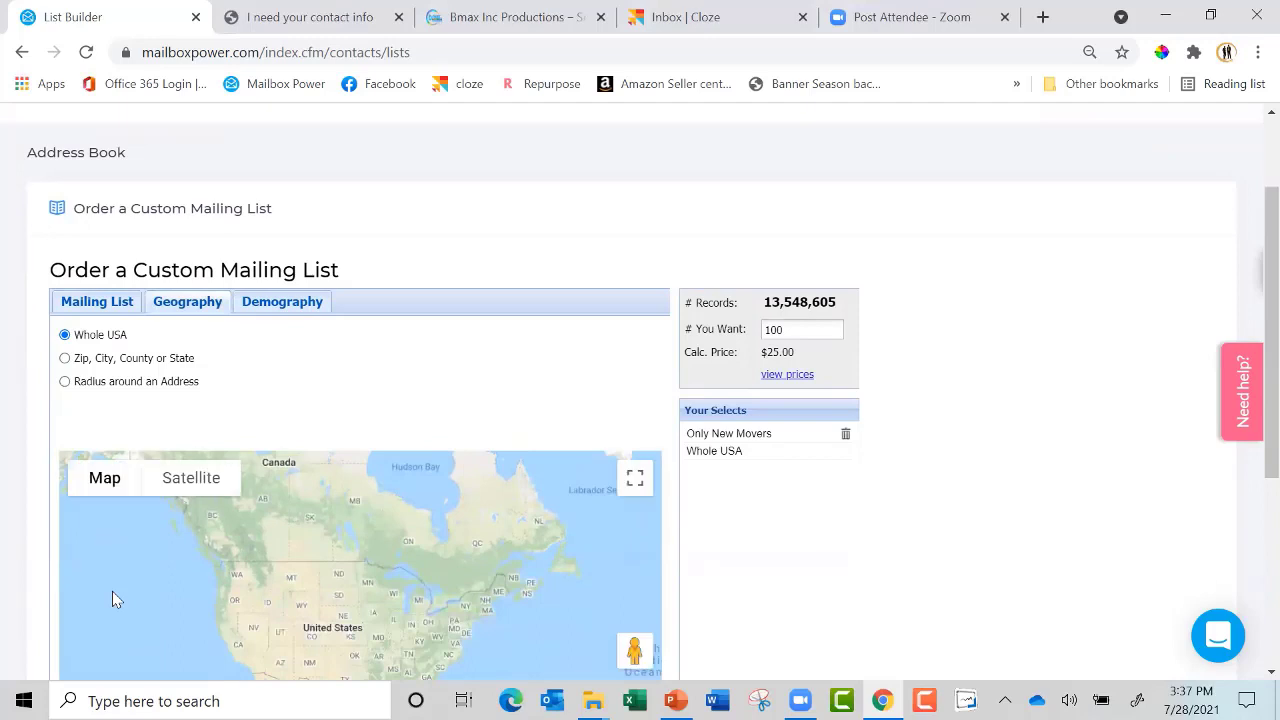
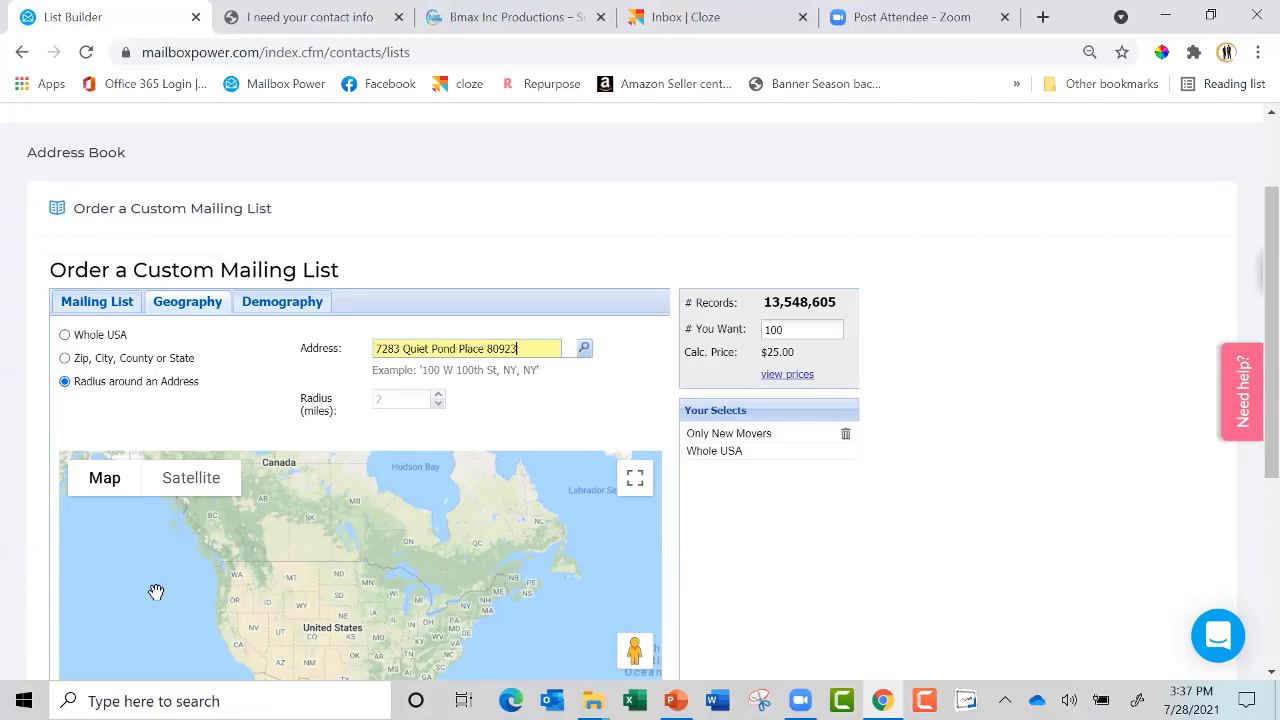
key("Return")
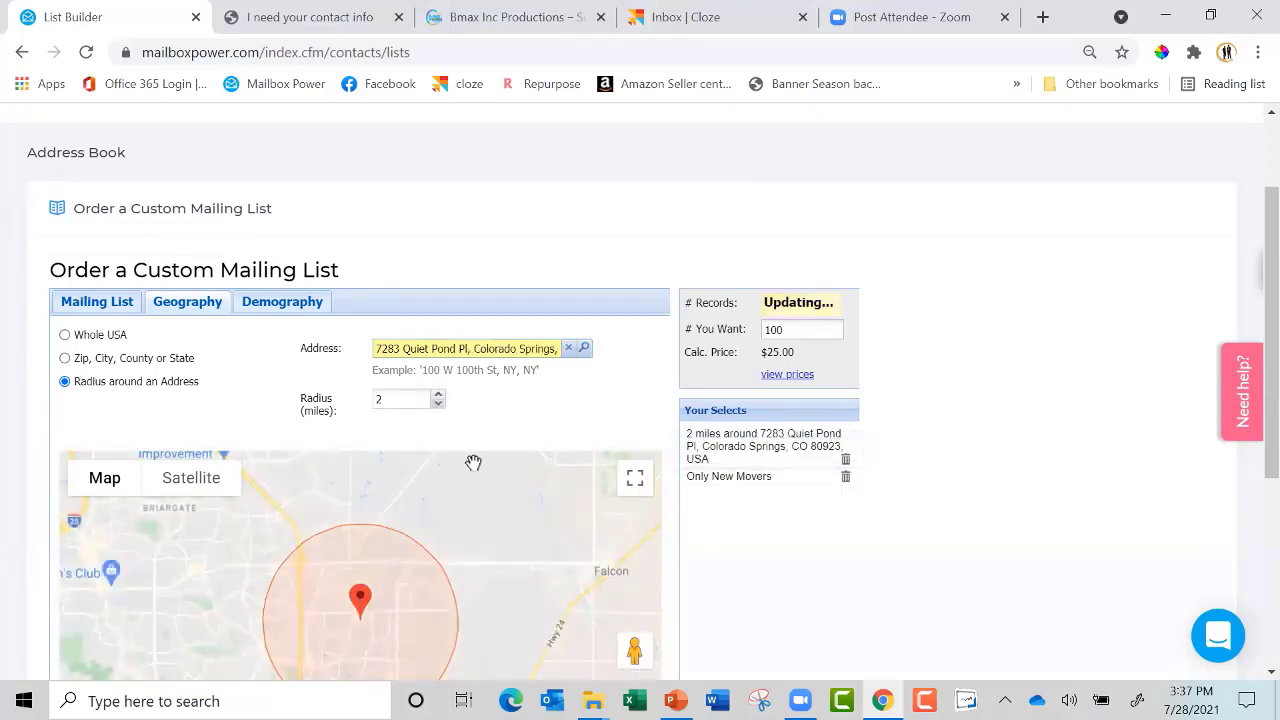
Limit demographics to movers from the last 30 days in single family dwellings
left_click(290, 314)
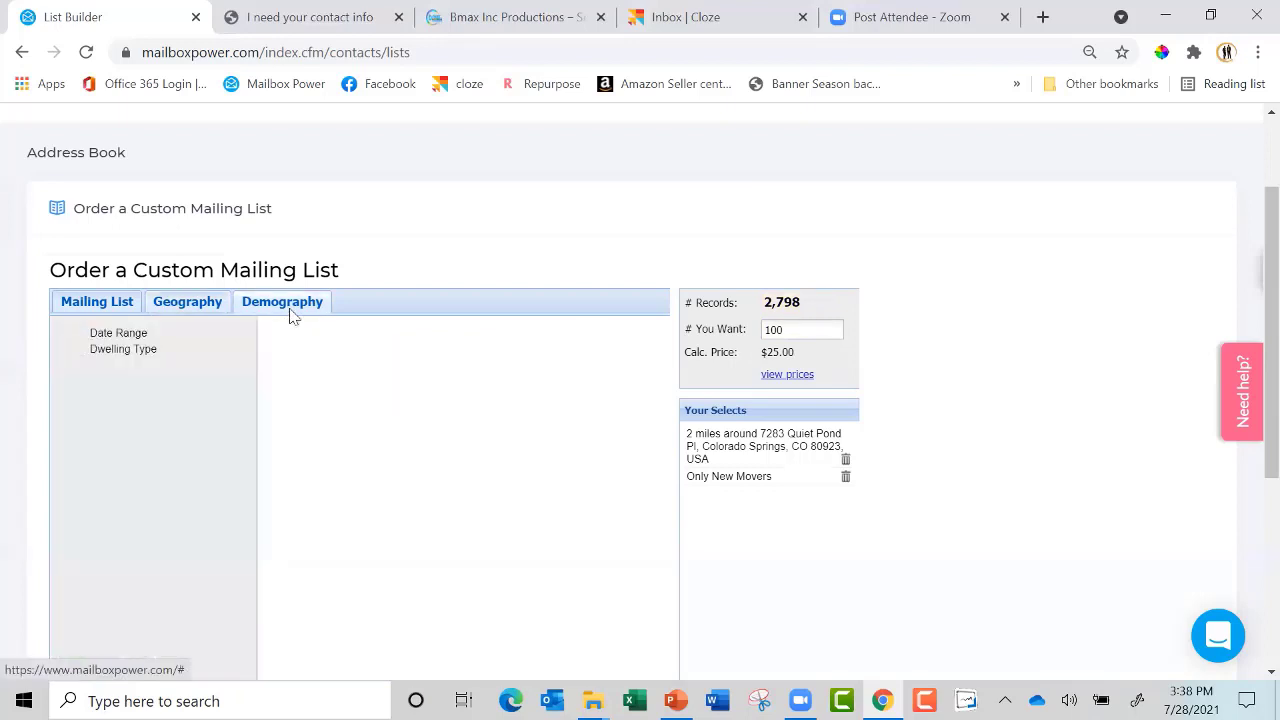
left_click(116, 336)
left_click(381, 355)
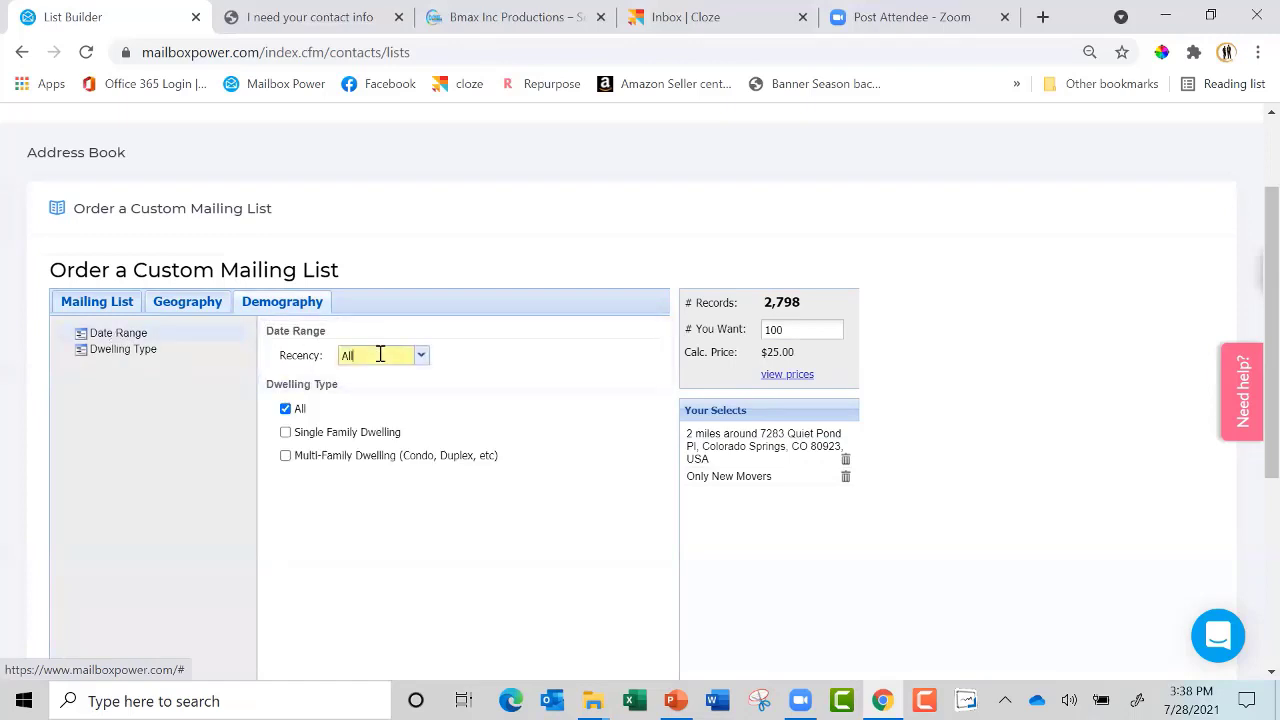
left_click(420, 358)
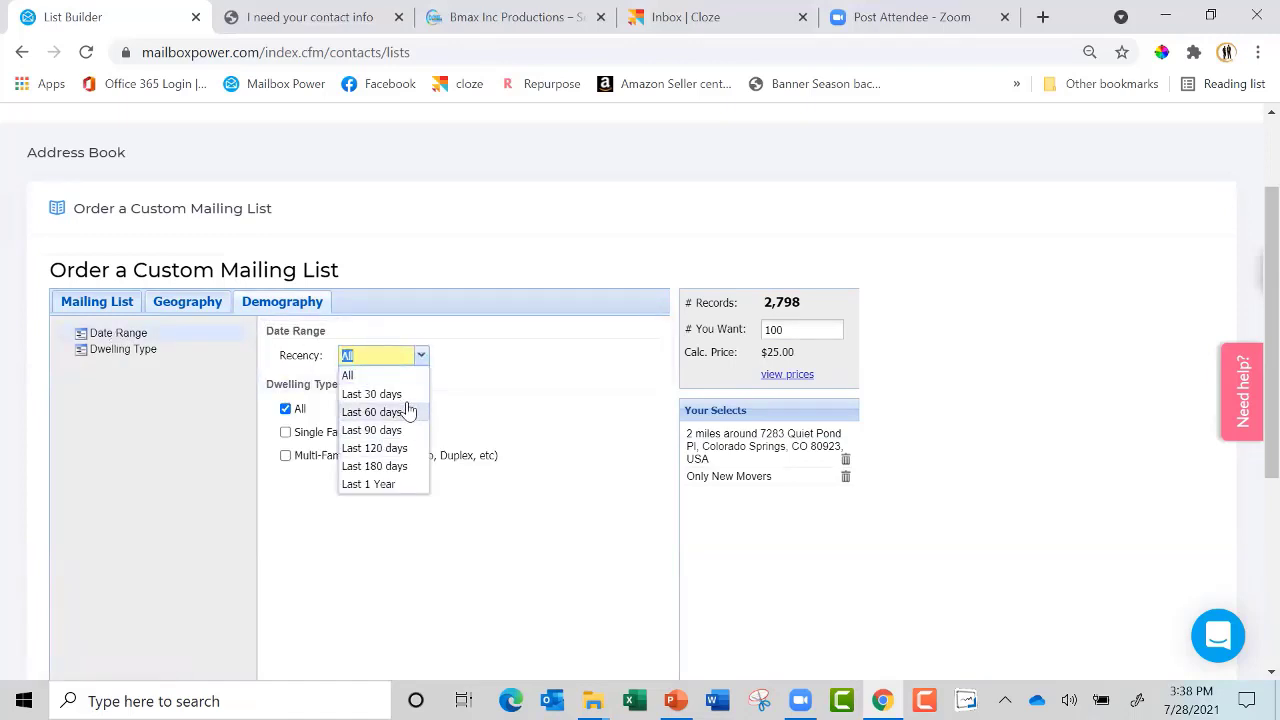
left_click(405, 396)
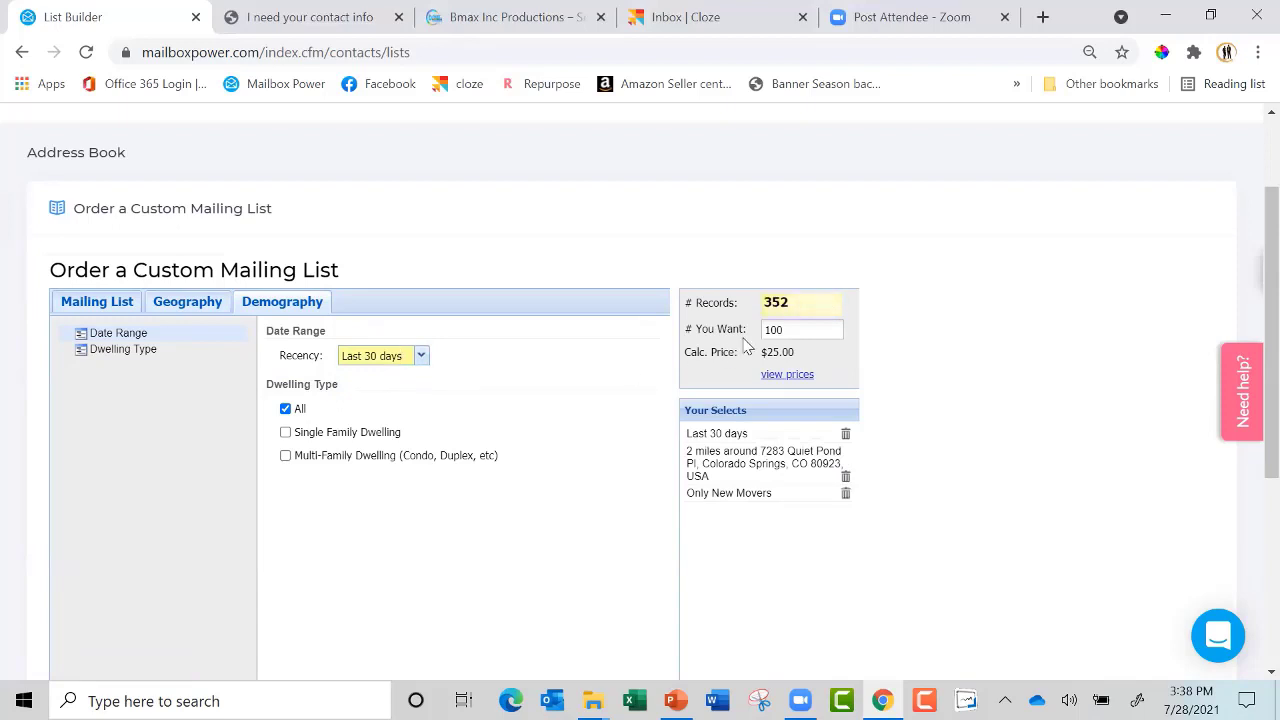
left_click(286, 433)
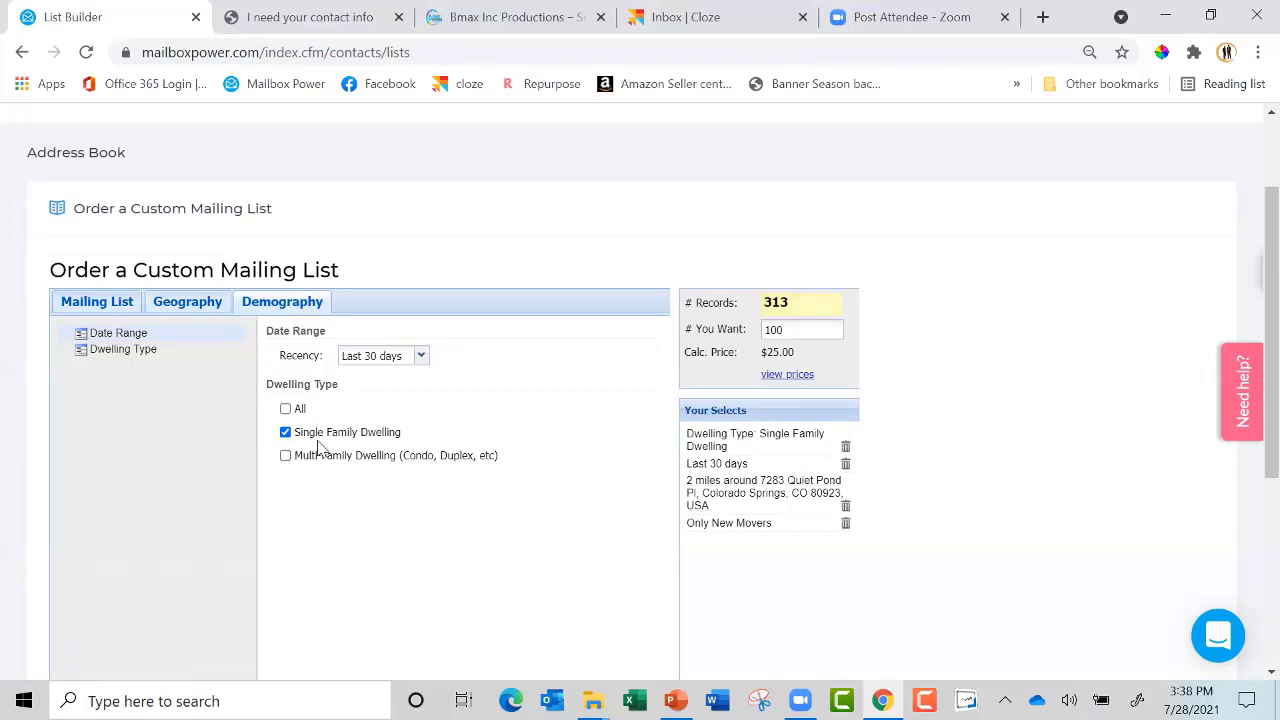
Request all 313 available records, for a total of $74.34
left_click(795, 333)
double_click(795, 338)
type("313")
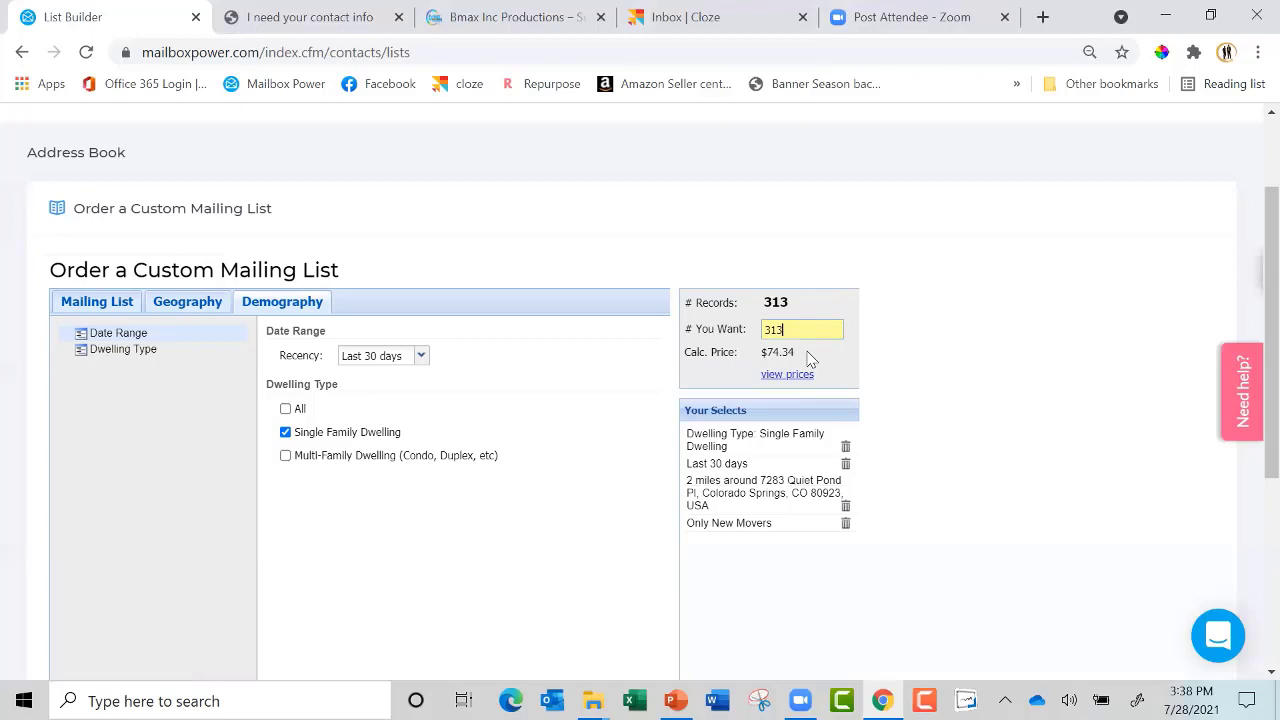
scroll(810, 360, "down", 3)
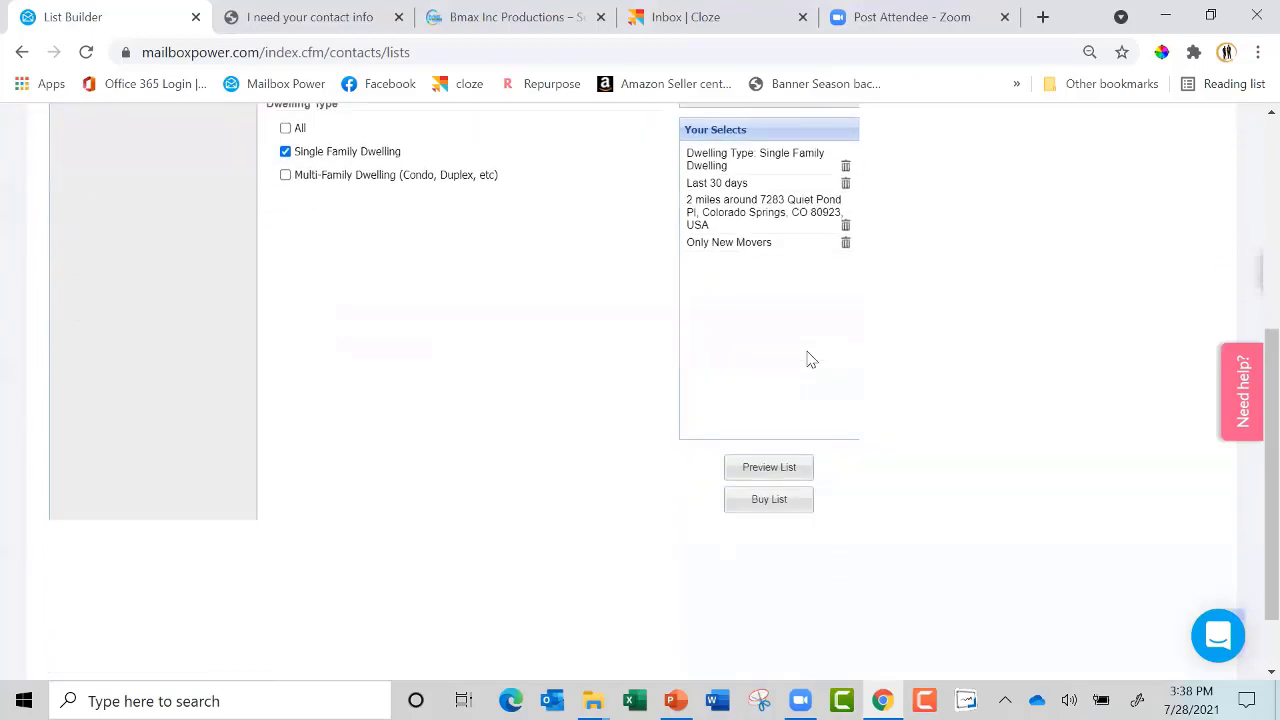
scroll(810, 360, "up", 4)
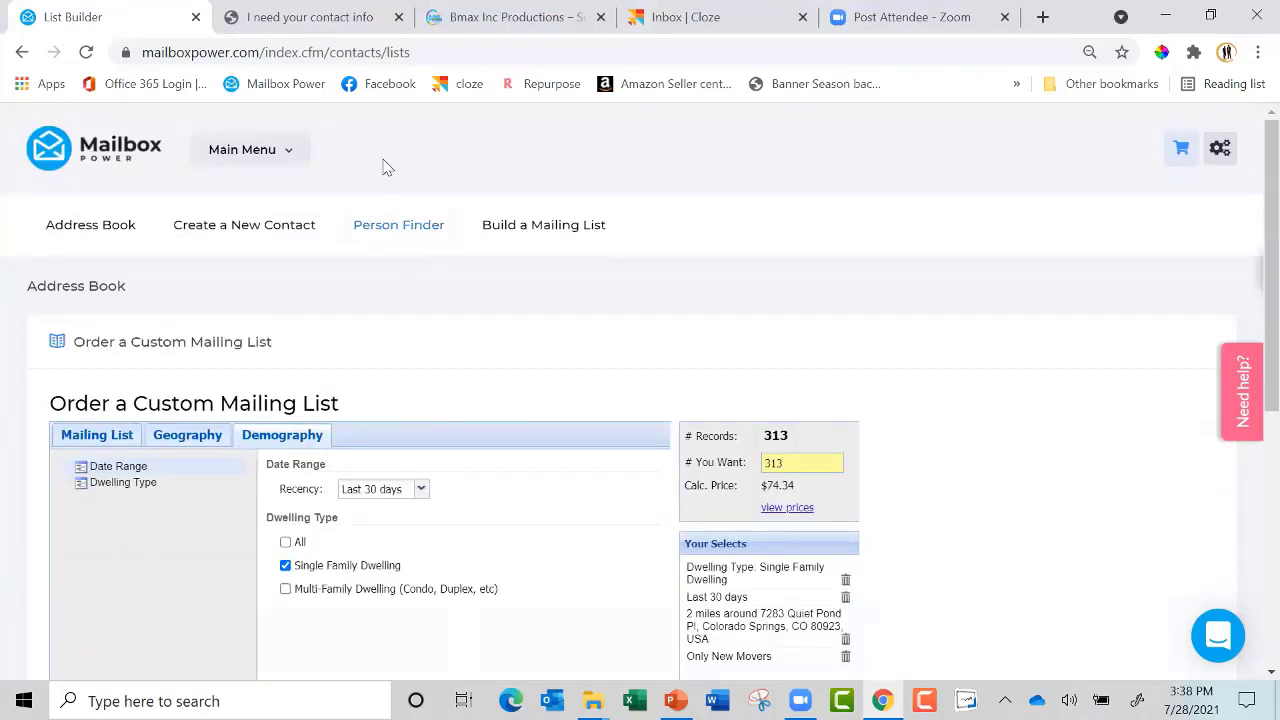
left_click(285, 158)
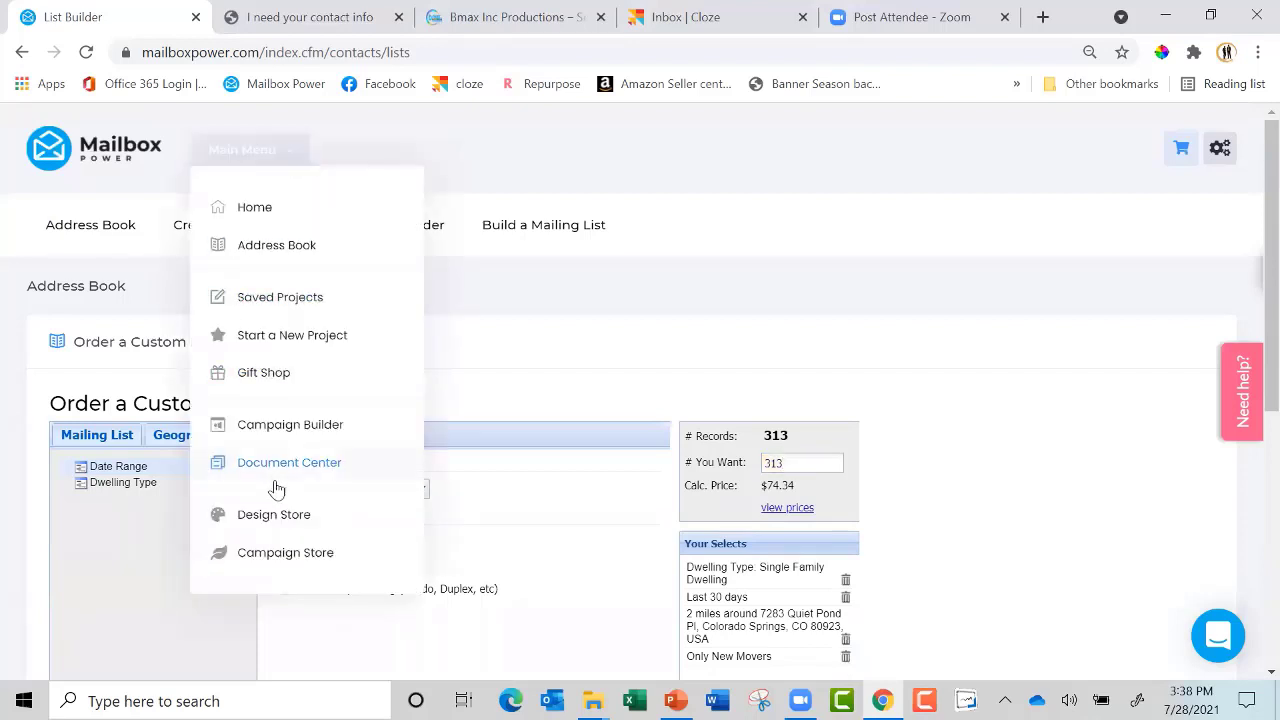
Search the Design Store for 'hair' postcard designs
left_click(278, 516)
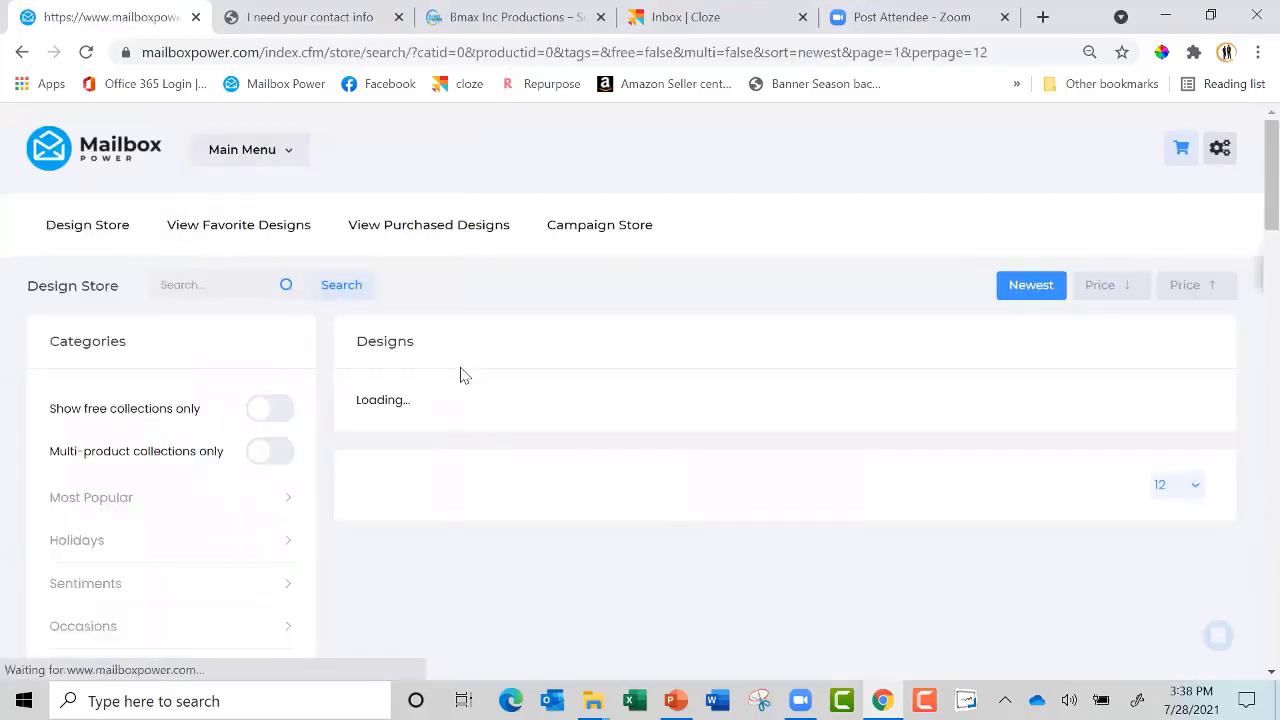
left_click(219, 285)
type("hair")
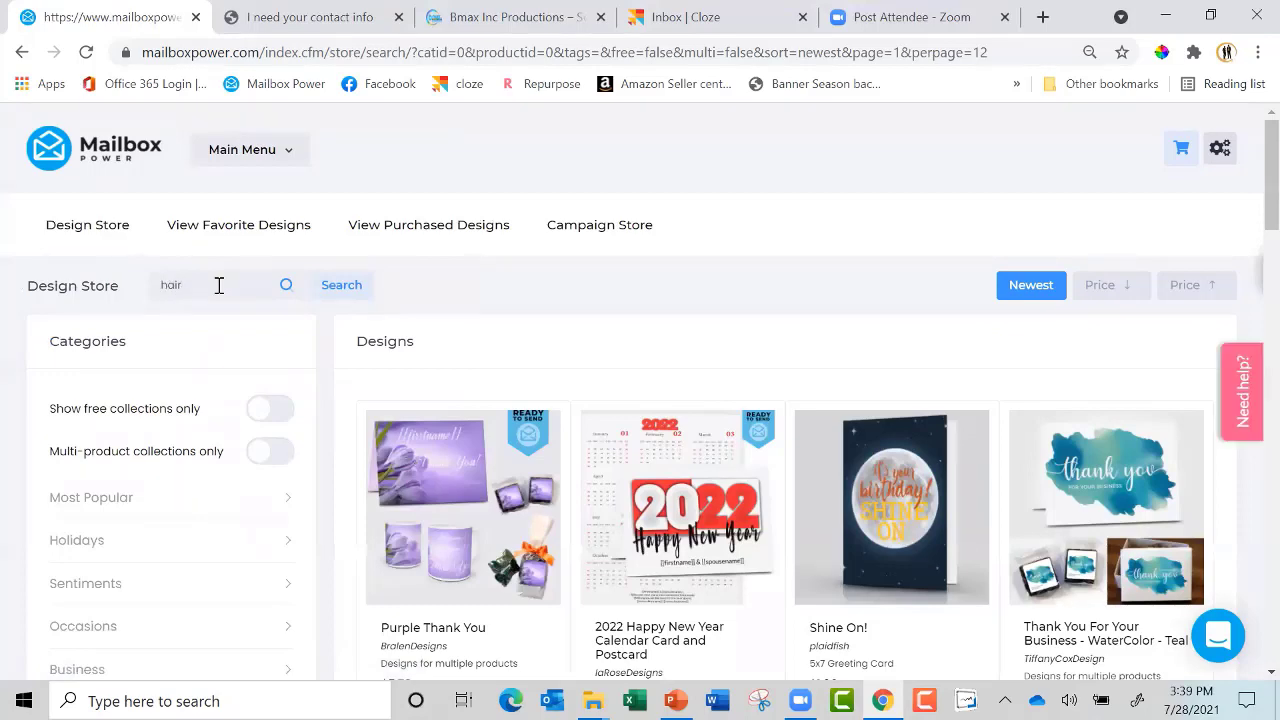
key("Return")
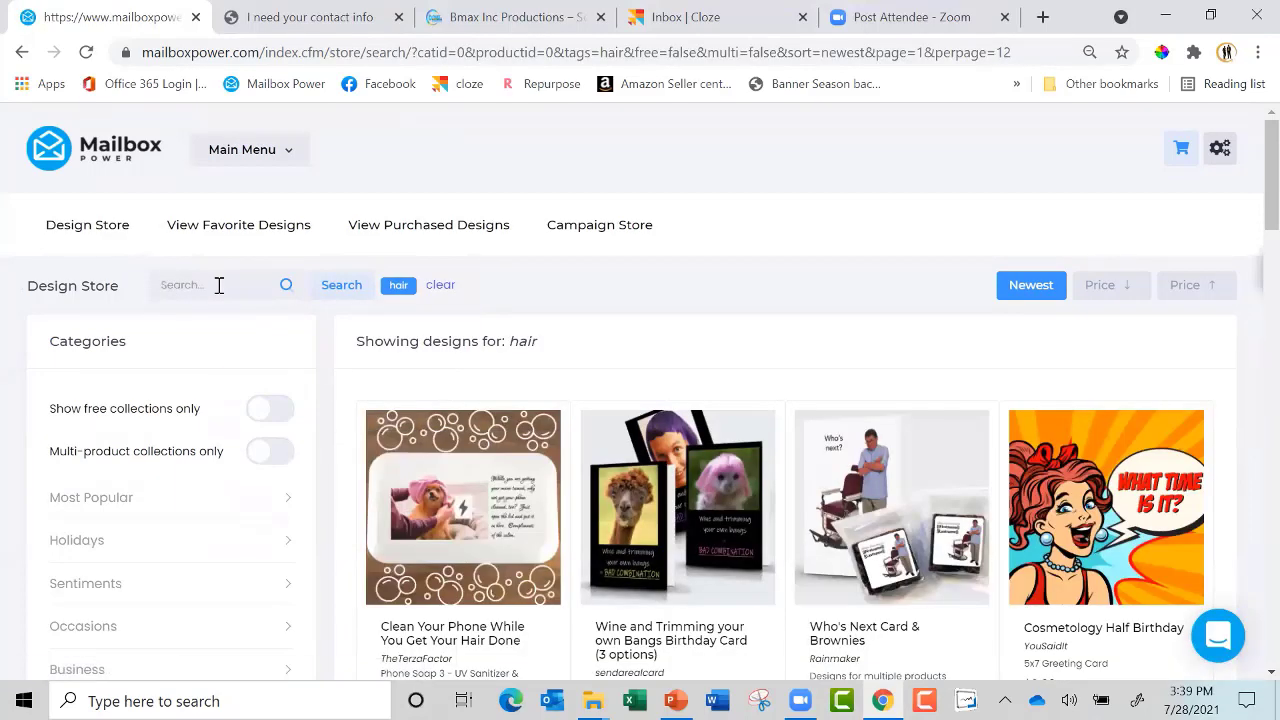
scroll(219, 285, "down", 4)
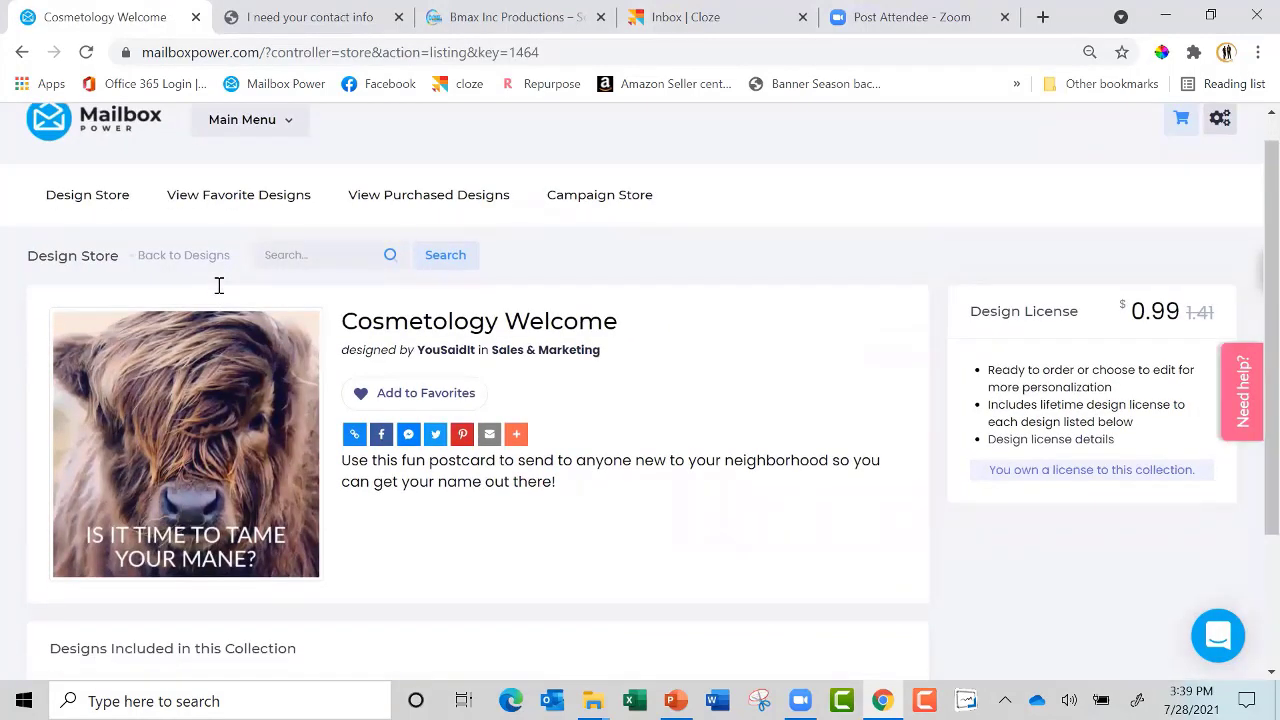
scroll(219, 285, "down", 2)
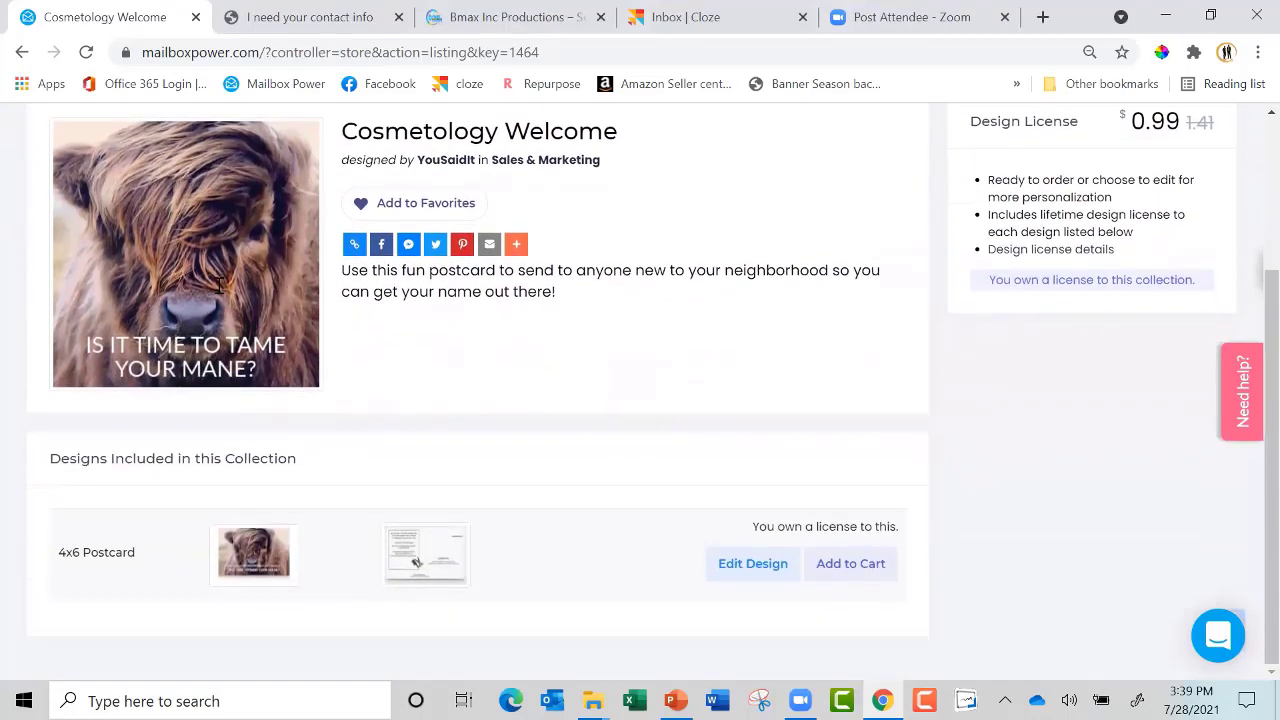
Preview the front and back of the Cosmetology Welcome postcard, then edit the 4x6 design
left_click(219, 285)
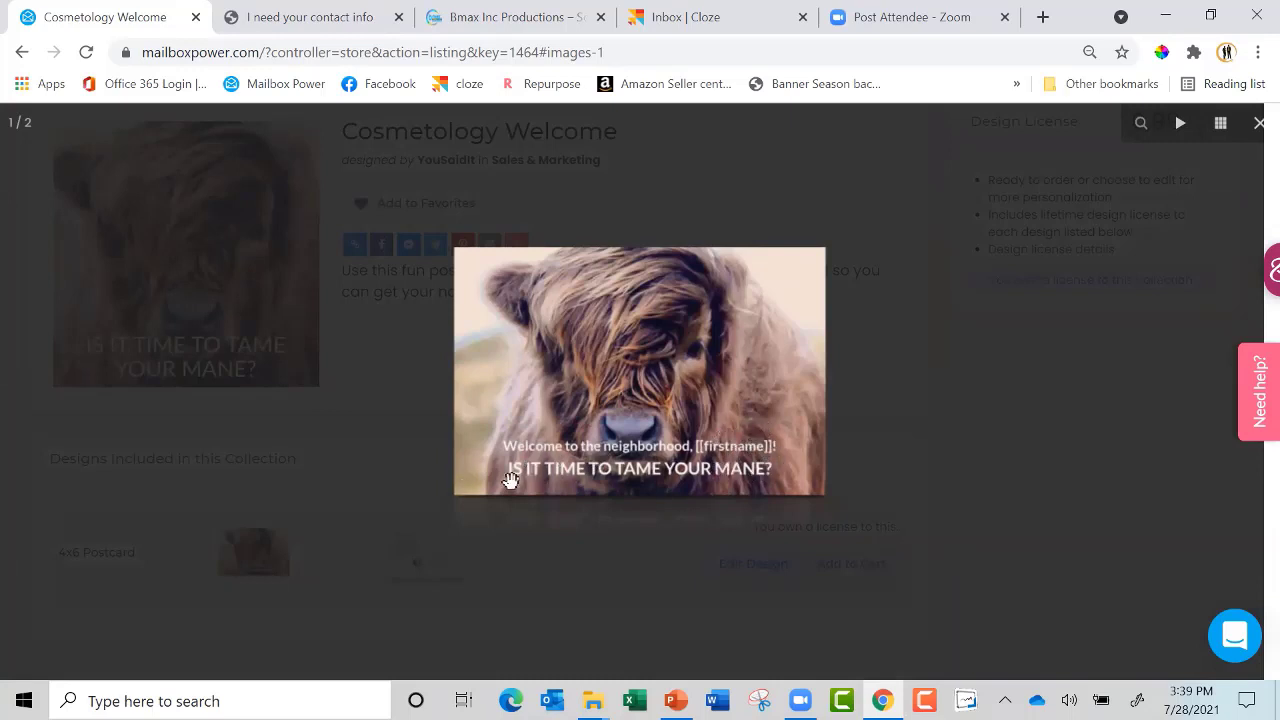
left_click(632, 556)
left_click(440, 568)
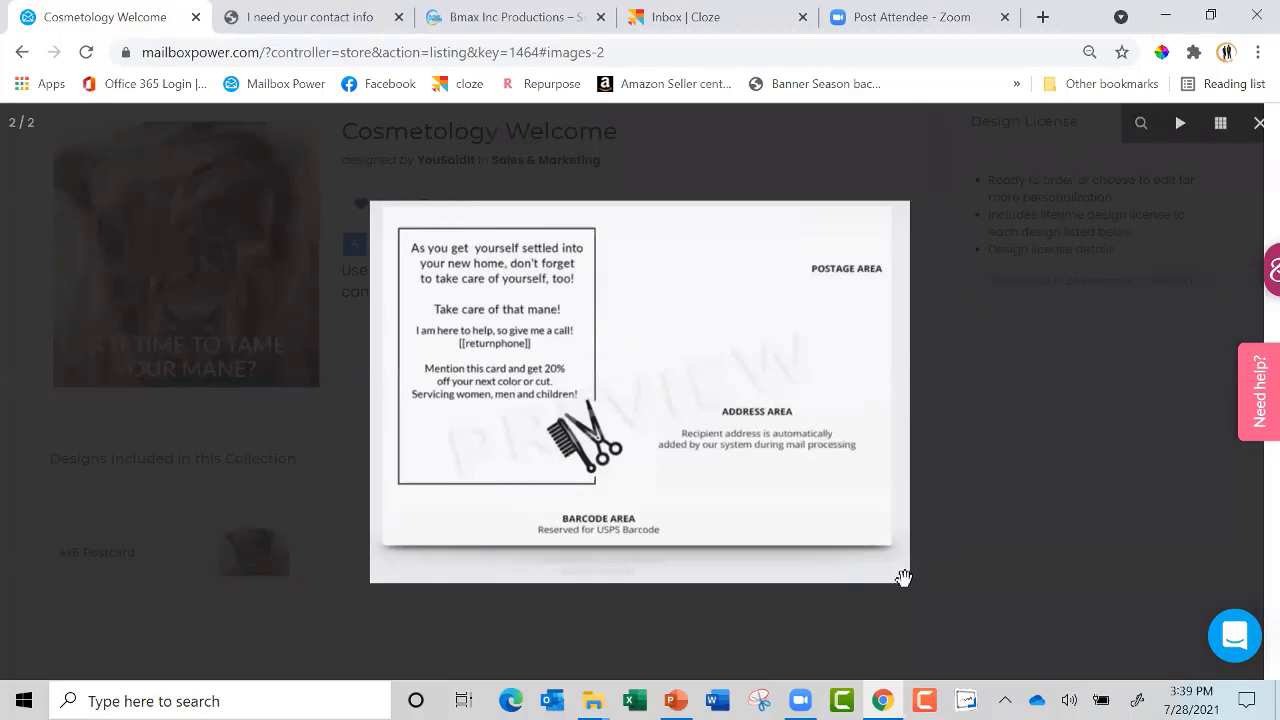
left_click(978, 579)
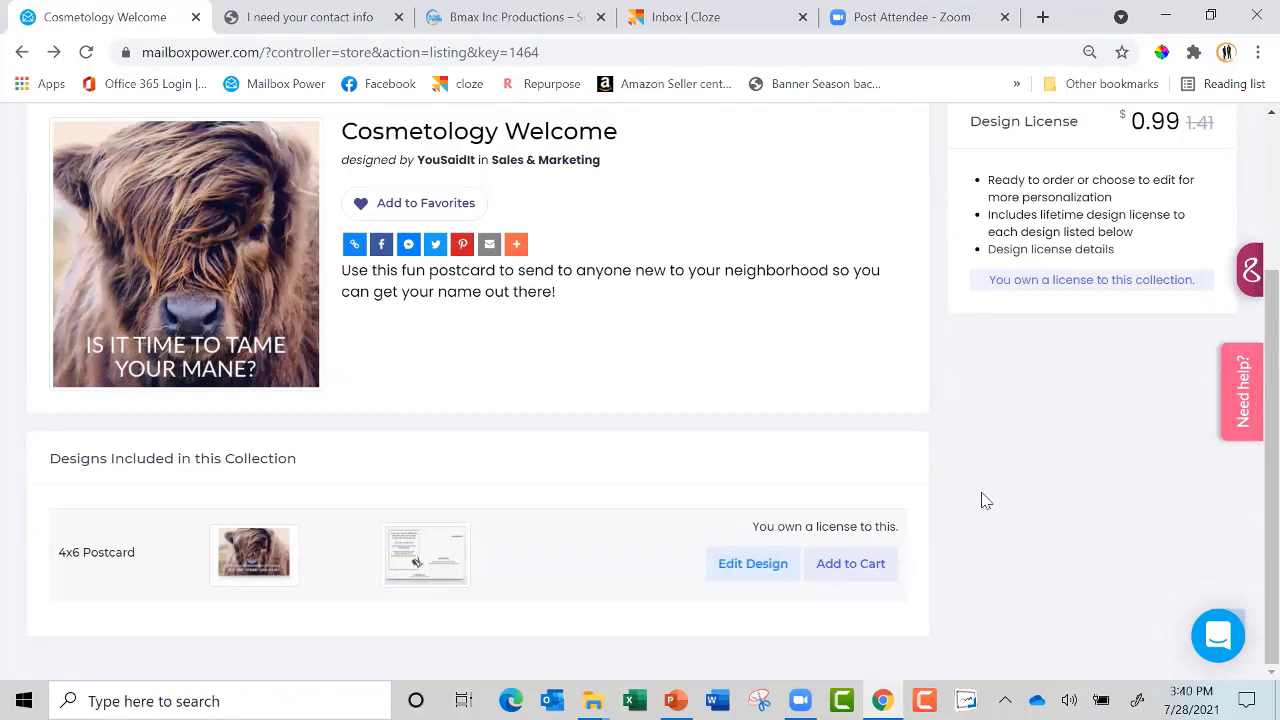
left_click(758, 566)
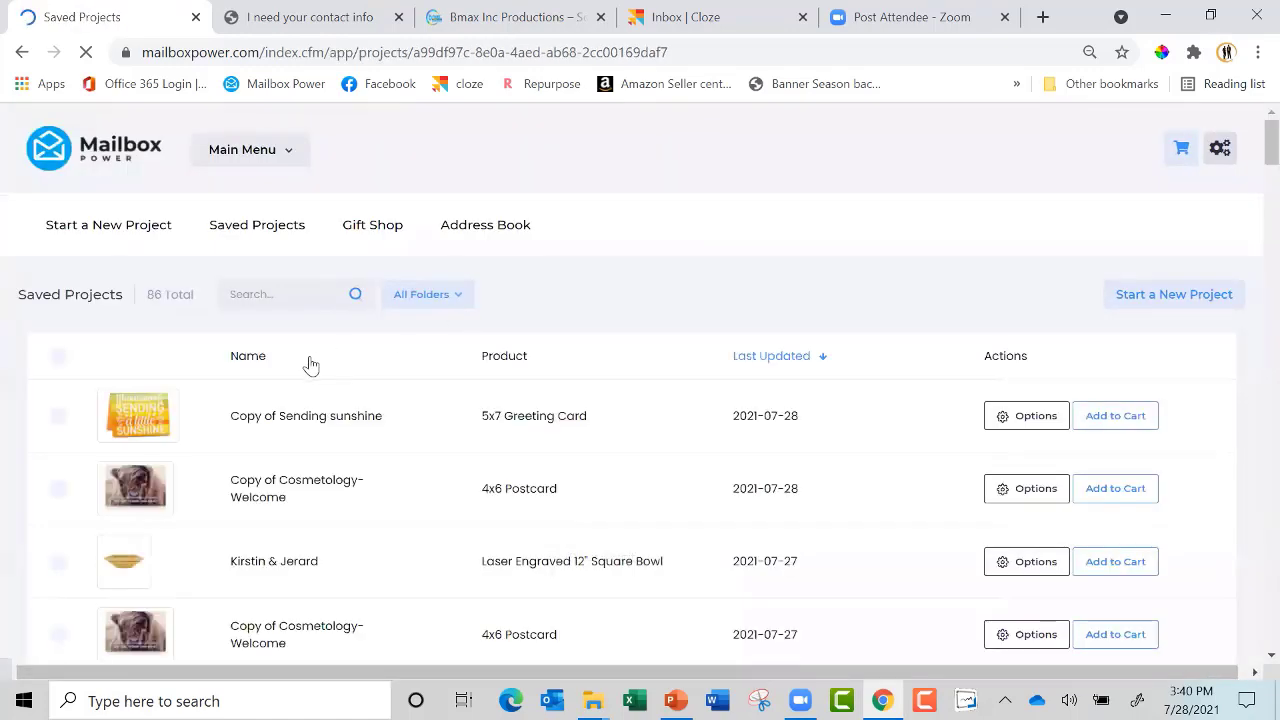
Start a campaign from the newest Copy of Cosmetology-Welcome project, named 'new neighbor'
left_click(57, 494)
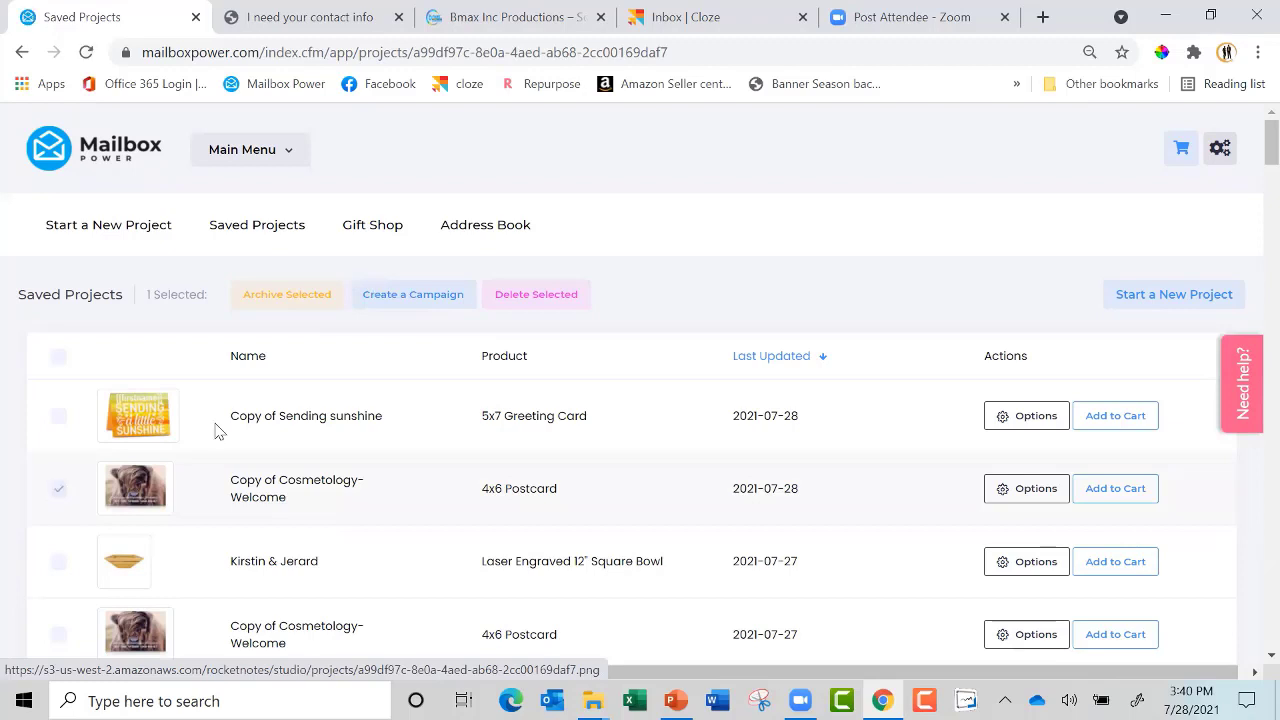
left_click(427, 292)
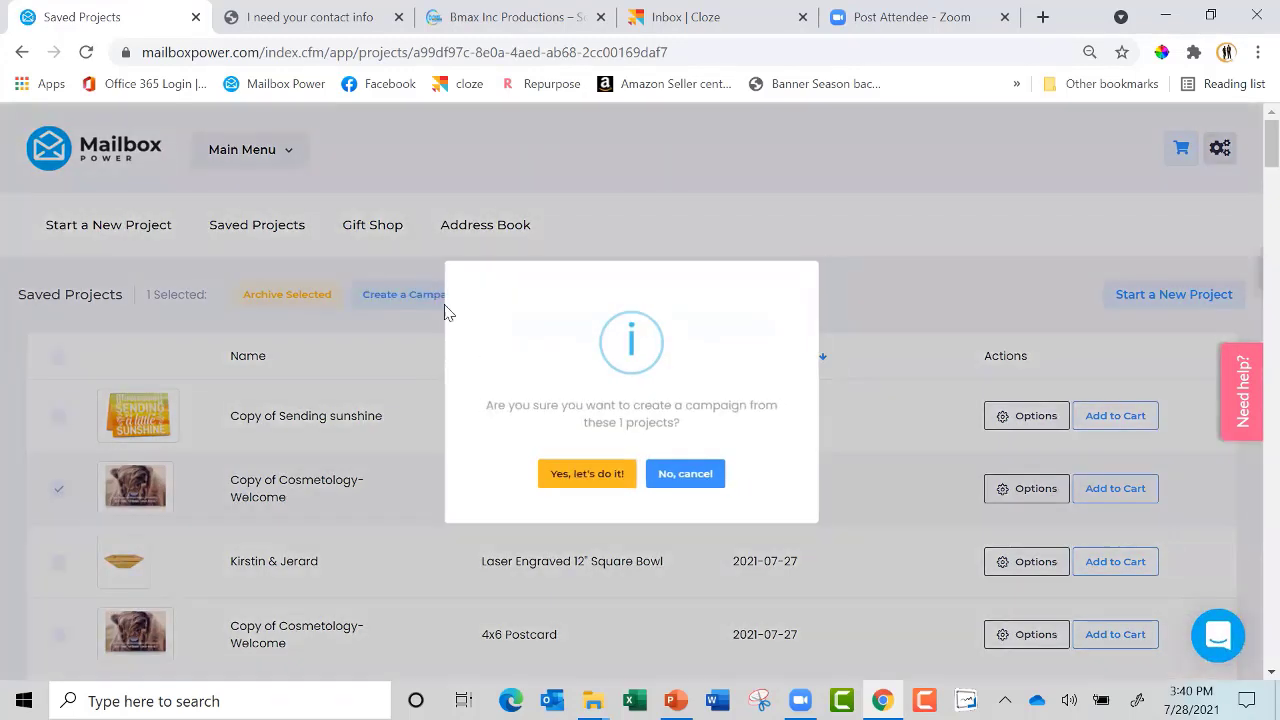
left_click(578, 478)
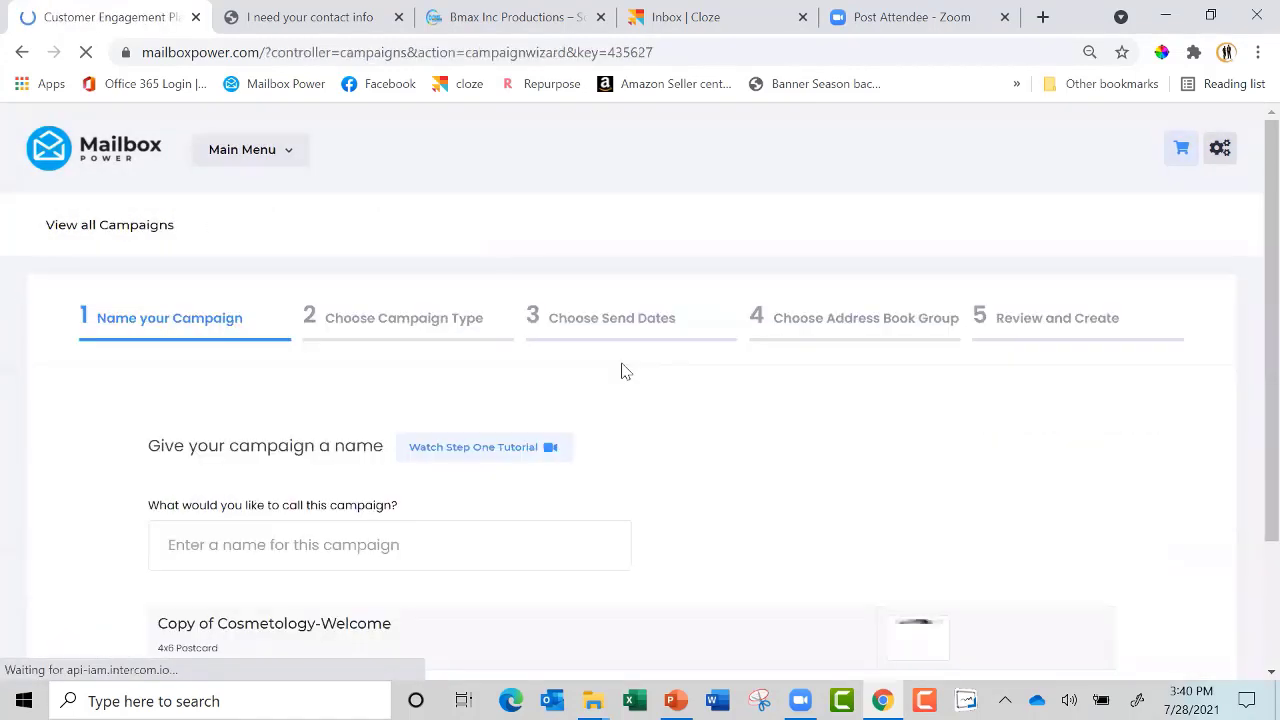
left_click(428, 543)
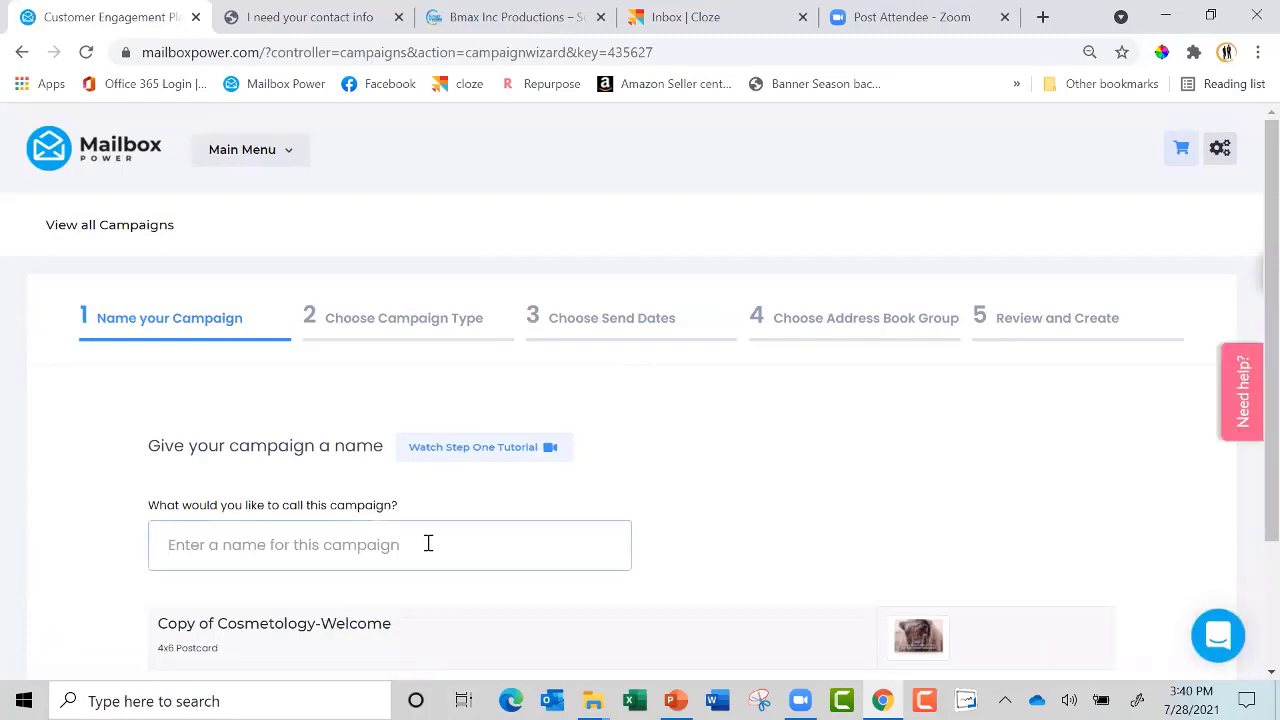
type("new neighb")
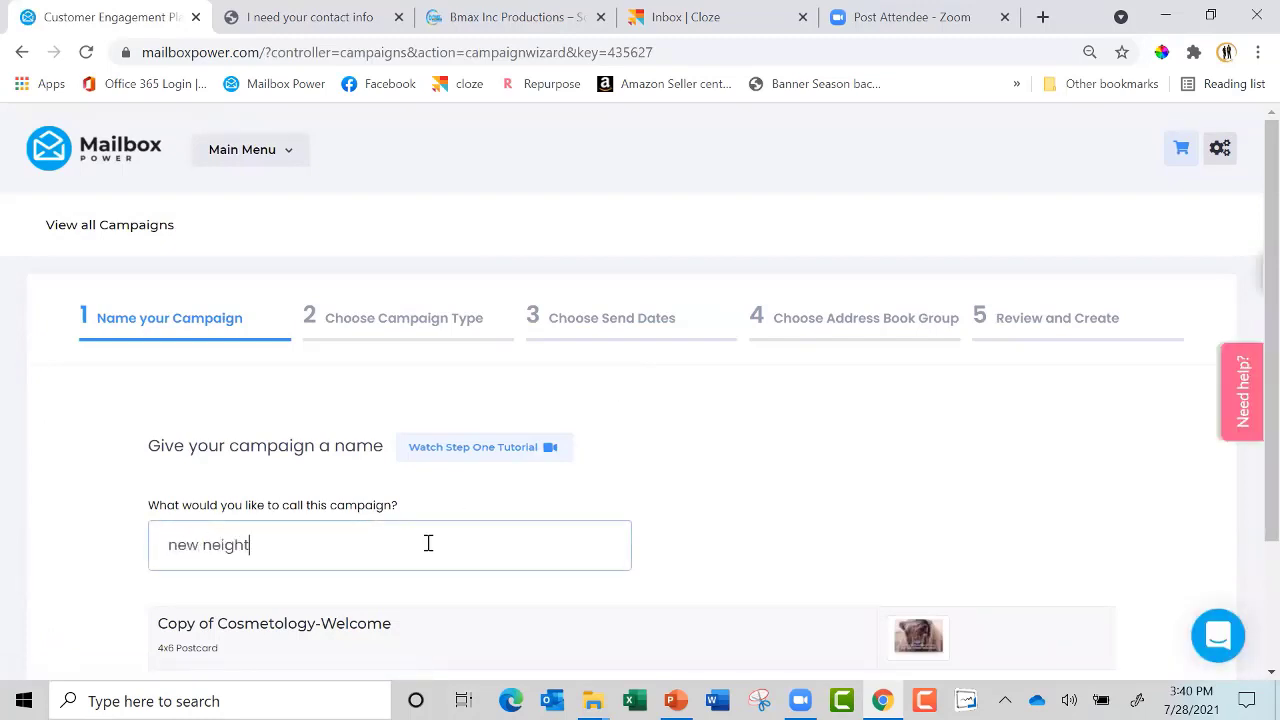
scroll(428, 543, "down", 2)
key("Return")
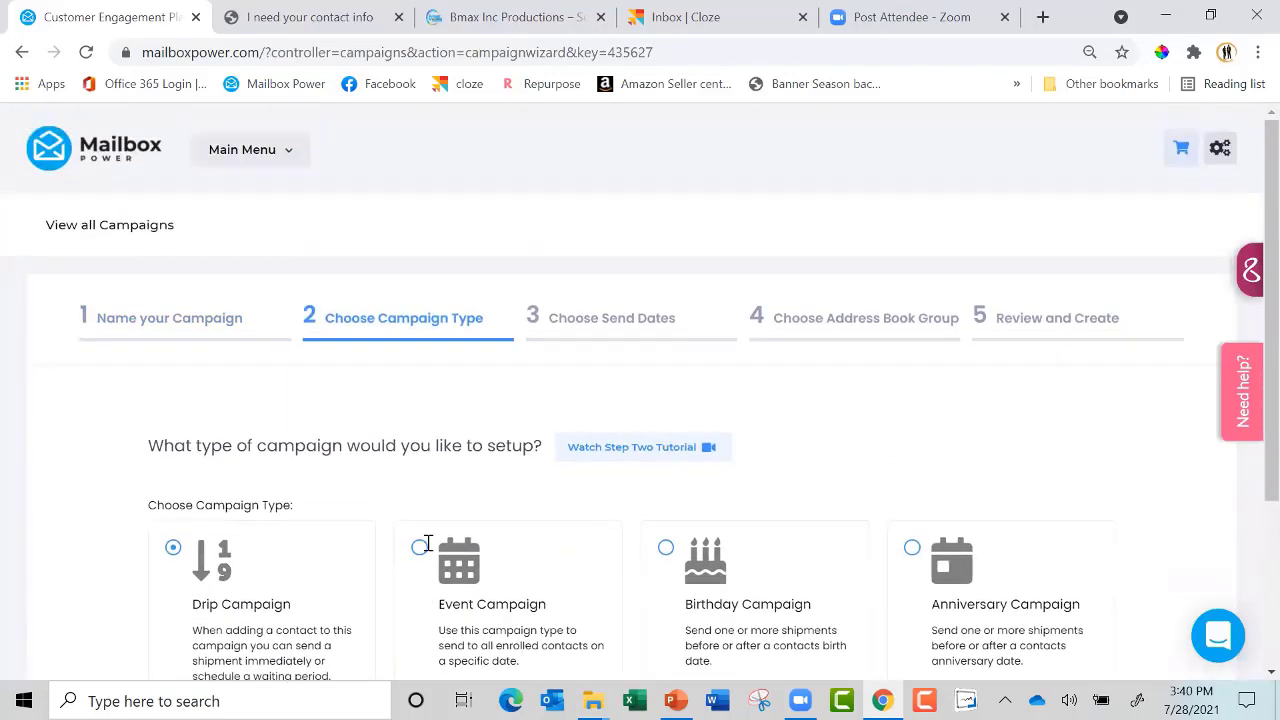
Keep the Drip campaign type with 0 days until sending
scroll(428, 543, "down", 2)
key("Return")
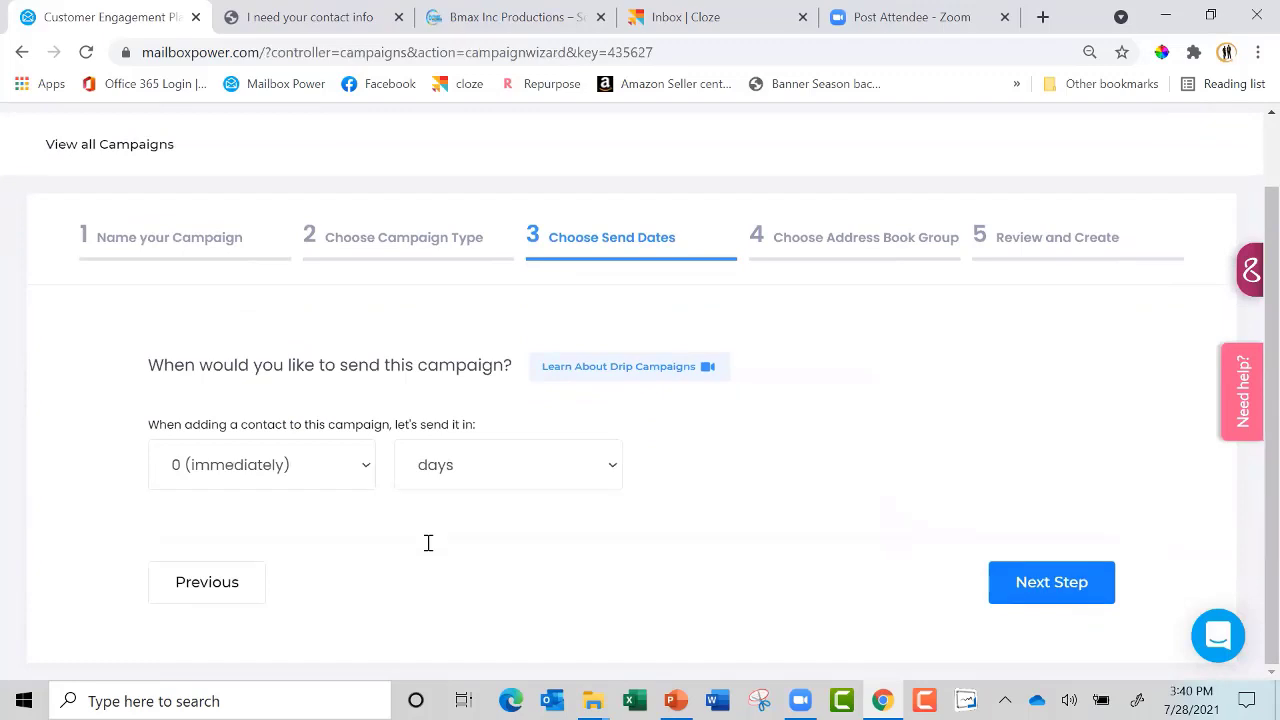
key("Return")
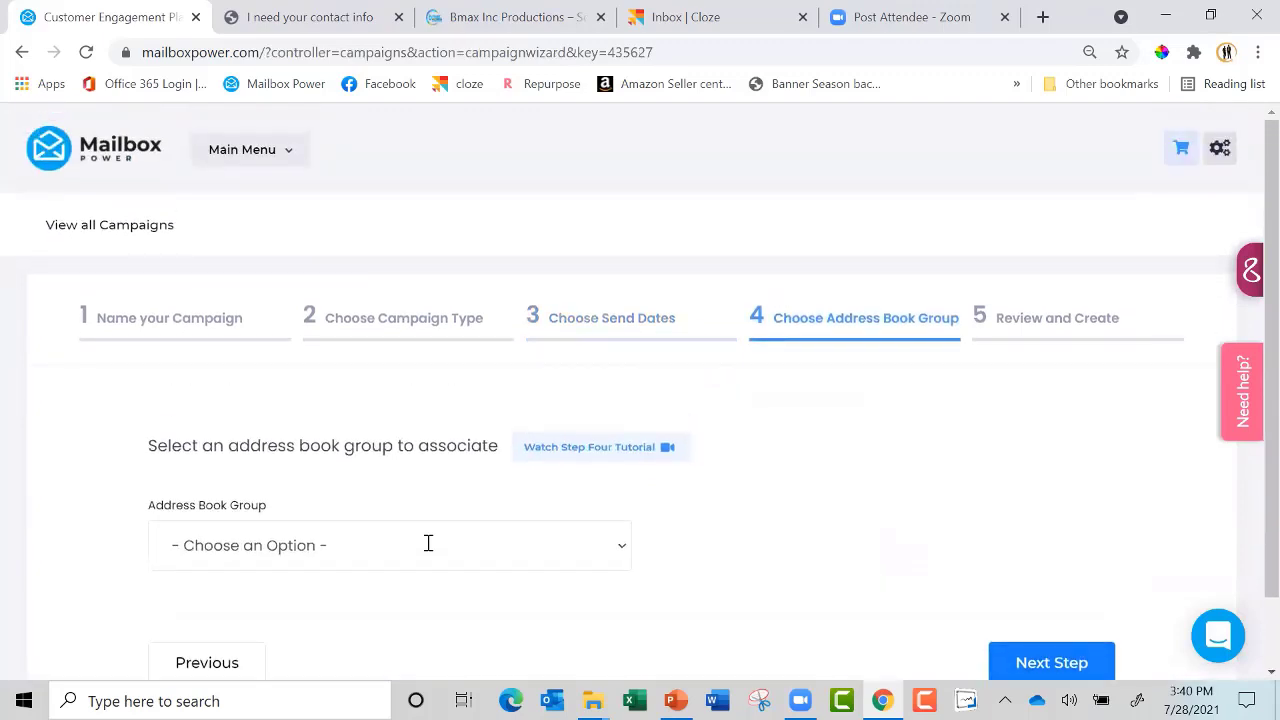
scroll(428, 543, "down", 1)
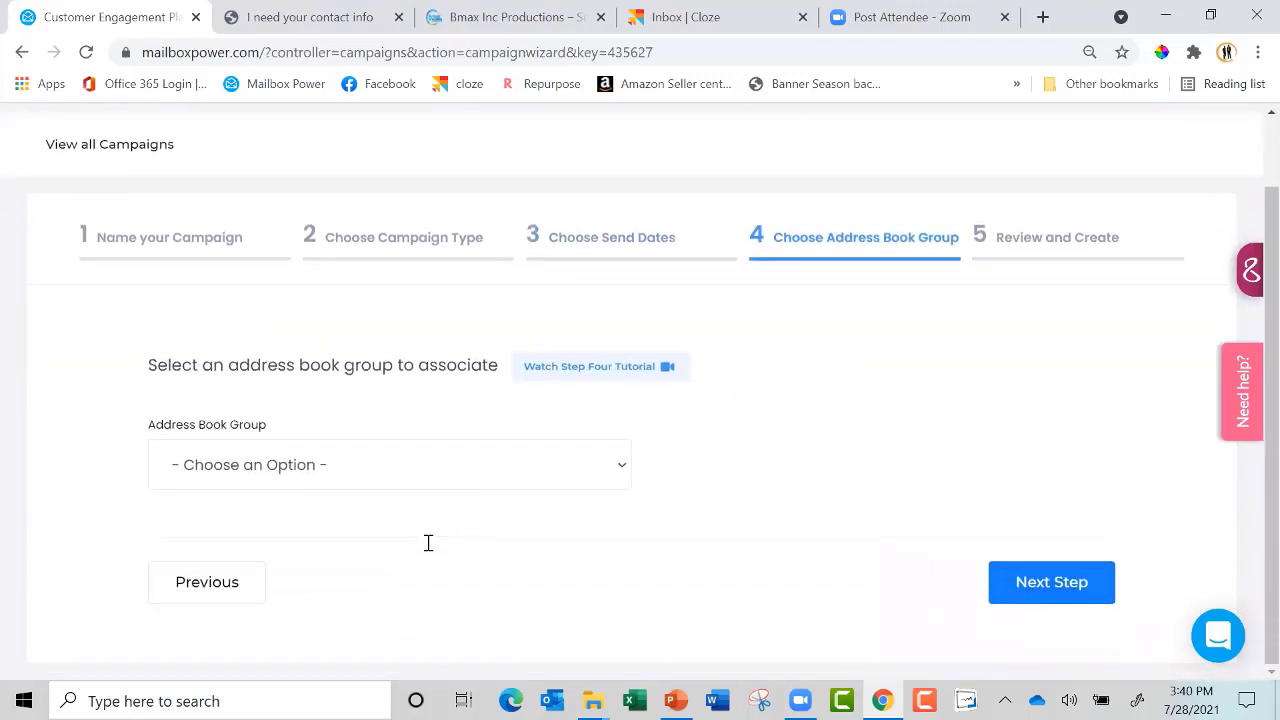
key("space")
scroll(731, 340, "down", 1)
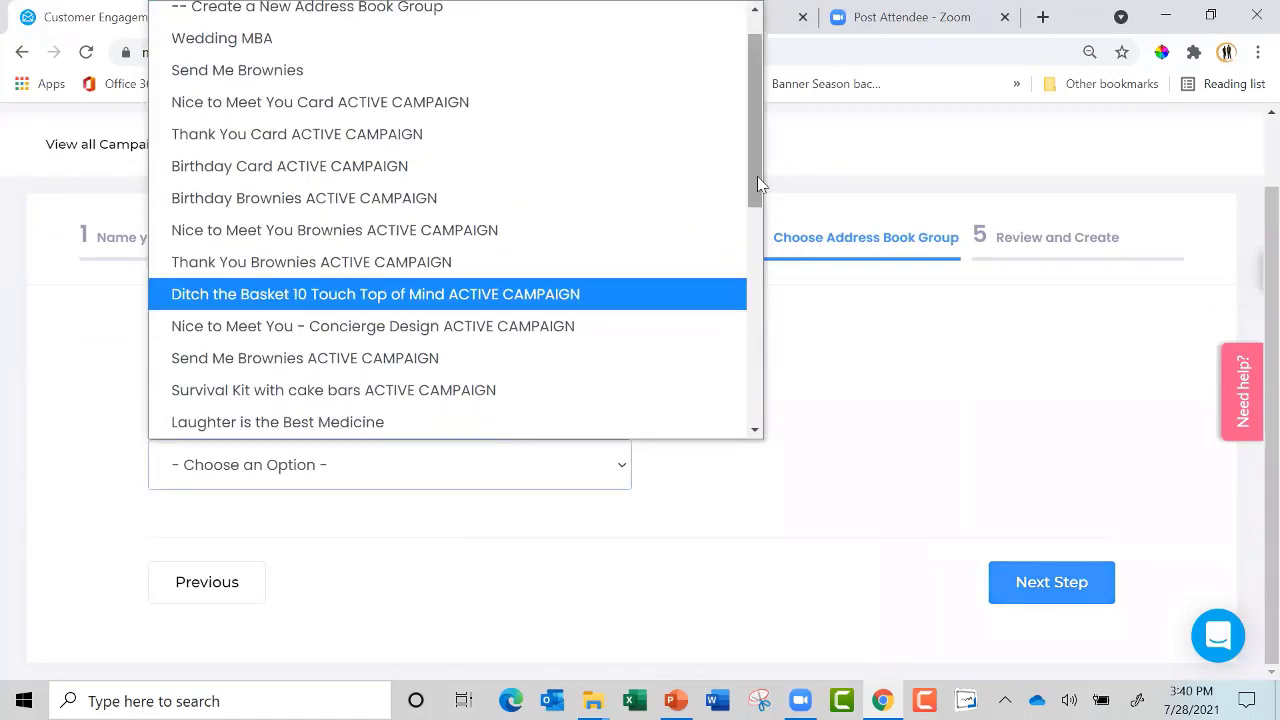
Create a new address book group 'new neighbor', review, and create the campaign
left_click(421, 16)
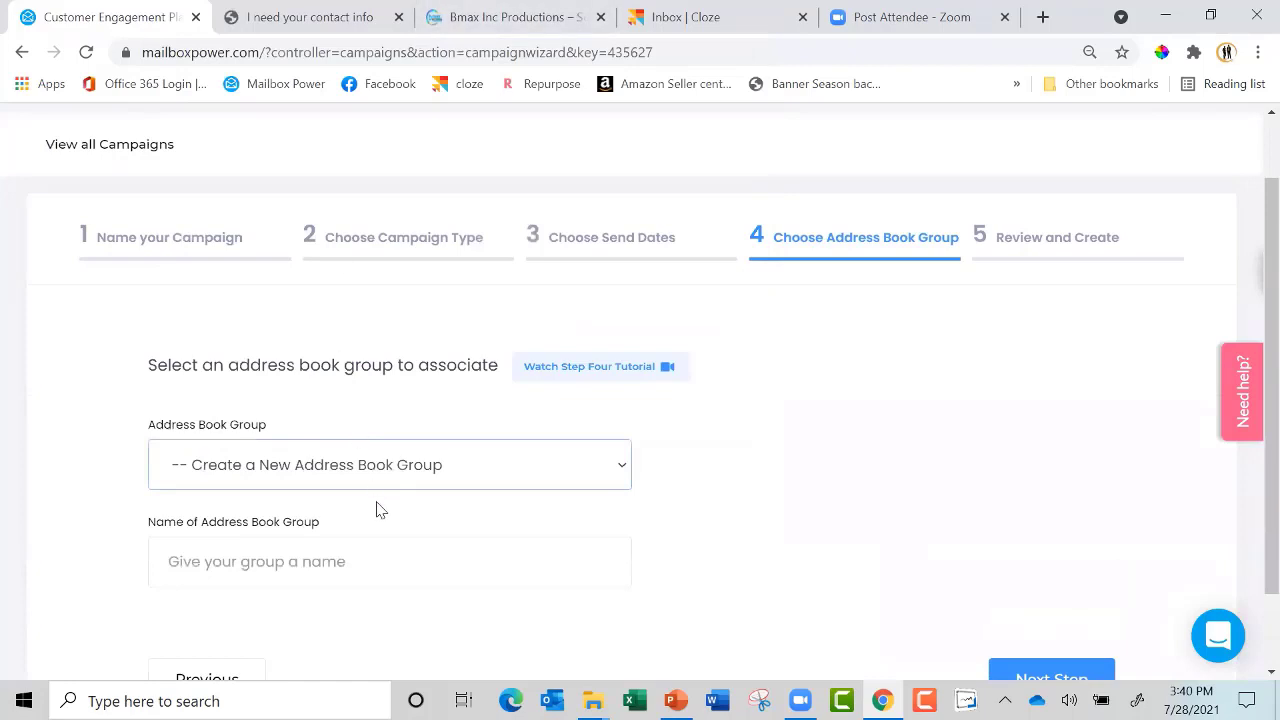
left_click(357, 556)
type("new neight")
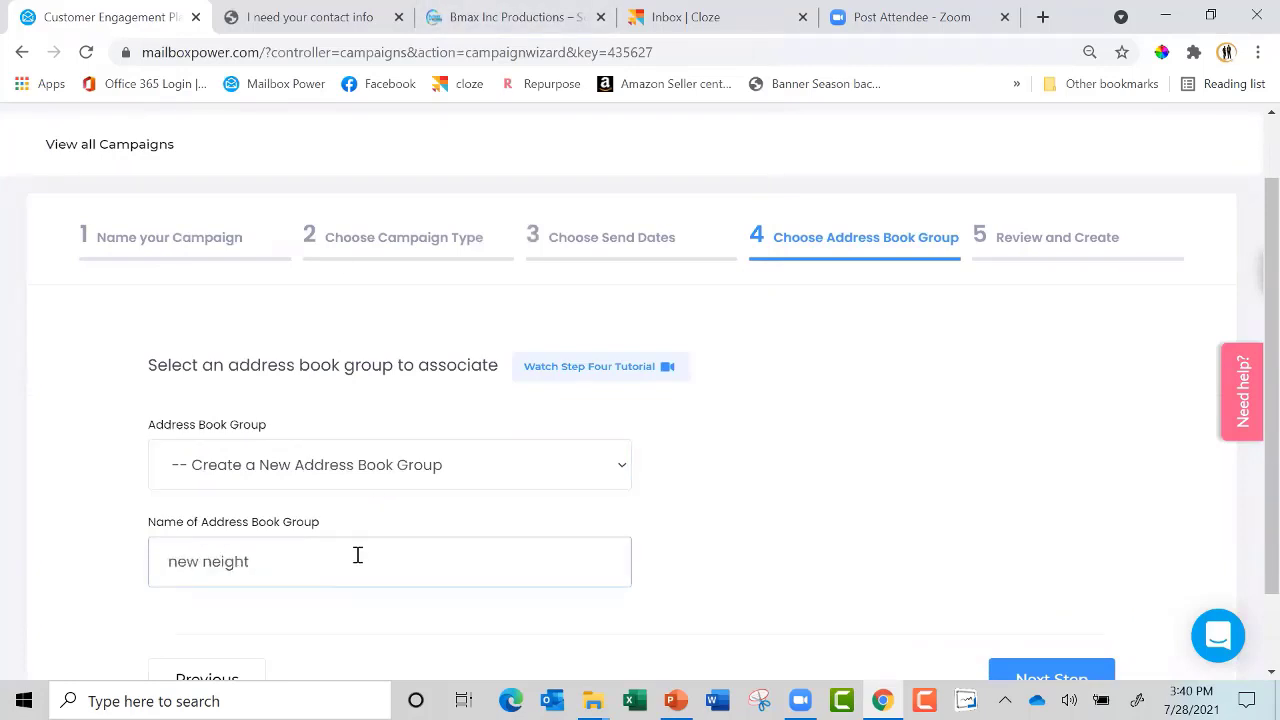
left_click(1055, 674)
scroll(826, 461, "down", 3)
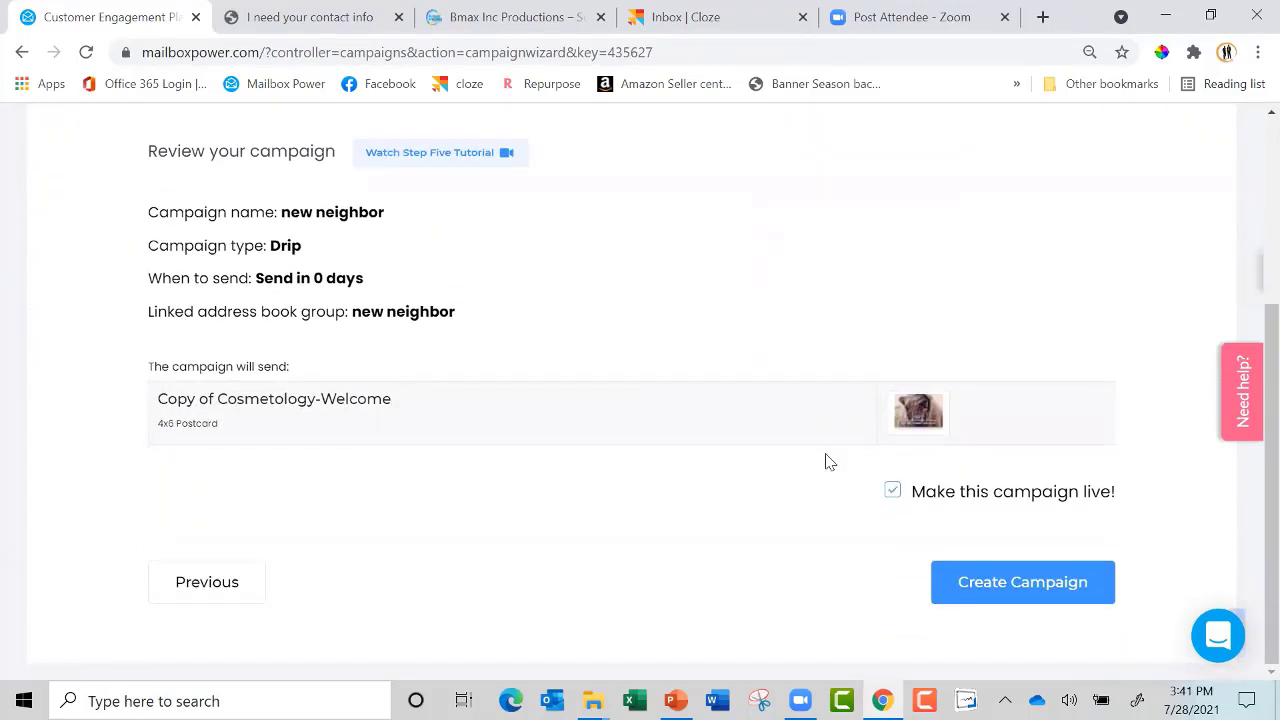
left_click(1022, 582)
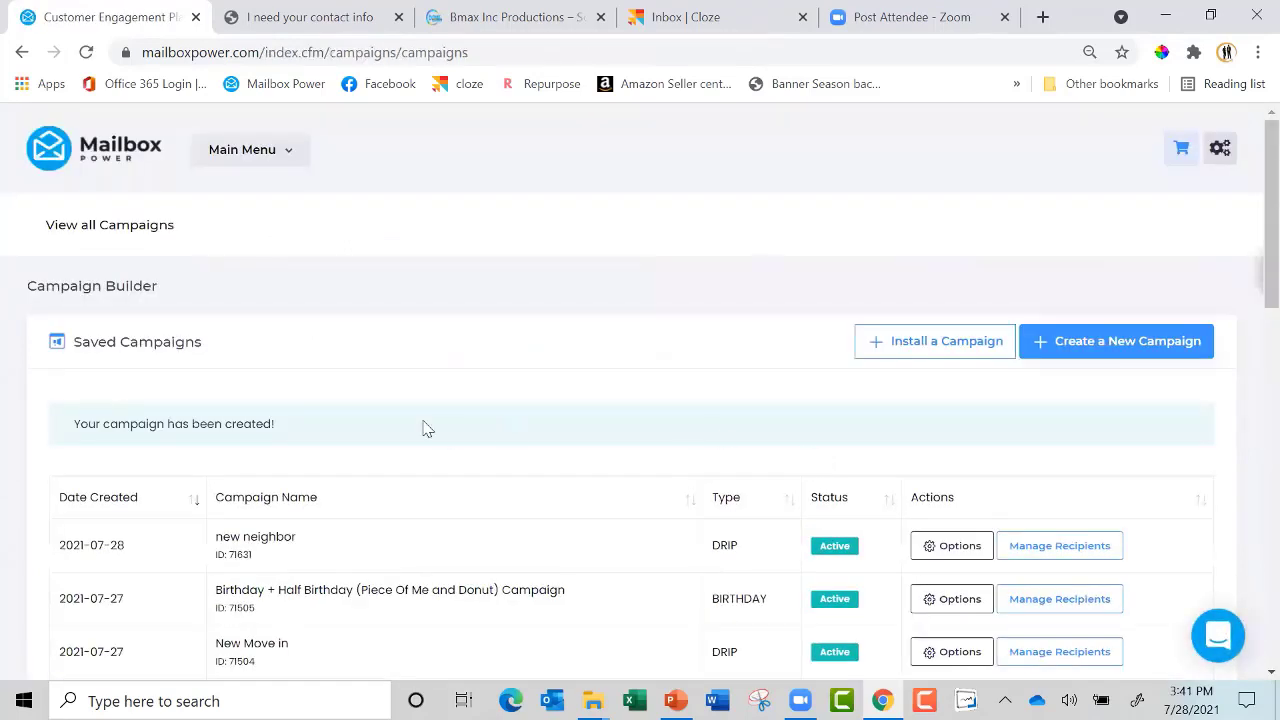
Browse the contact groups available to enroll in the new neighbor campaign
left_click(1060, 553)
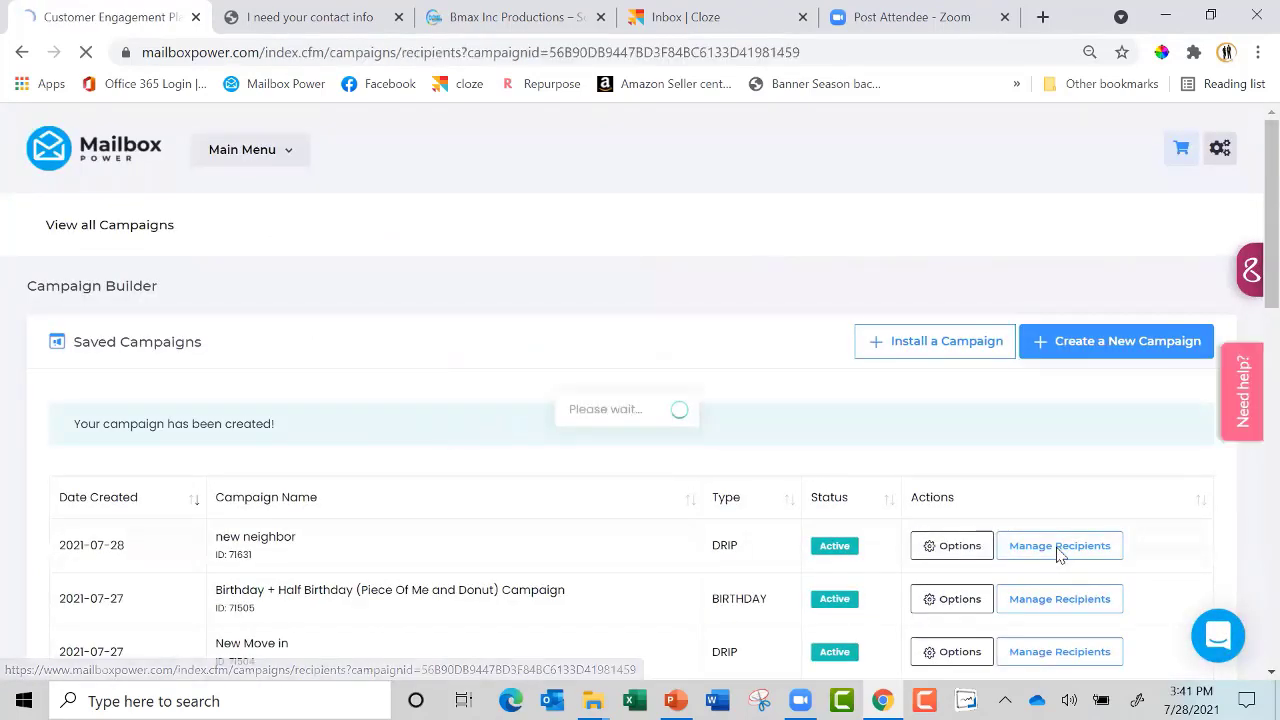
left_click(416, 346)
scroll(418, 348, "down", 1)
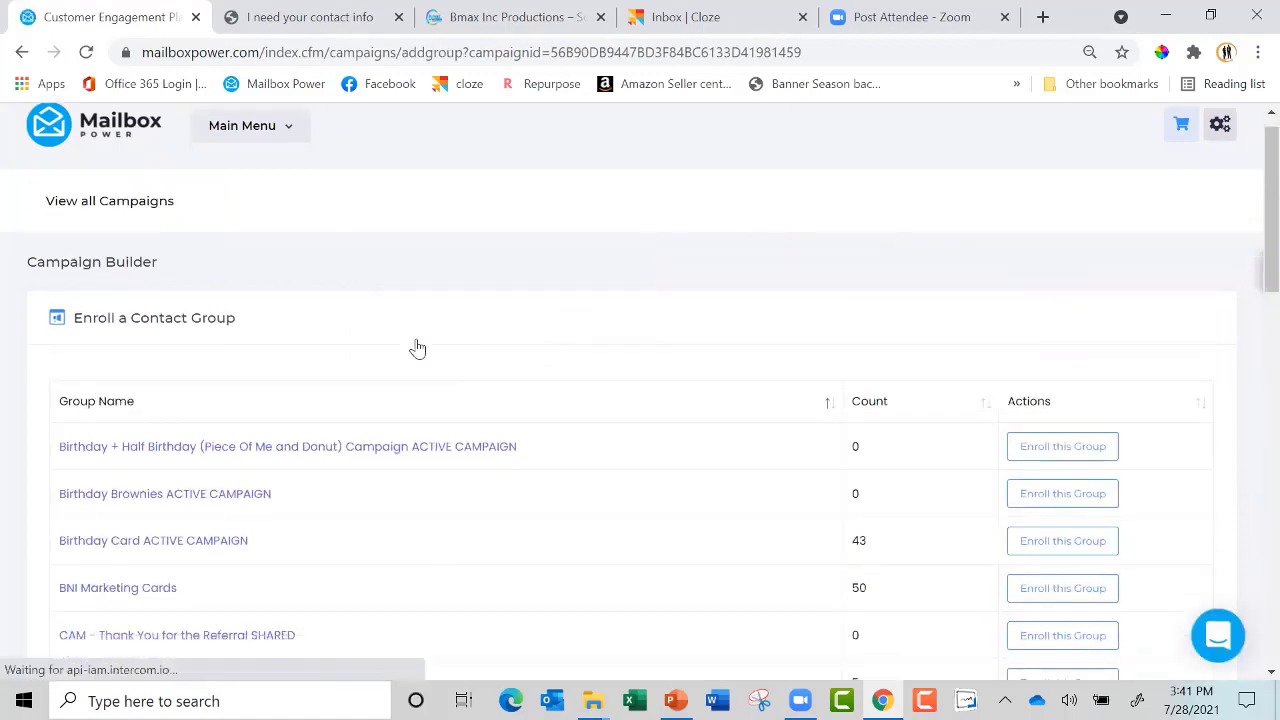
scroll(418, 348, "down", 3)
scroll(418, 348, "down", 2)
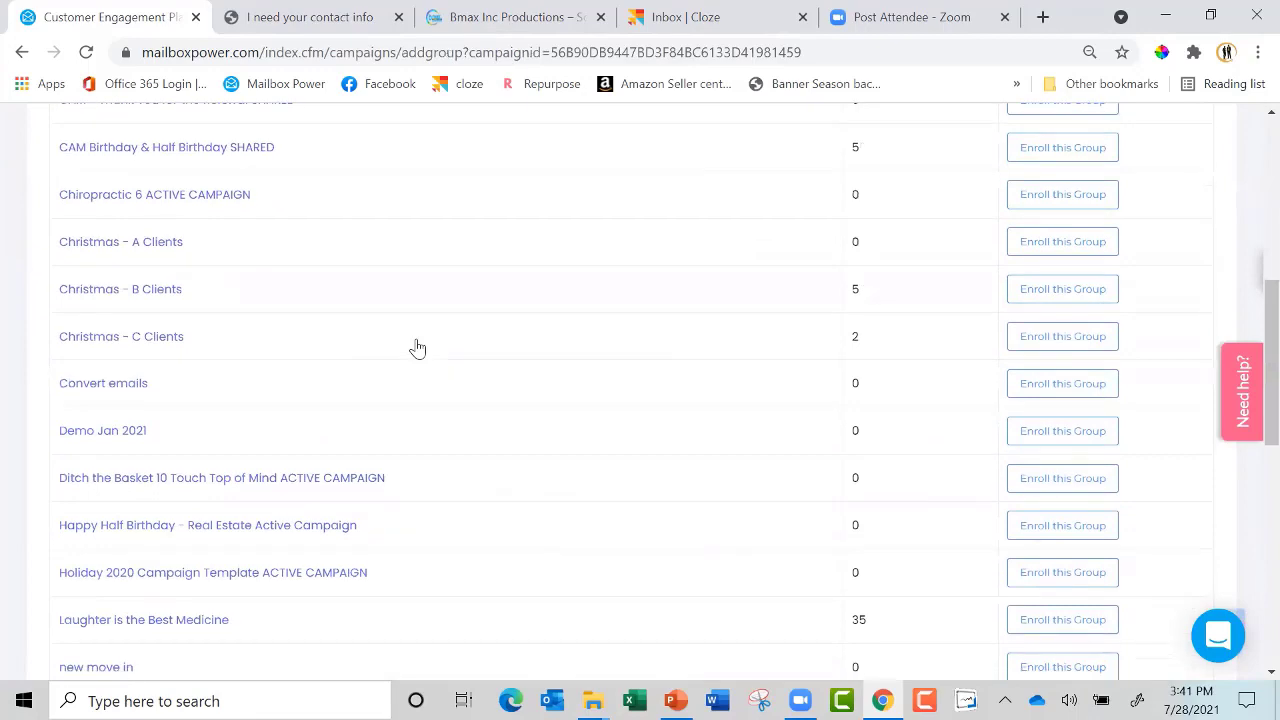
scroll(418, 348, "down", 3)
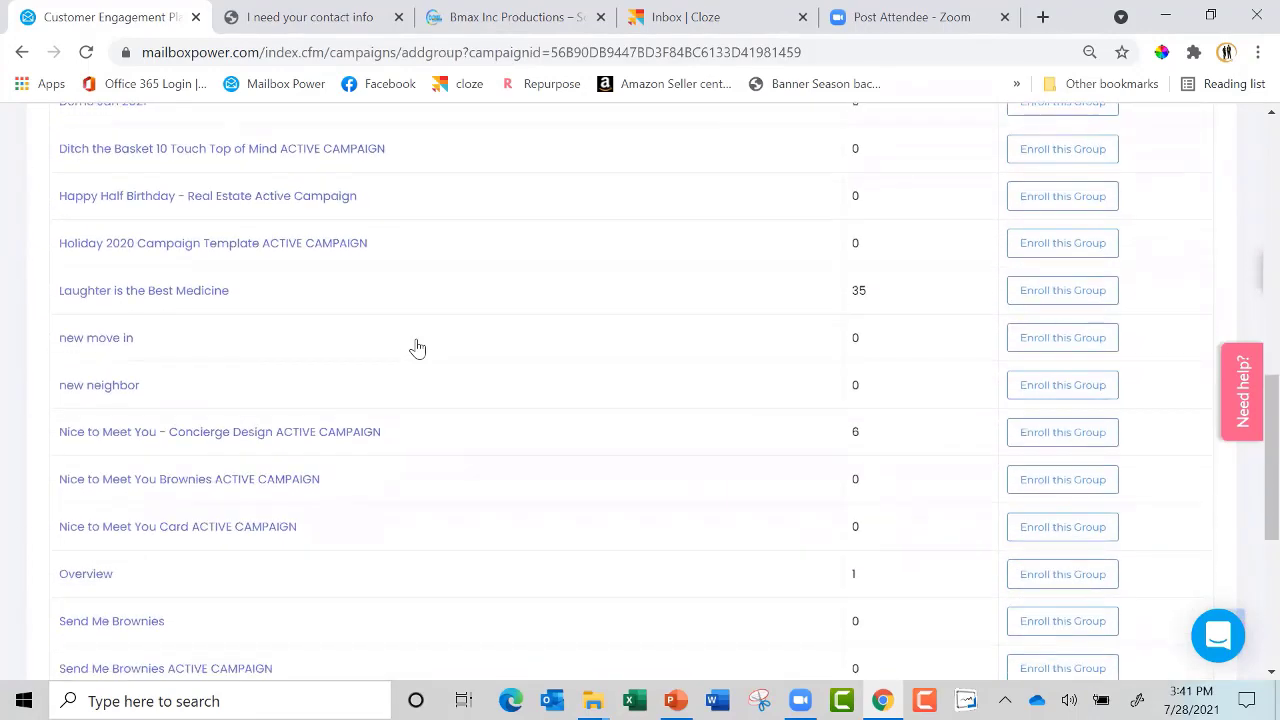
scroll(418, 348, "down", 1)
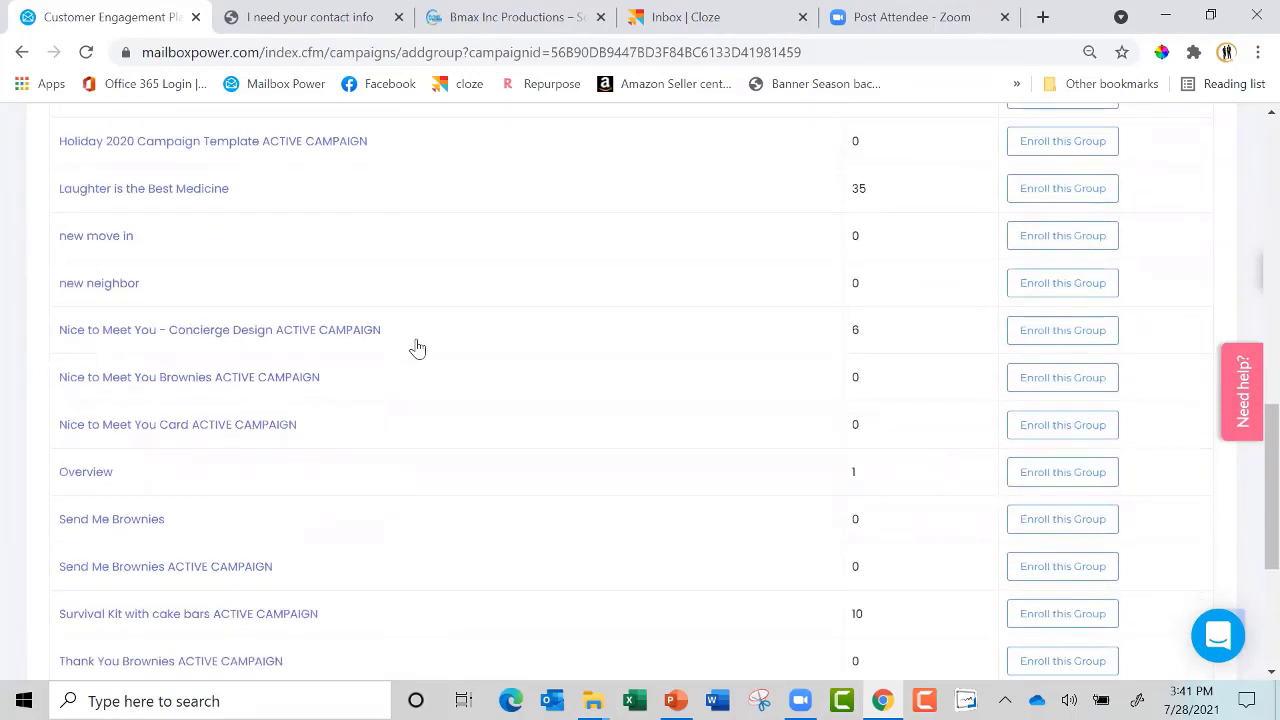
Return to all campaigns, showing new neighbor as Active, and open the account menu
scroll(418, 348, "up", 10)
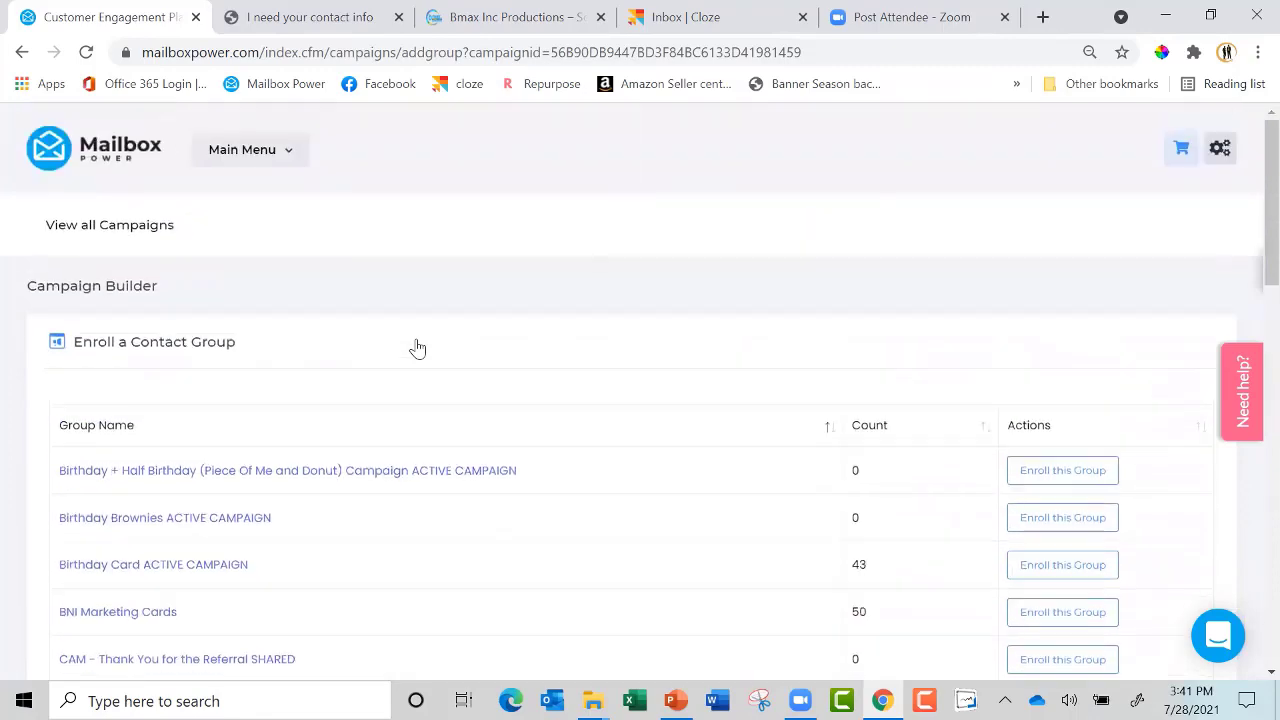
left_click(110, 225)
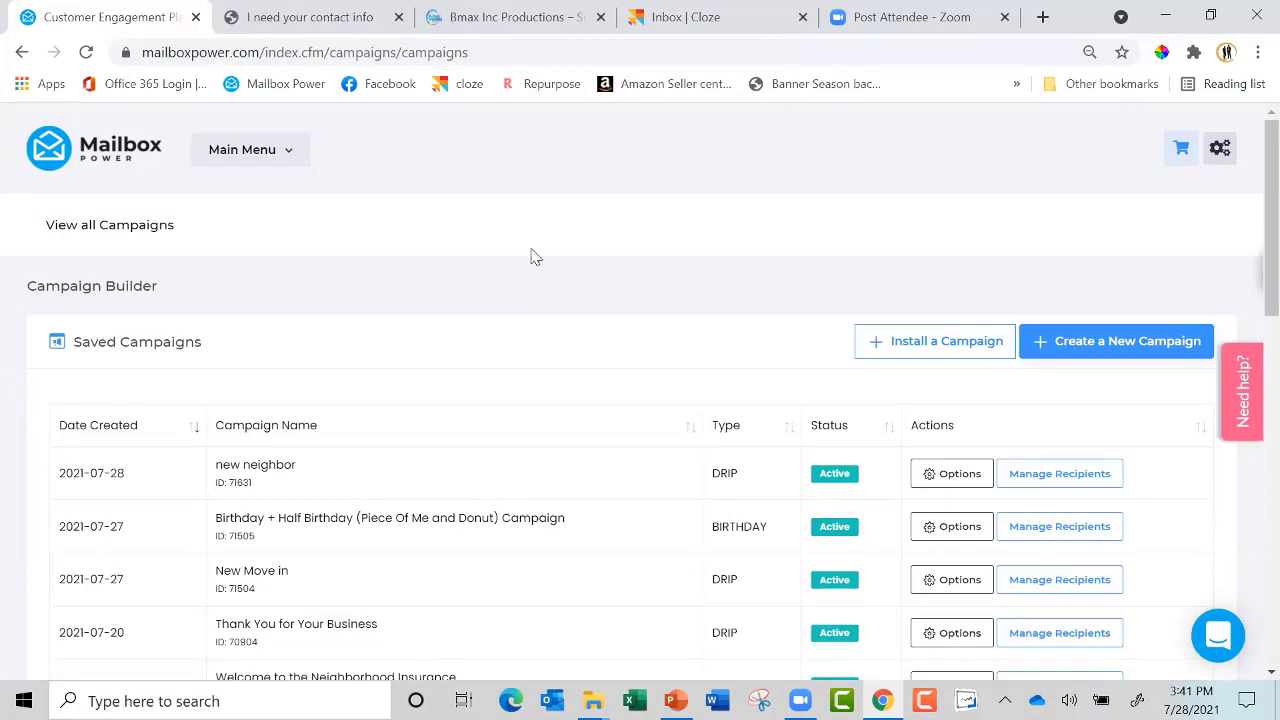
left_click(1220, 148)
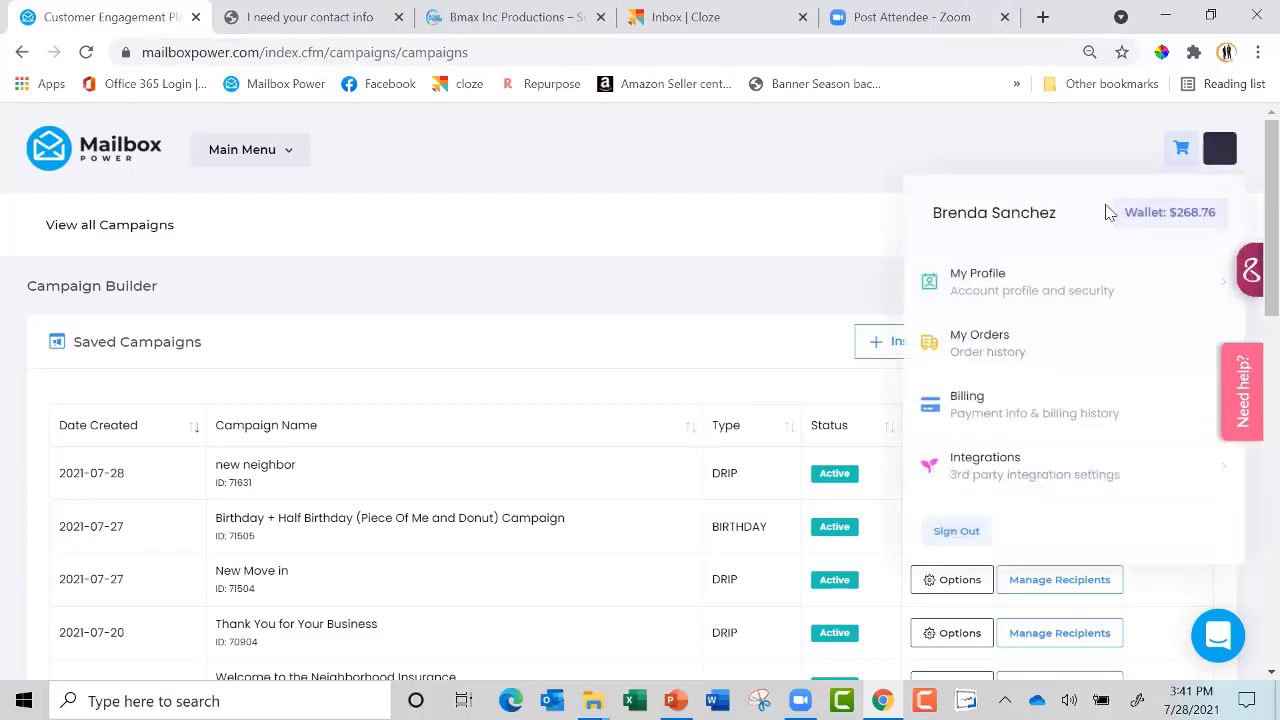
Check My Orders, then go to the Campaign Builder
left_click(976, 345)
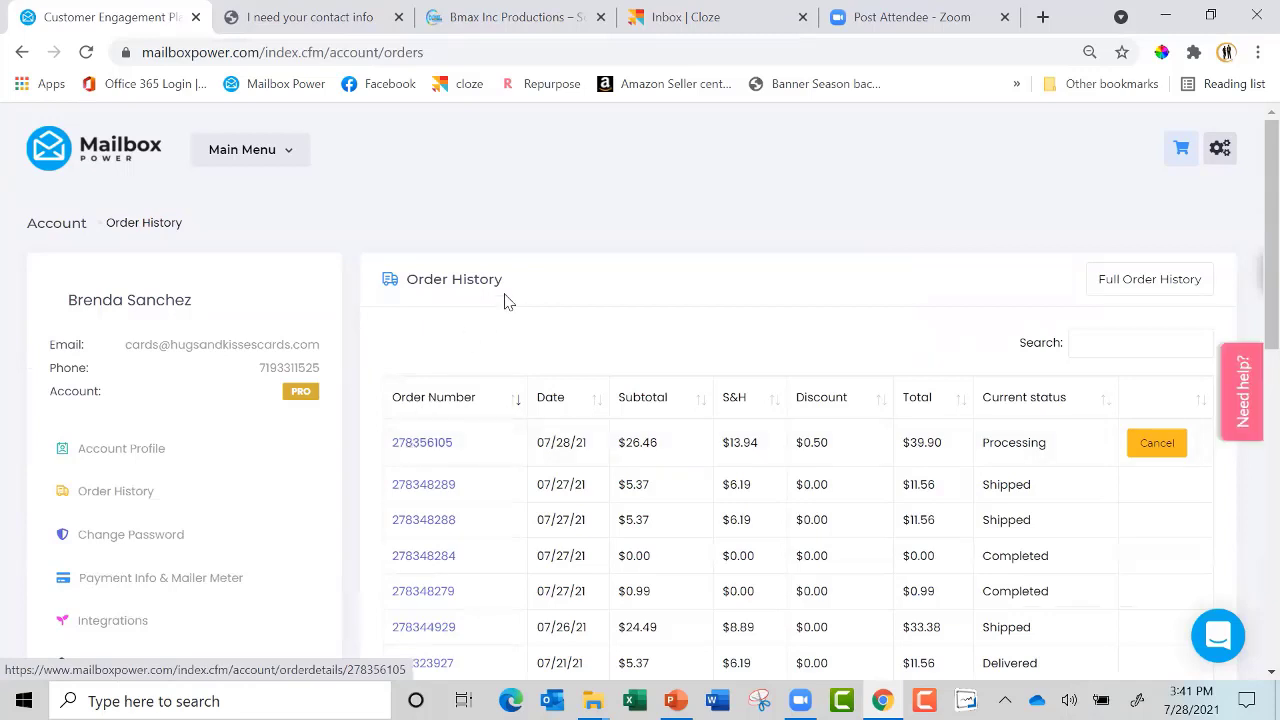
left_click(250, 150)
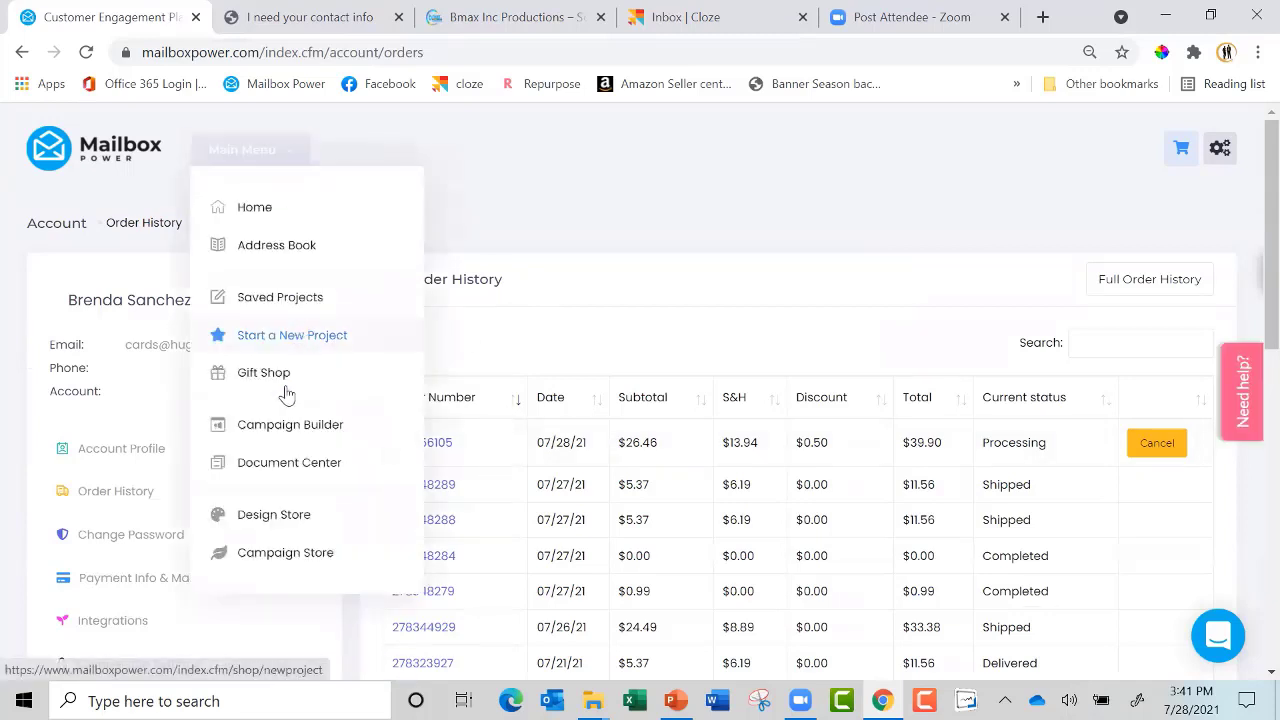
left_click(300, 426)
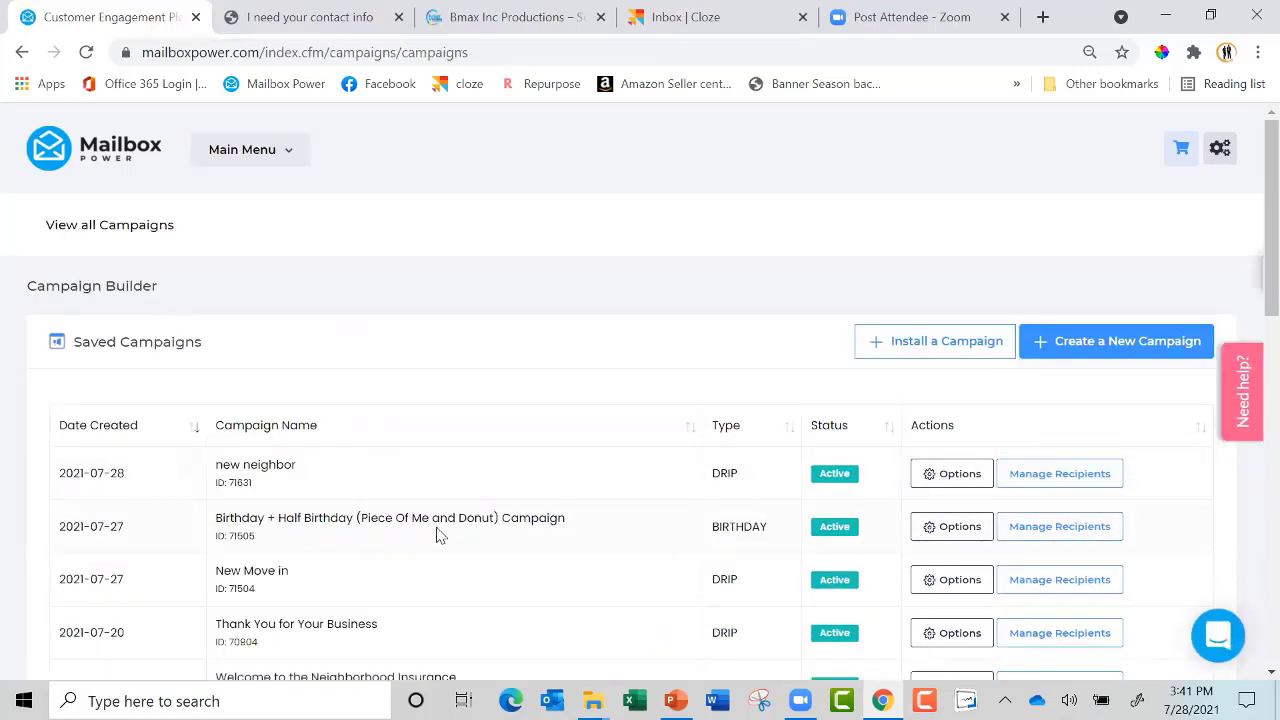
Show recipients of 'Laughter is the best medicine': one enrolled group and 4 contacts
scroll(437, 536, "down", 3)
scroll(437, 536, "down", 3)
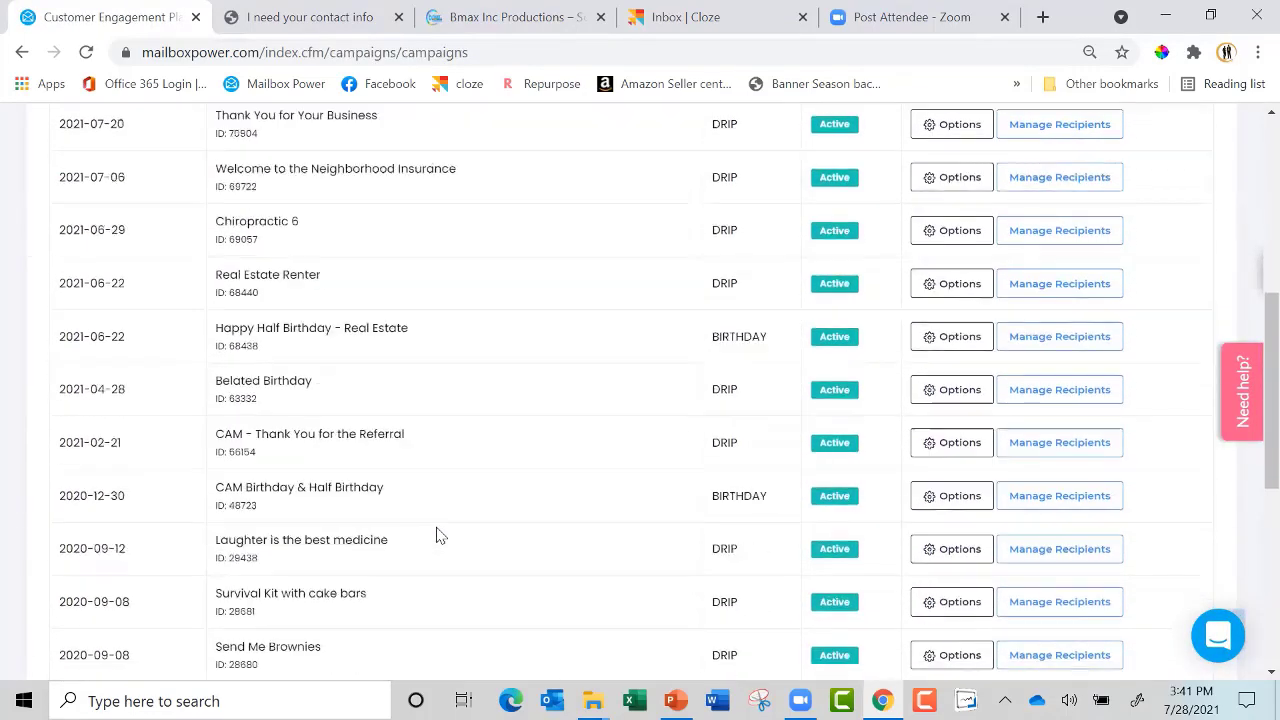
left_click(1061, 484)
scroll(849, 494, "down", 2)
scroll(849, 494, "down", 1)
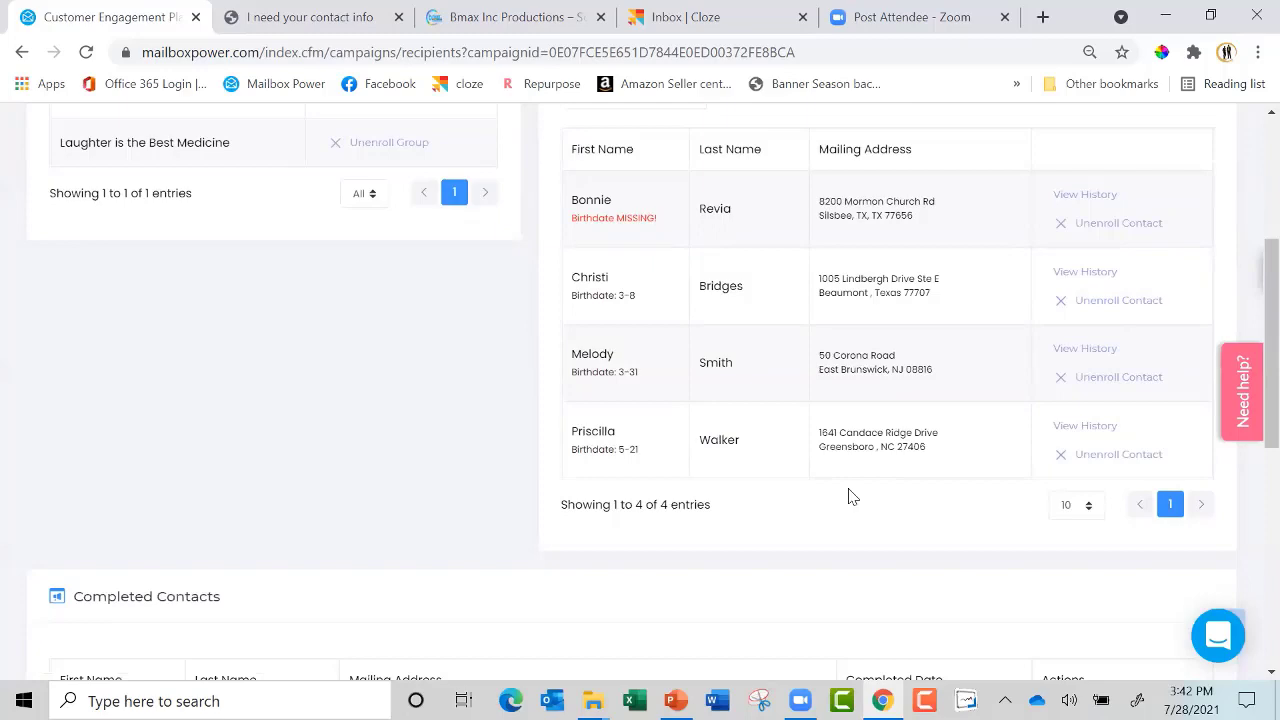
scroll(848, 497, "up", 3)
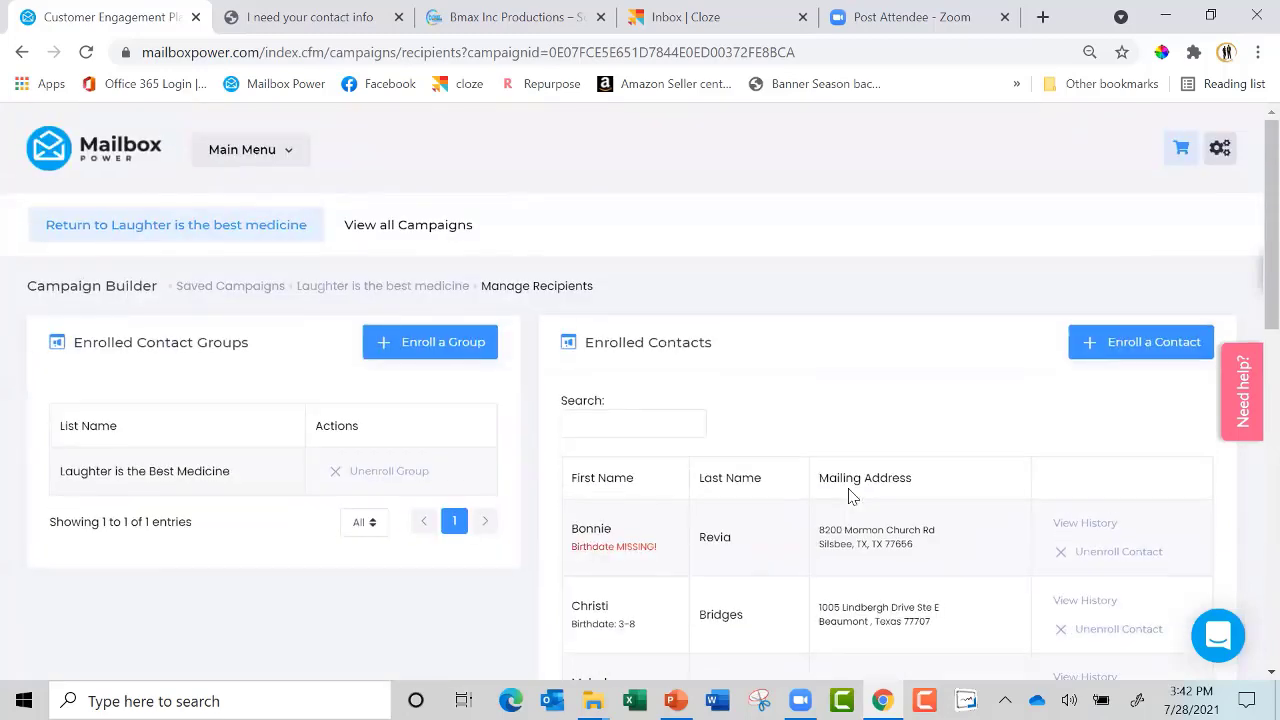